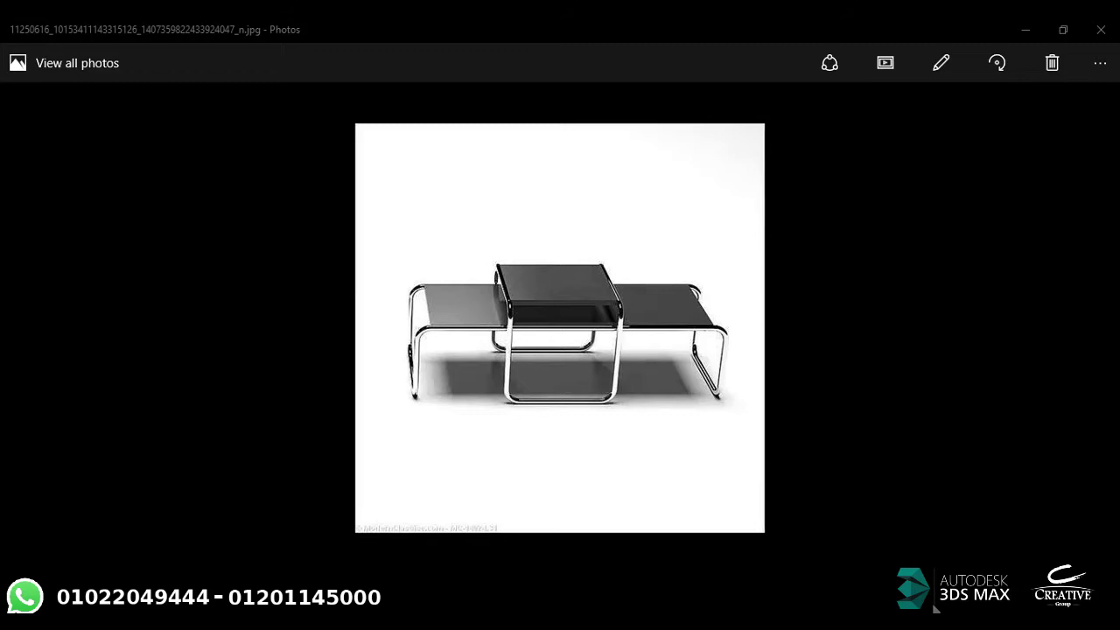
- Switch to 3ds Max and create a box about 9.457 long, 10.441 wide and 39.818 high in the maximized Perspective view
key(alt+Tab)
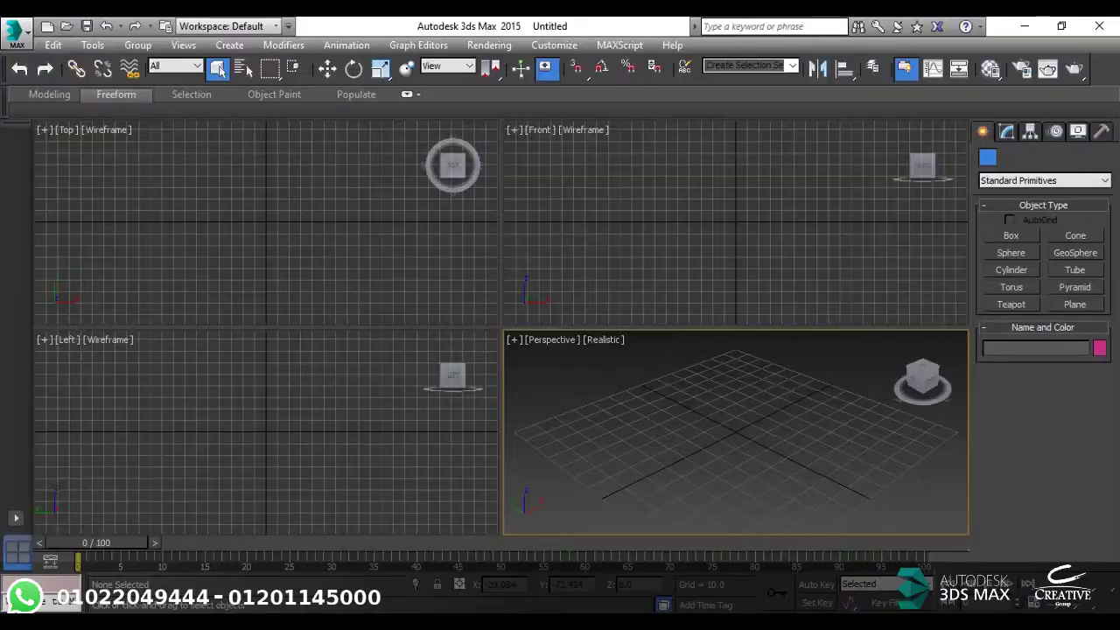
click(1012, 236)
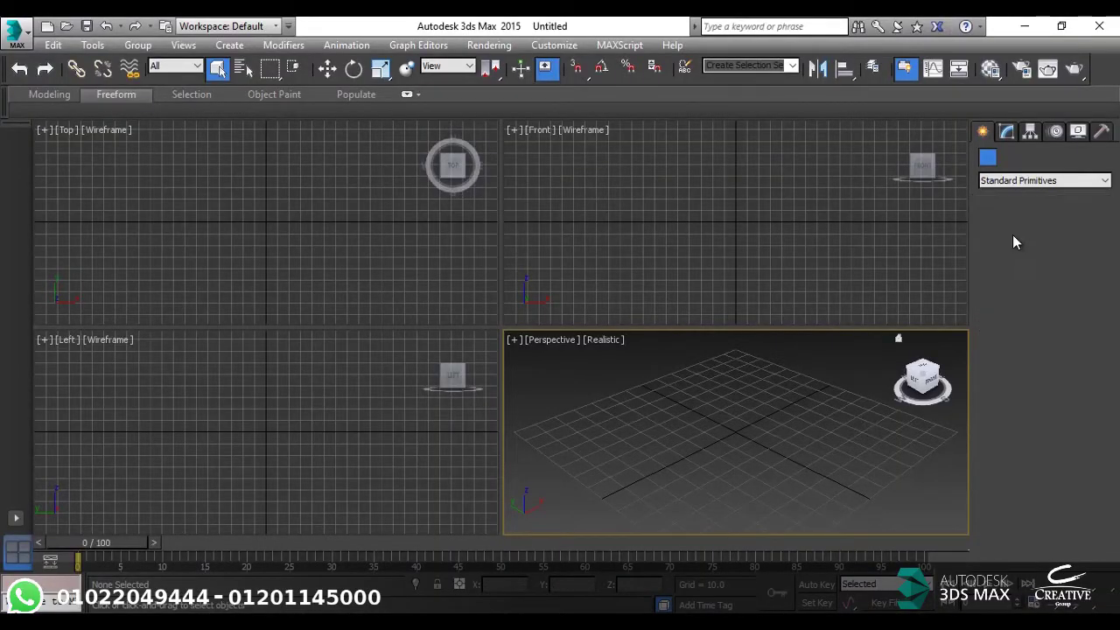
key(alt+w)
drag(501, 292, 494, 327)
click(502, 156)
alt+middle_drag(543, 161, 467, 393)
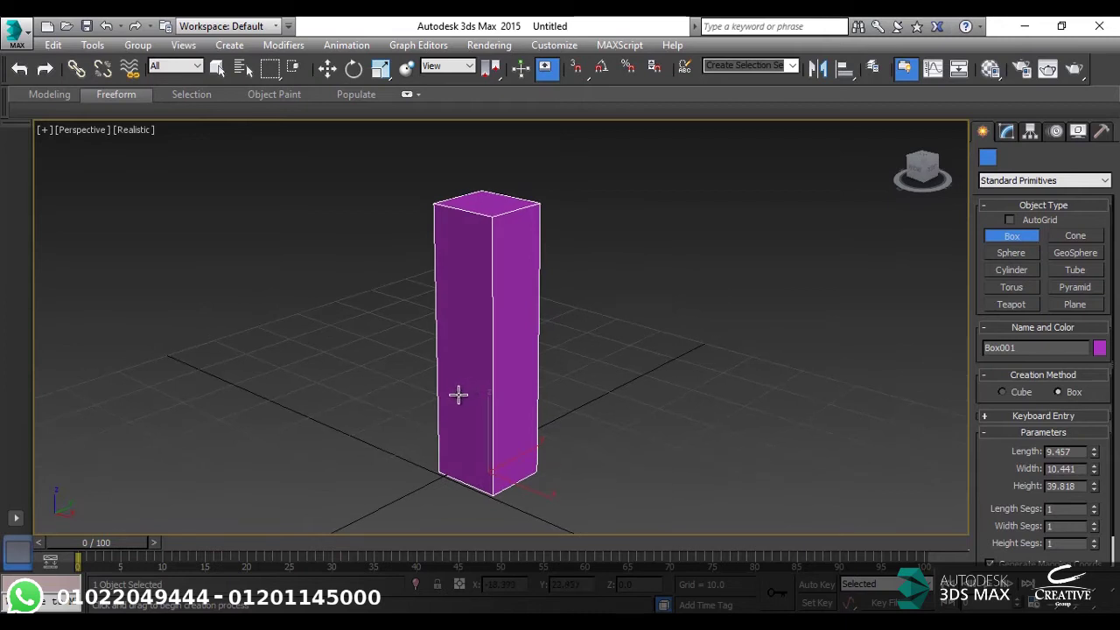
- Resize the box to a length of about 12.861, a width of 12.216 and a height of 37.827
click(1094, 451)
drag(1094, 454, 1069, 431)
drag(1093, 471, 1095, 495)
scroll(519, 367, up, 1)
scroll(538, 380, down, 2)
middle_drag(537, 379, 475, 398)
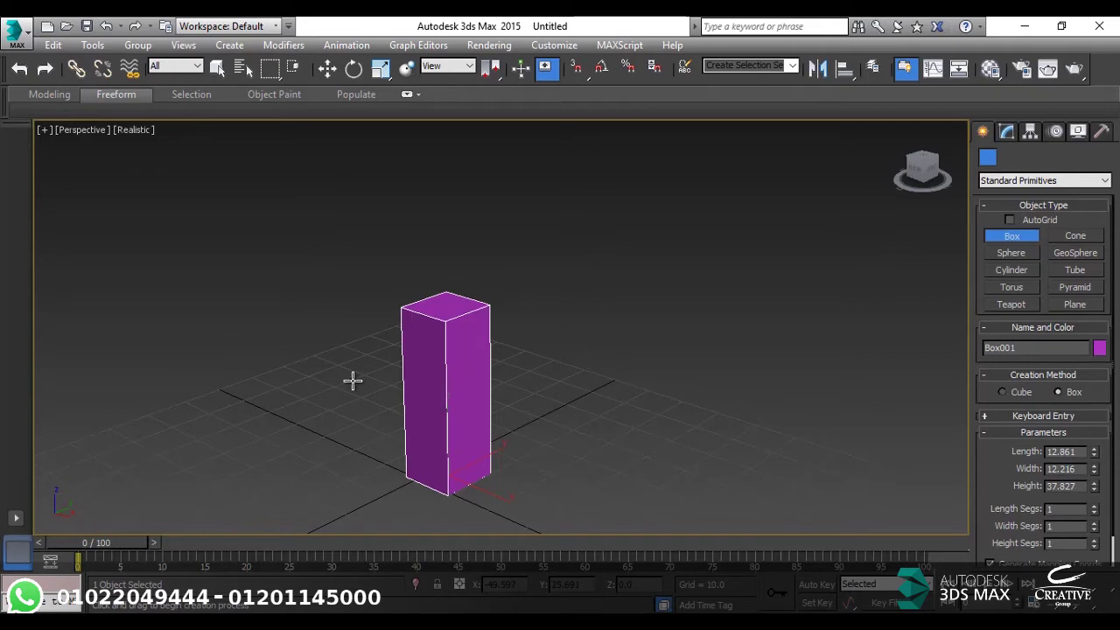
middle_drag(352, 394, 384, 400)
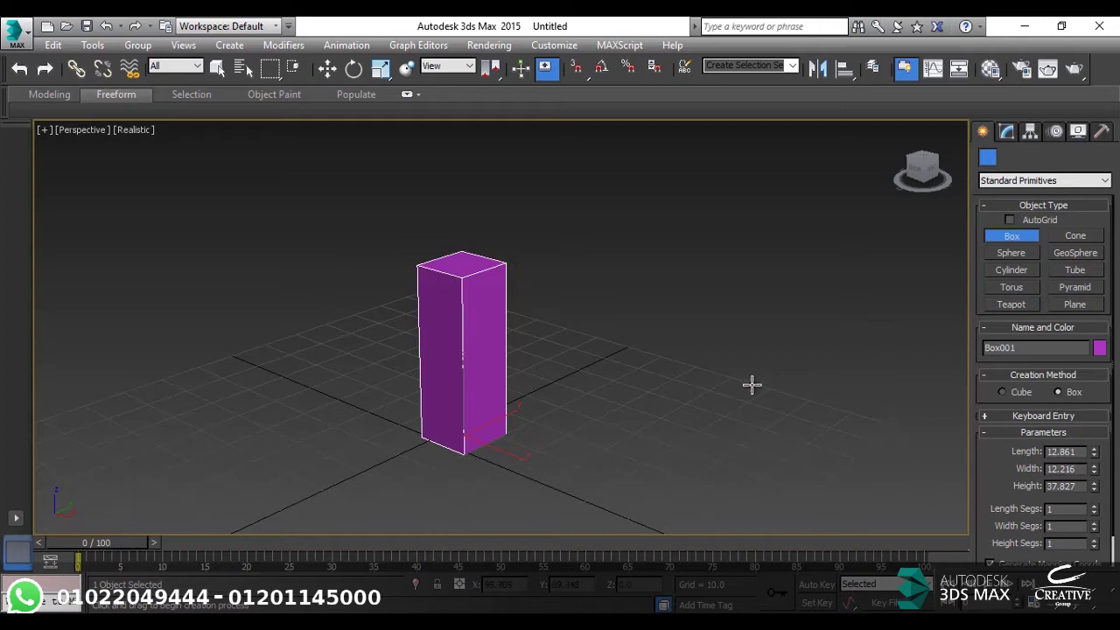
middle_drag(464, 301, 507, 281)
middle_drag(500, 332, 428, 383)
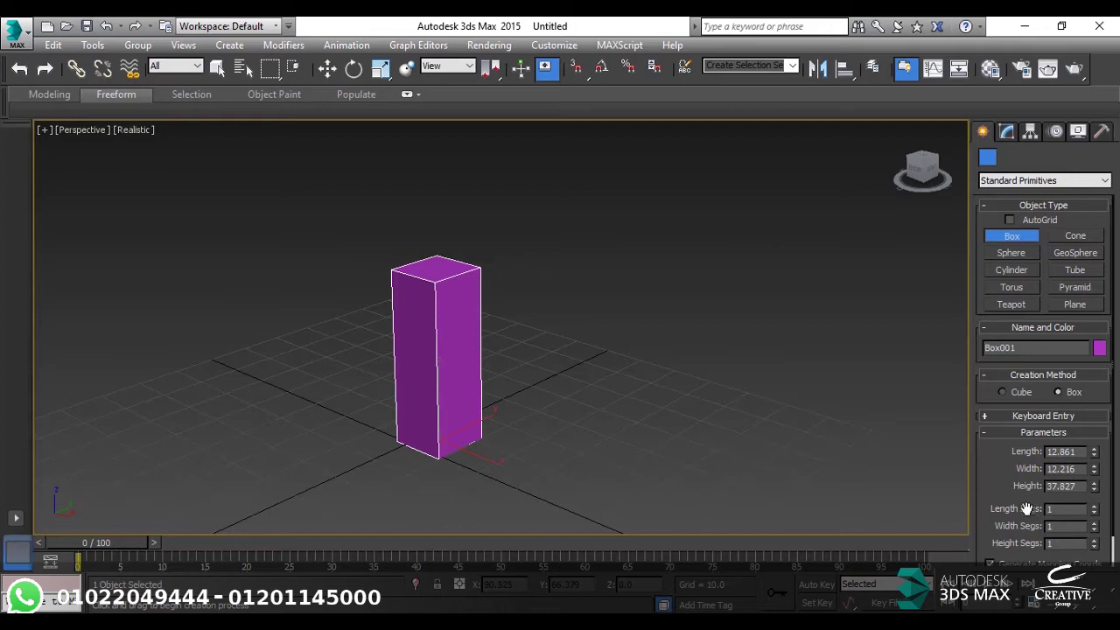
drag(1024, 507, 1012, 392)
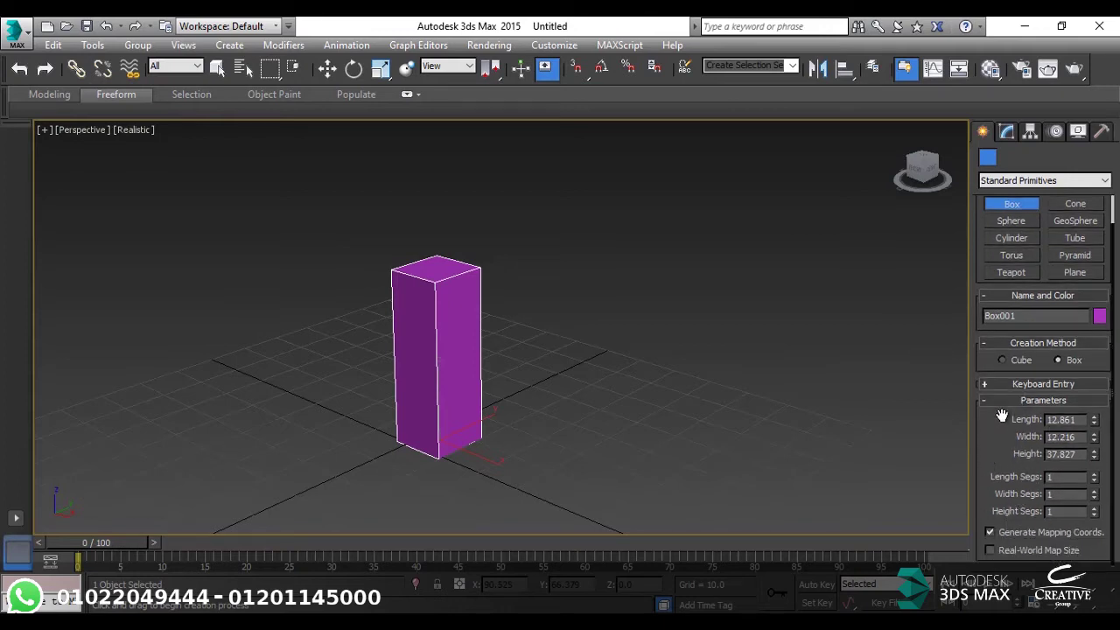
drag(998, 411, 995, 532)
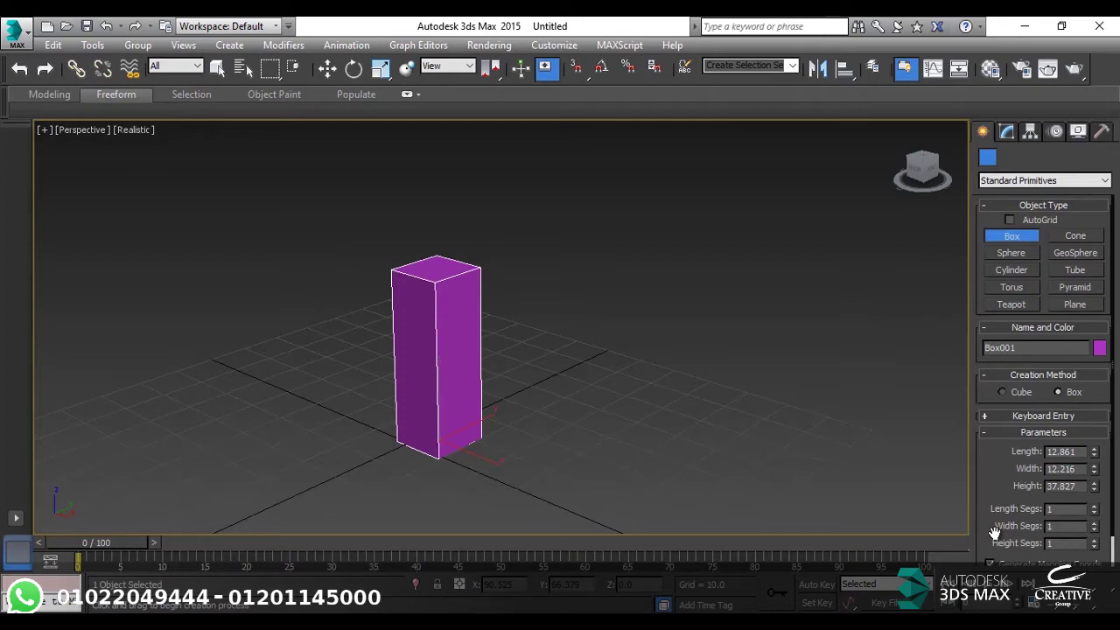
- Add a Bend modifier to the box
click(1007, 132)
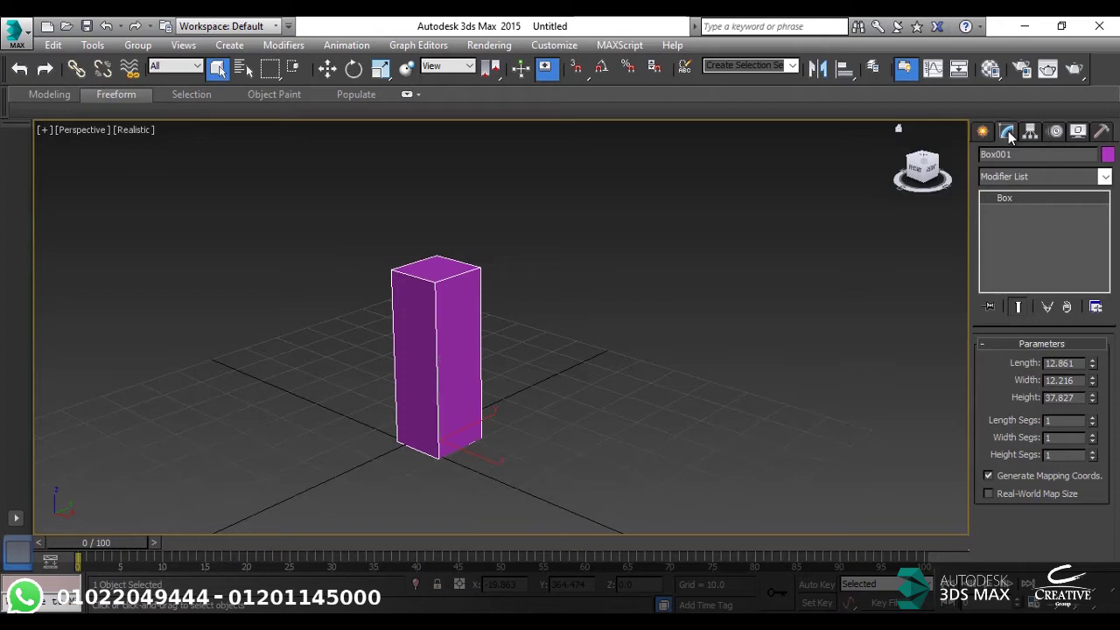
click(1105, 178)
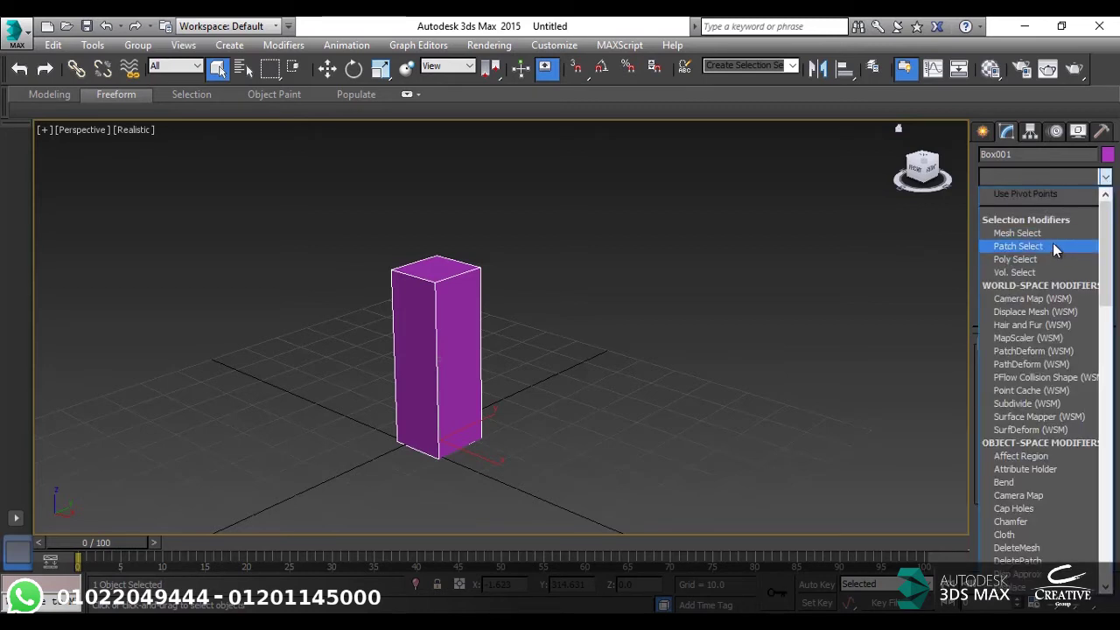
scroll(1052, 245, down, 5)
scroll(1052, 247, down, 20)
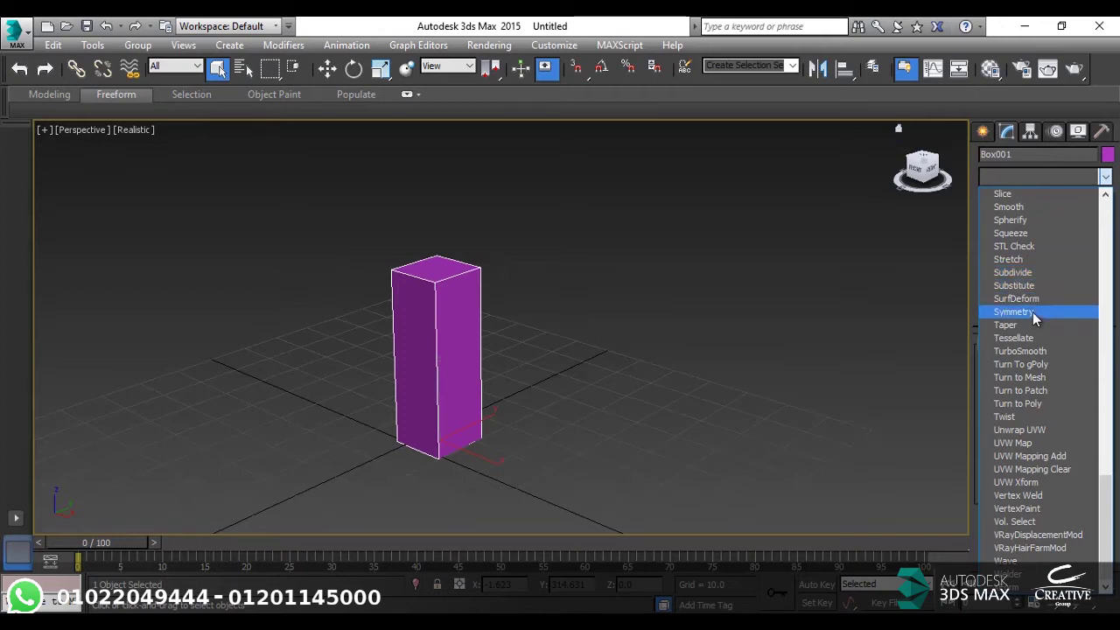
click(1103, 177)
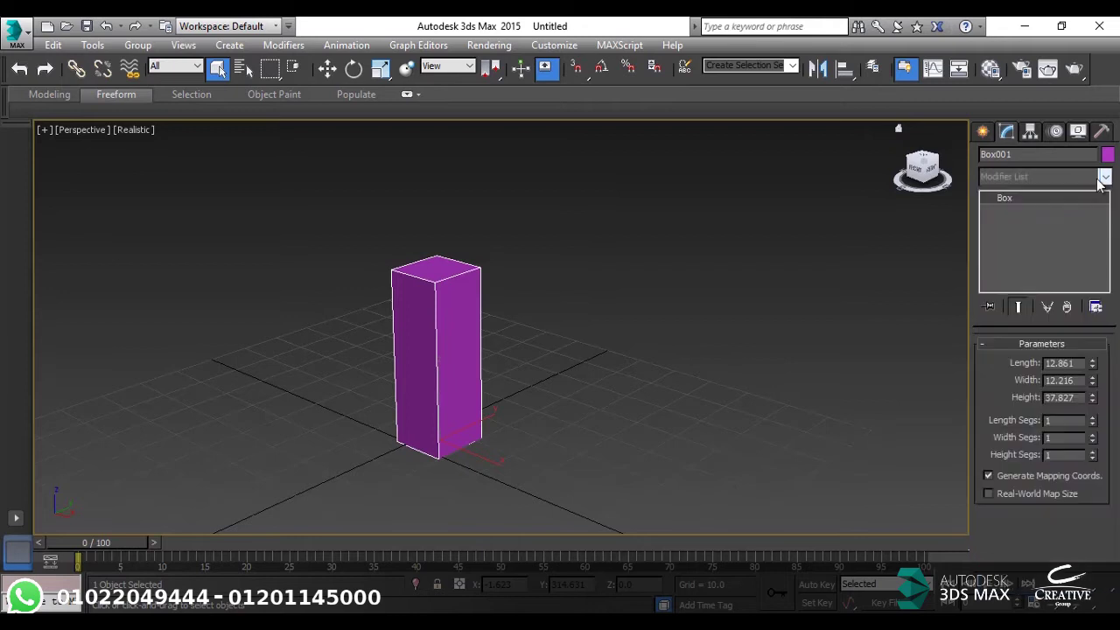
click(1103, 177)
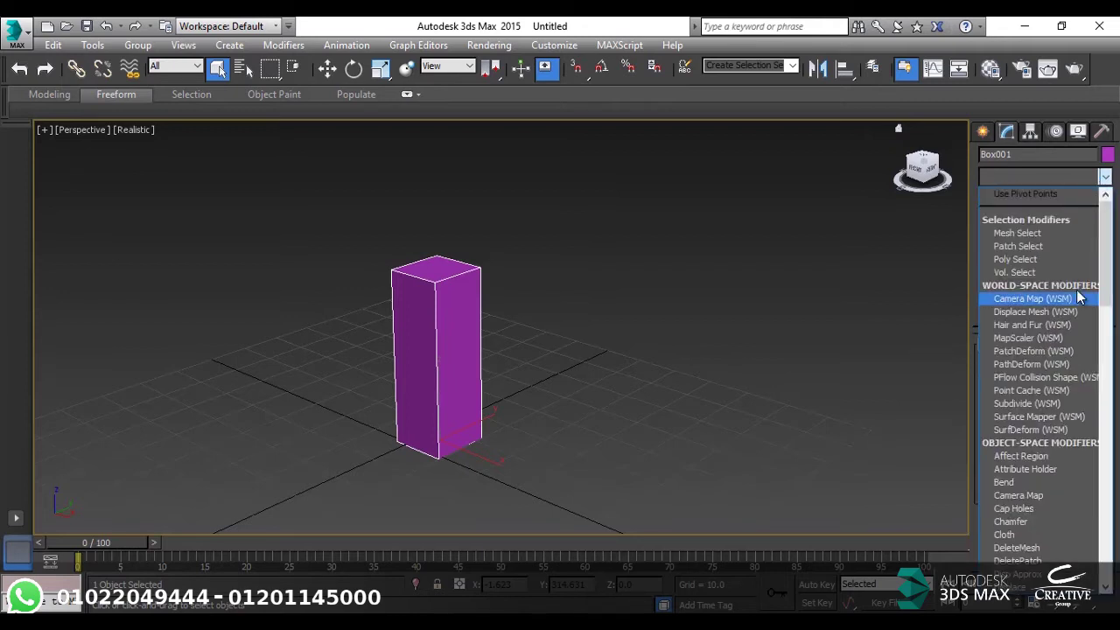
key(b)
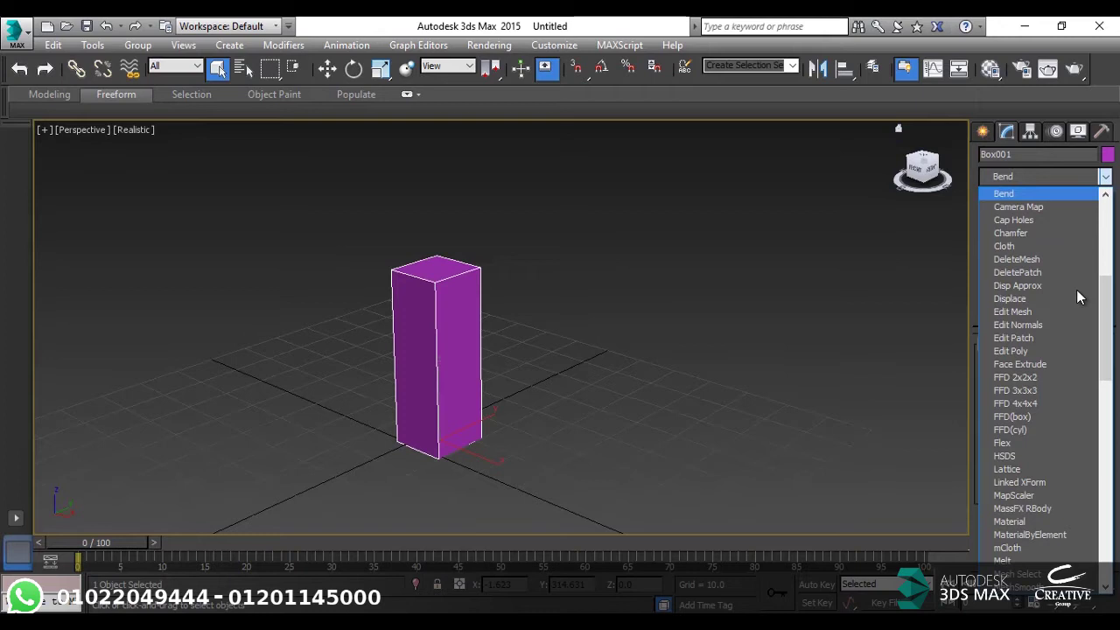
key(Return)
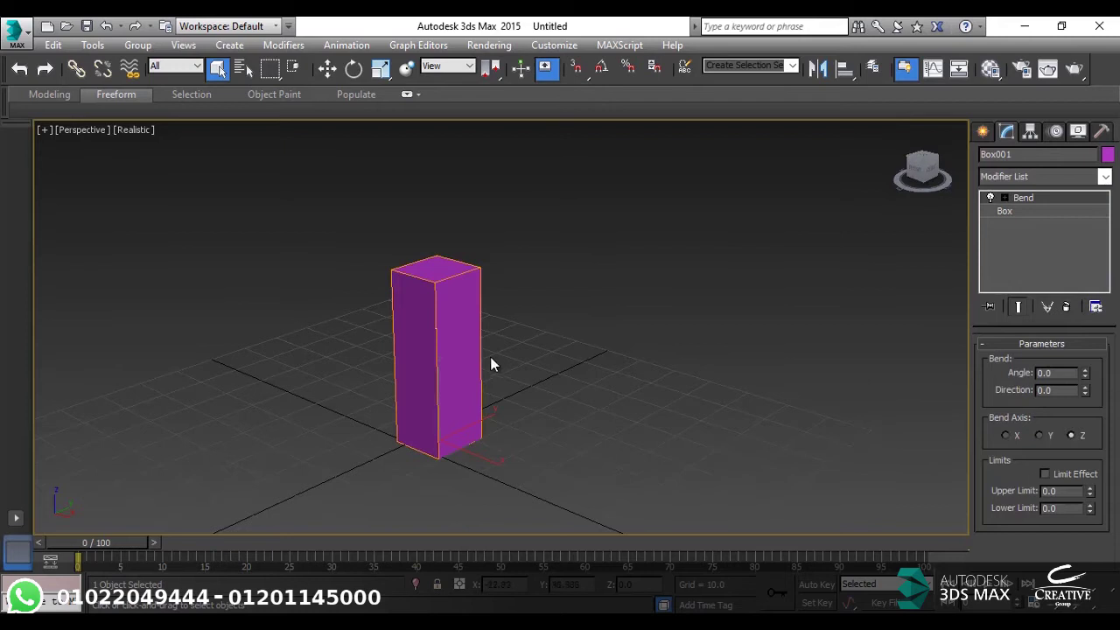
- Return to the base Box level below Bend and resize it to length about 6.688, width 5.375 and height 59.767
click(517, 373)
scroll(446, 318, up, 5)
click(446, 319)
scroll(440, 251, down, 1)
scroll(362, 258, up, 1)
scroll(365, 258, down, 3)
middle_drag(364, 258, 451, 280)
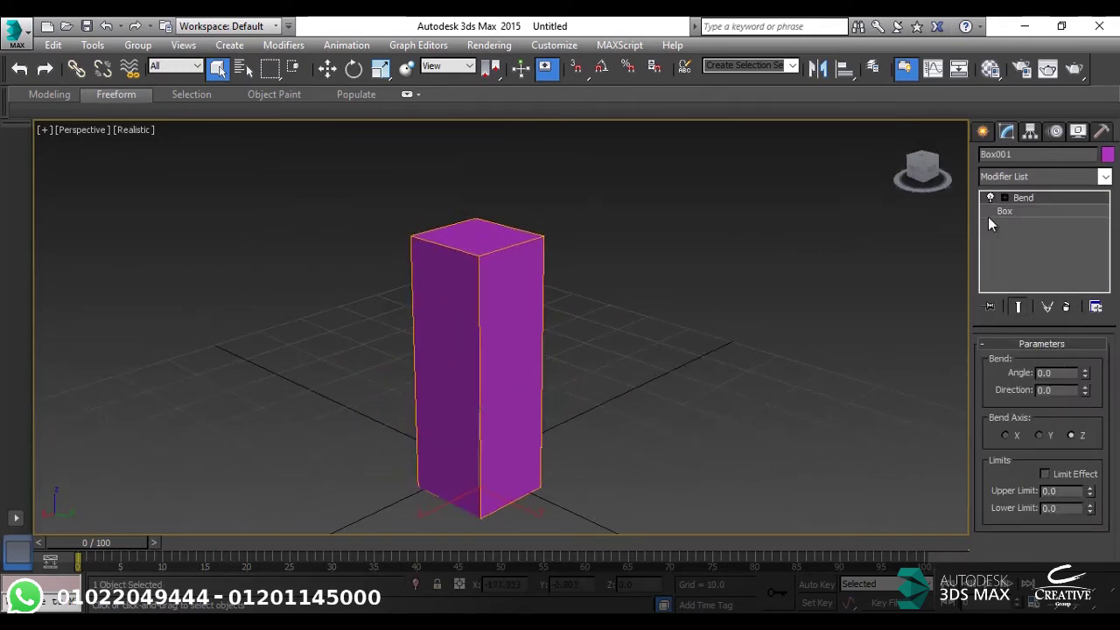
click(1034, 213)
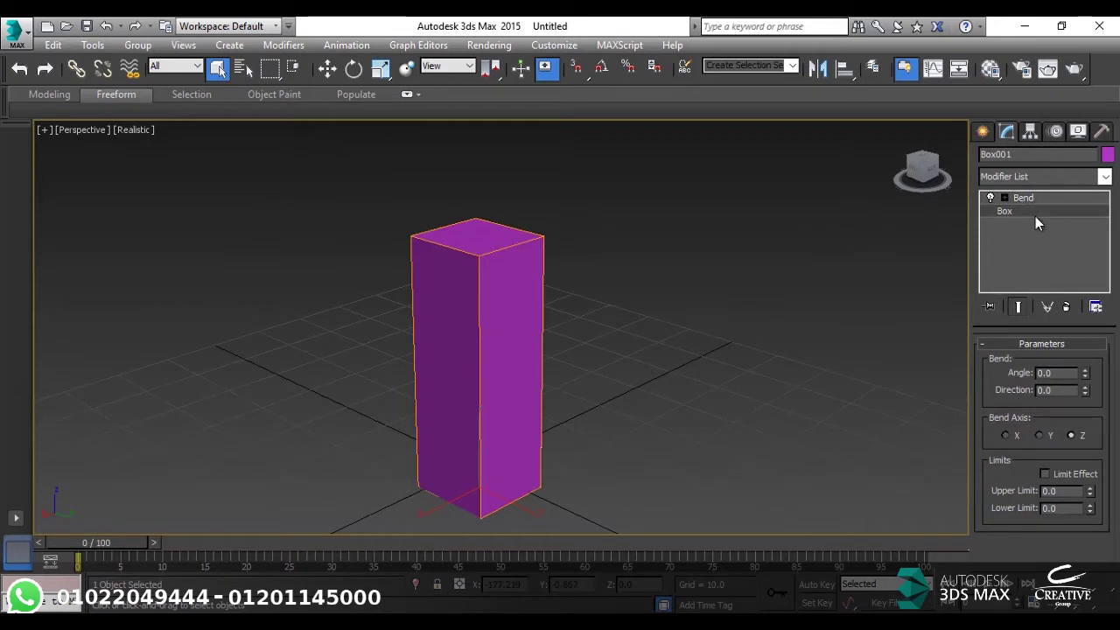
mouse_move(1092, 361)
mouse_down()
mouse_move(1088, 322)
mouse_move(1093, 429)
mouse_move(1089, 353)
mouse_up()
scroll(488, 323, down, 4)
alt+middle_drag(482, 375, 517, 317)
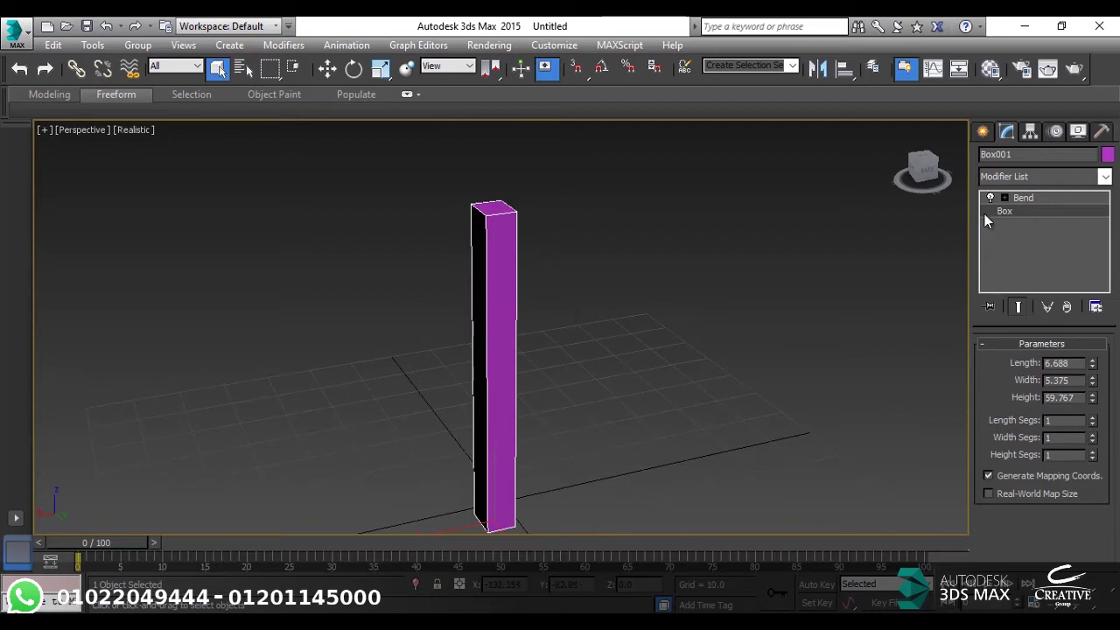
- Give the Bend modifier an angle of about 155.5
click(1023, 201)
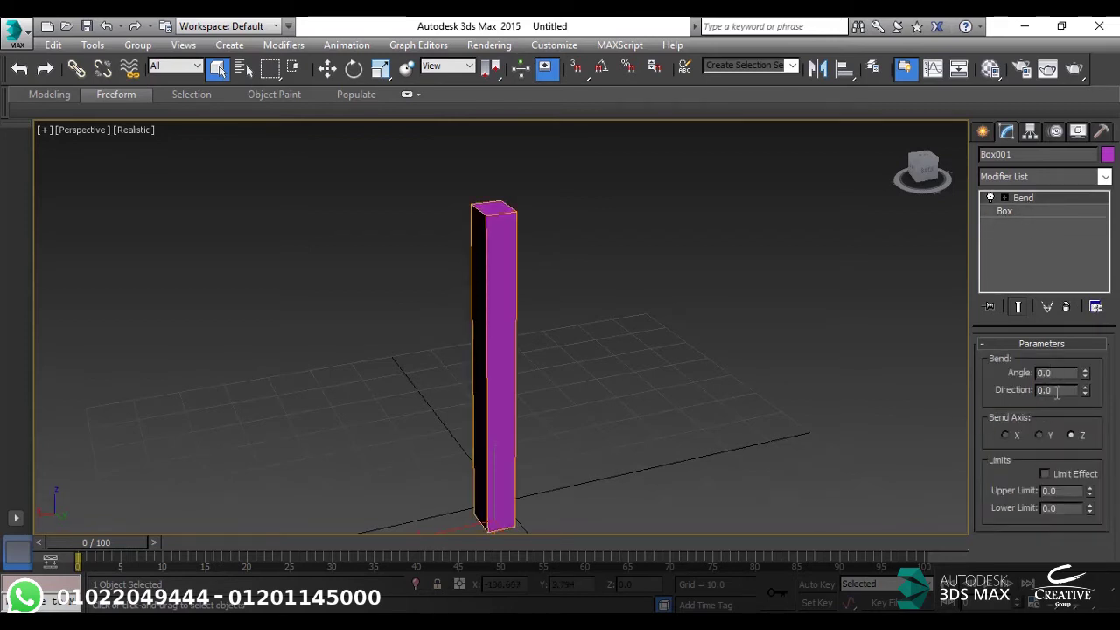
drag(1085, 373, 1058, 489)
alt+middle_drag(464, 328, 782, 338)
scroll(595, 452, up, 5)
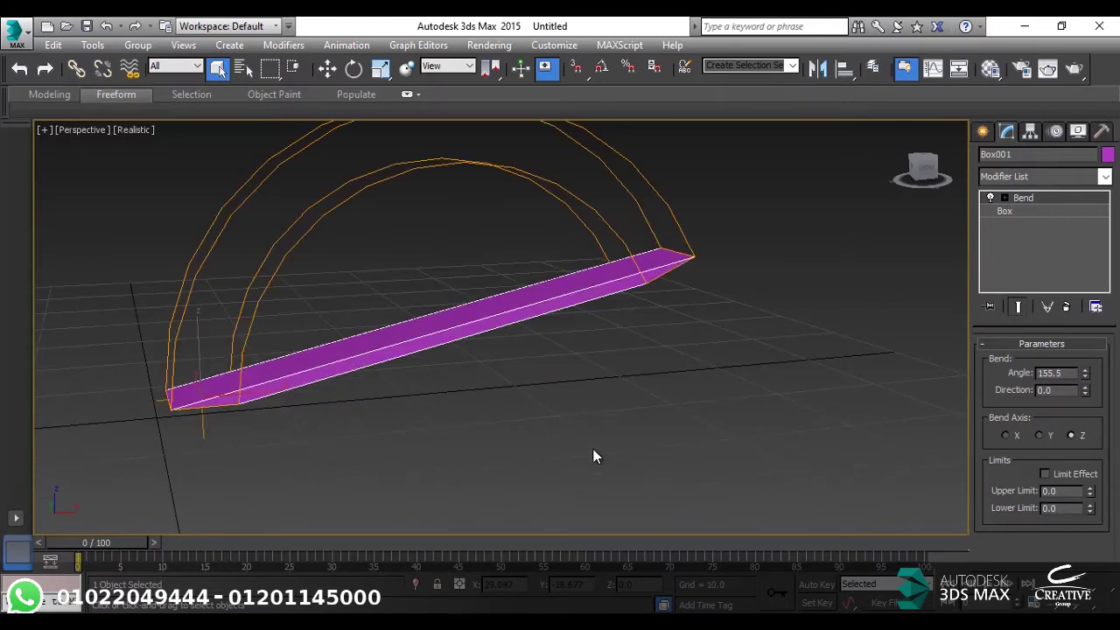
middle_drag(593, 456, 631, 507)
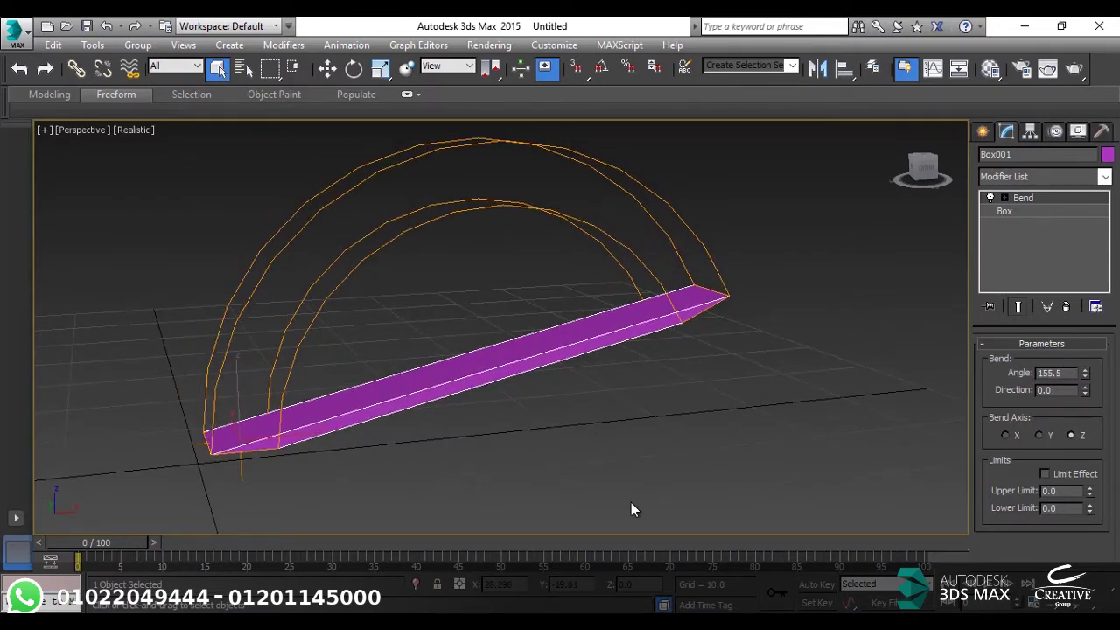
- Try a Bend angle of 360 and settle on 180
double_click(1060, 373)
text(360)
key(Return)
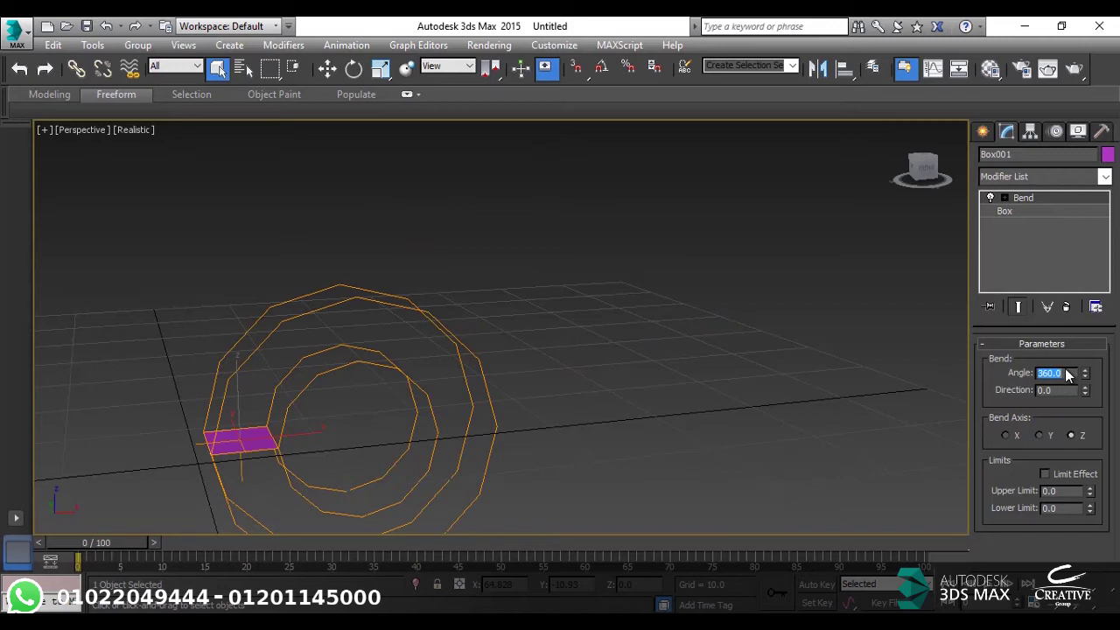
text(180)
key(Return)
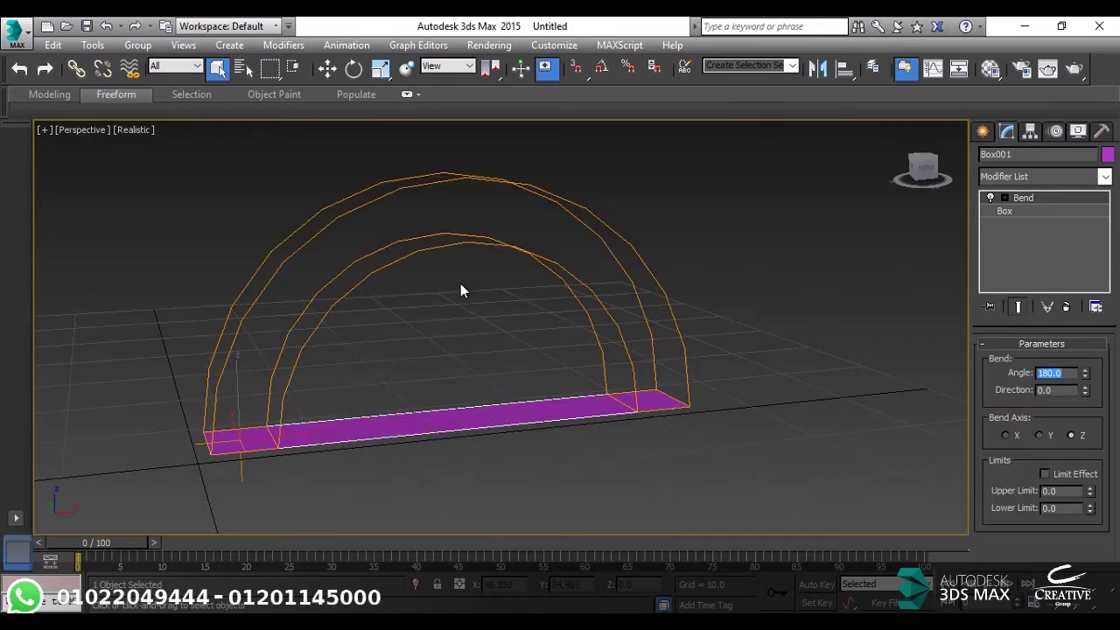
middle_drag(412, 348, 491, 357)
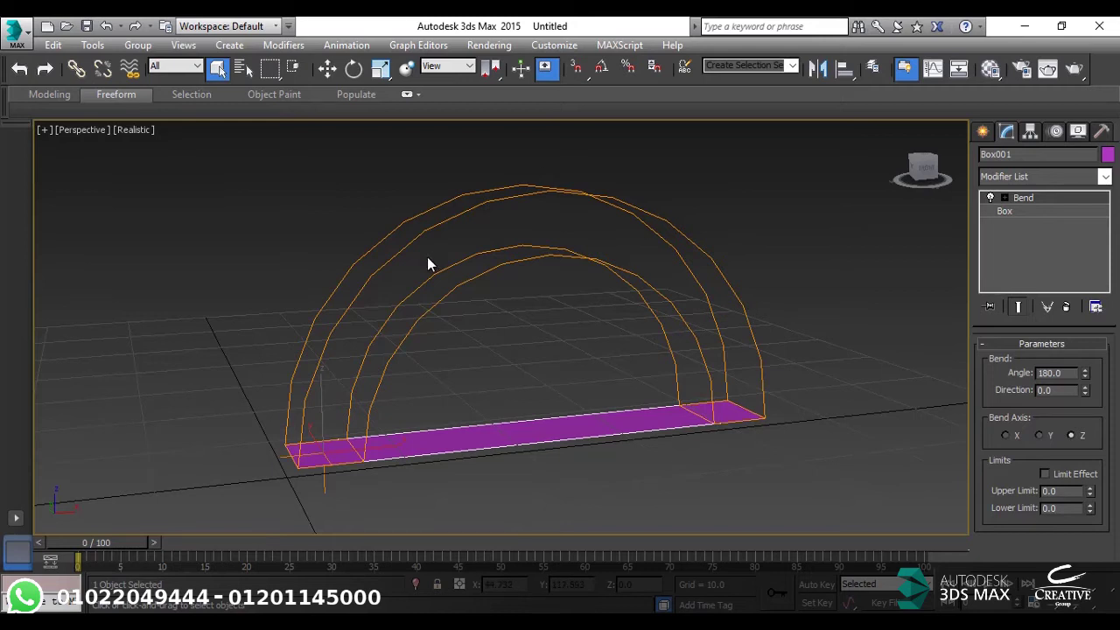
middle_drag(425, 257, 391, 273)
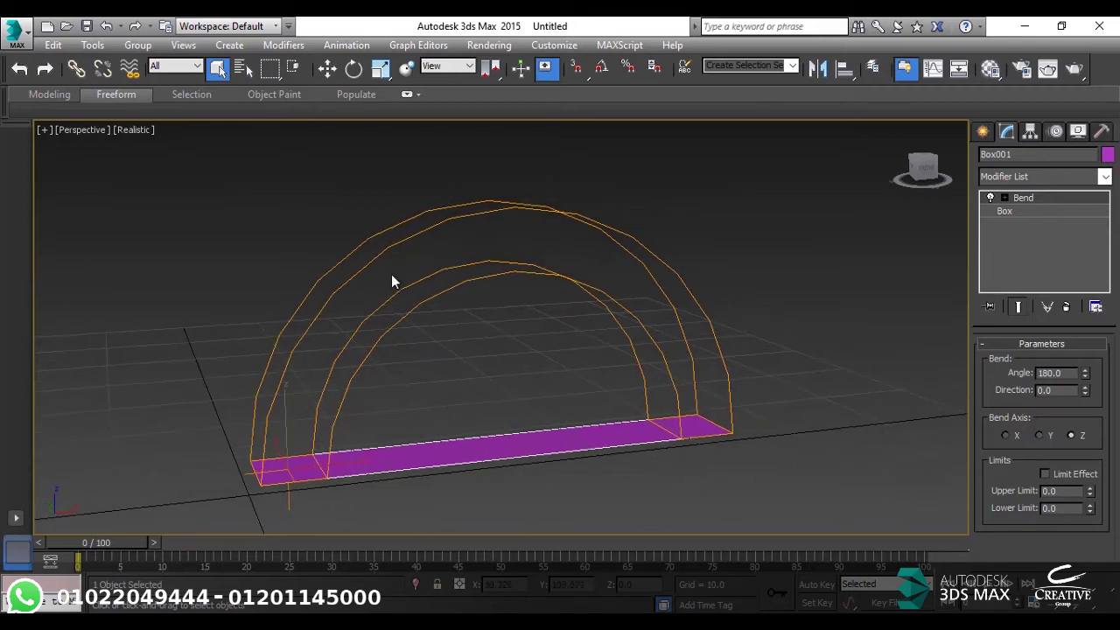
- Select the base Box level and switch the Bend modifier off and back on to compare the straight and bent shapes
click(1006, 212)
middle_drag(777, 357, 794, 318)
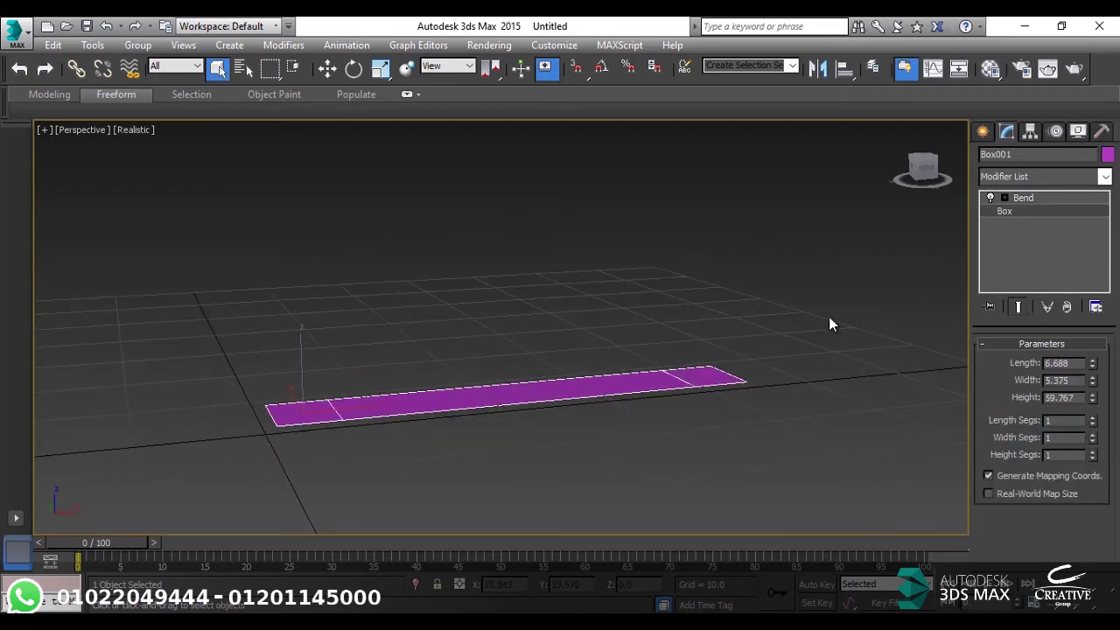
click(993, 197)
alt+middle_drag(420, 394, 474, 465)
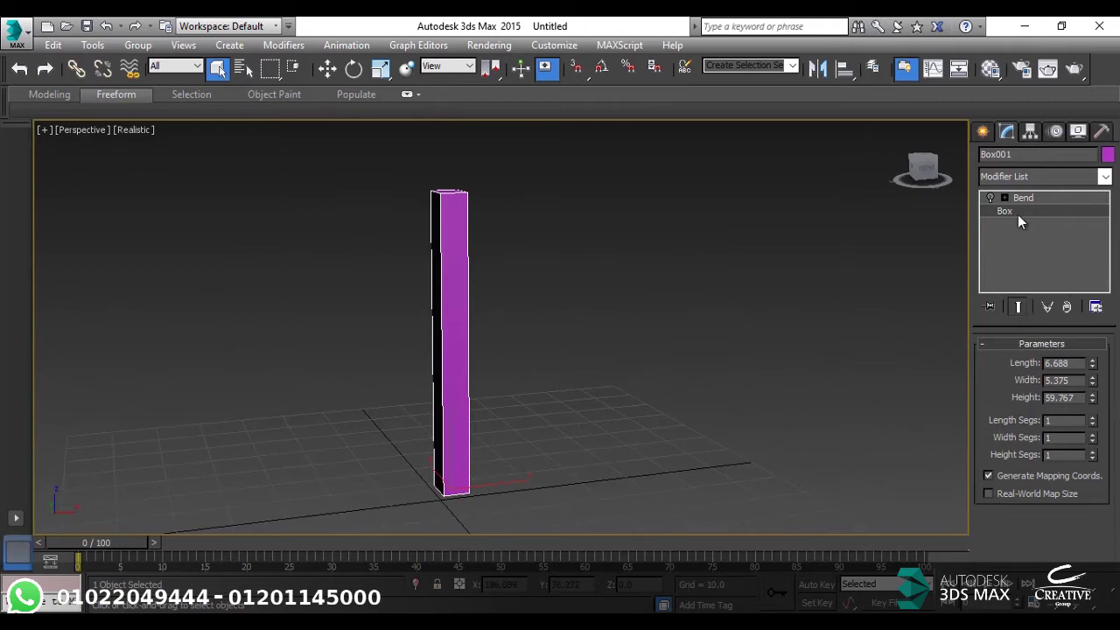
click(990, 198)
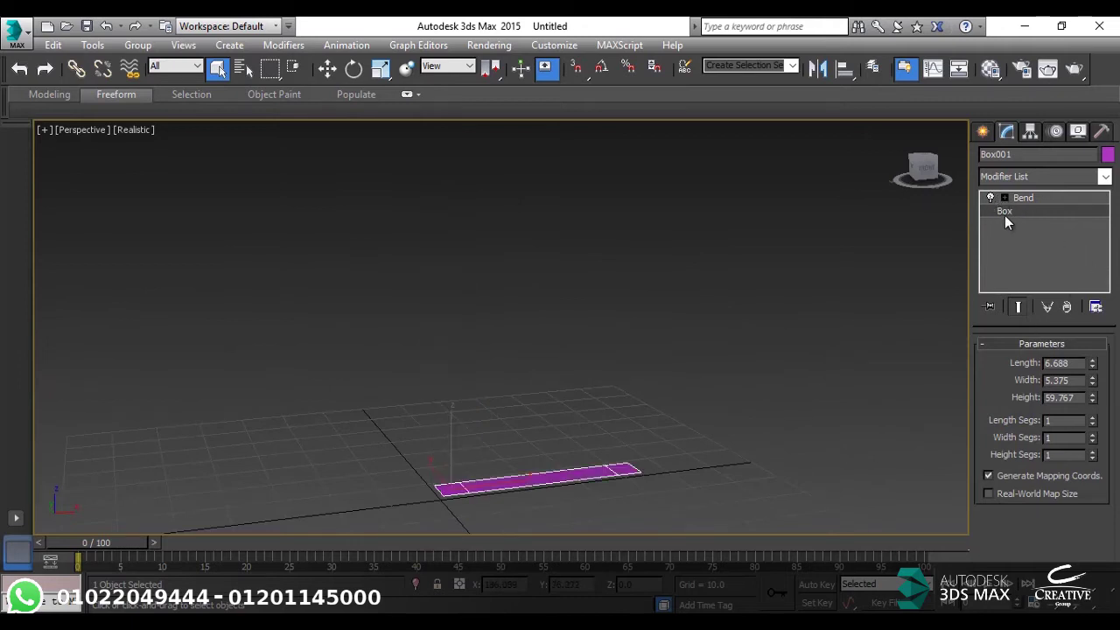
- Raise the box's length segments to 32 and width segments to 31
scroll(569, 503, up, 6)
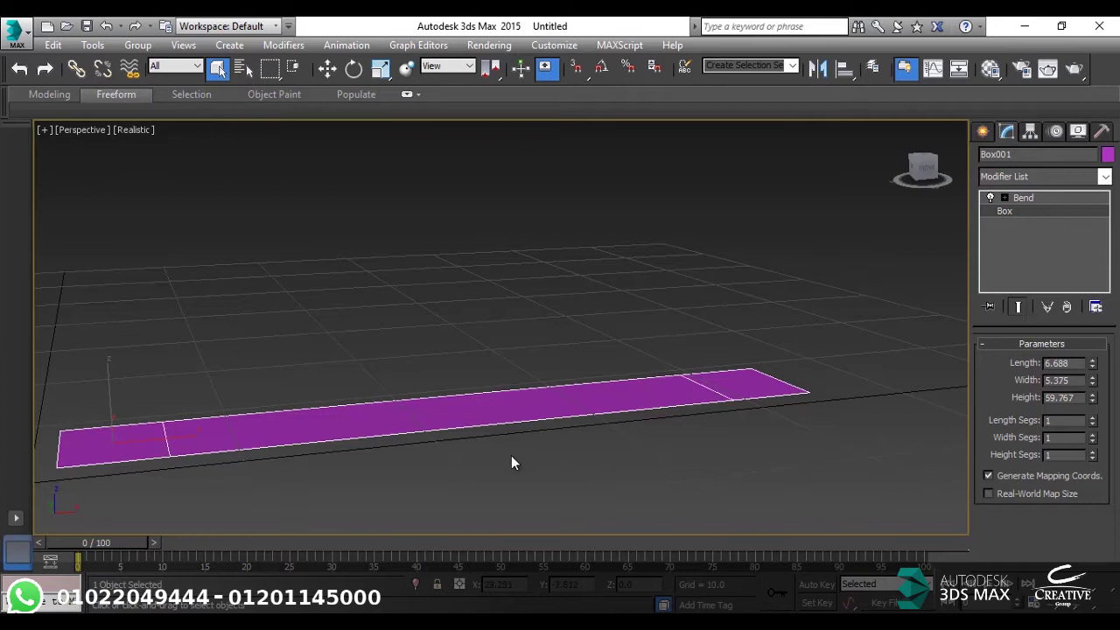
middle_drag(459, 445, 570, 433)
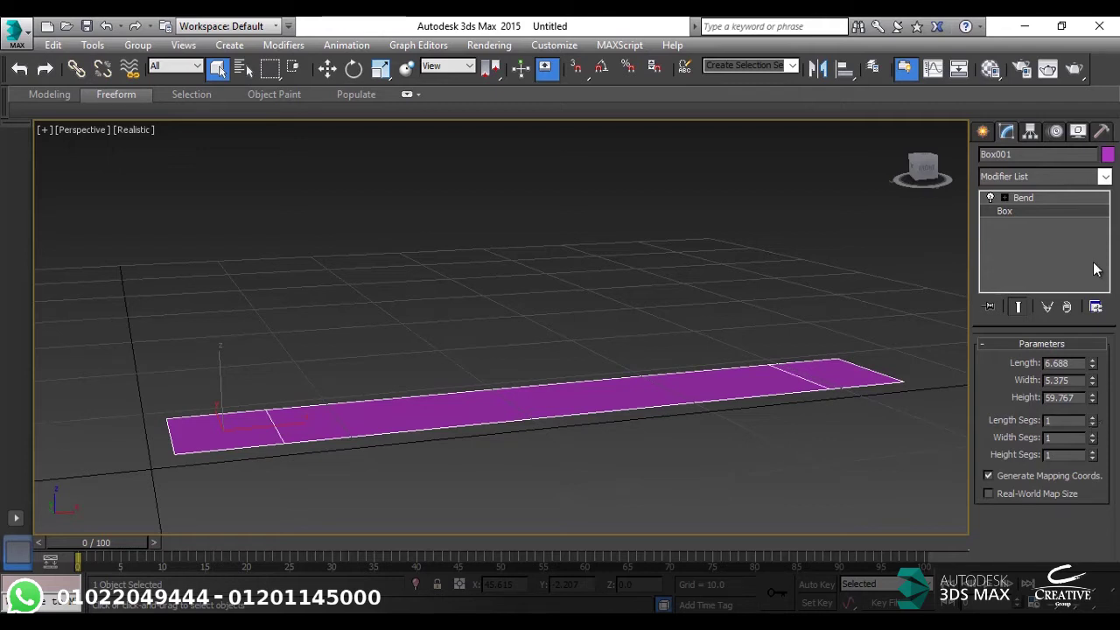
drag(1095, 427, 1109, 182)
alt+middle_drag(597, 374, 618, 360)
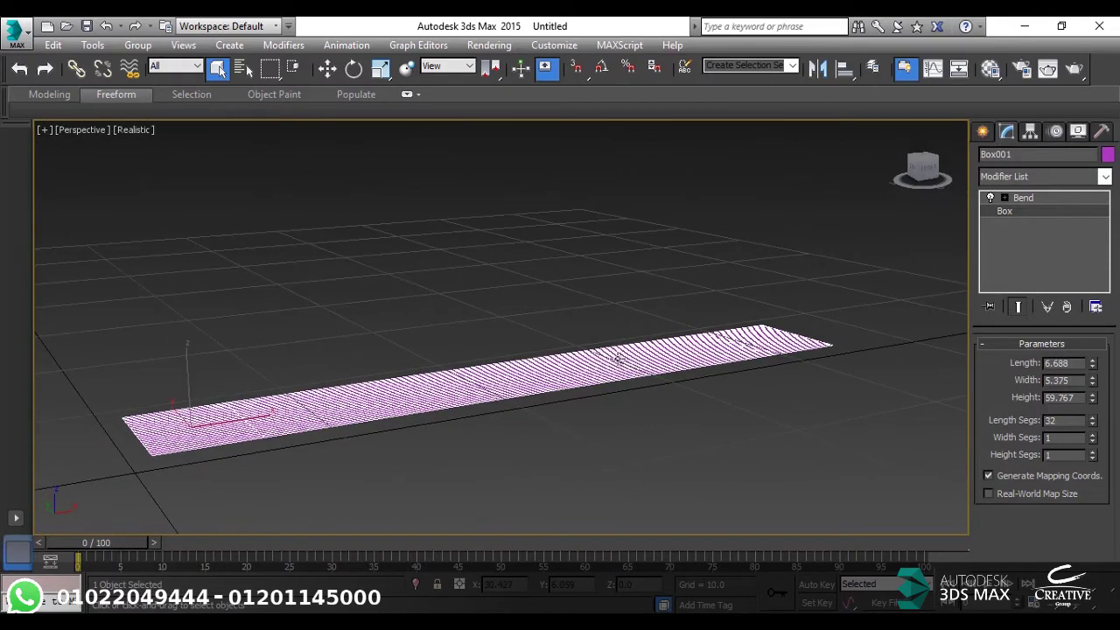
drag(1093, 444, 1104, 188)
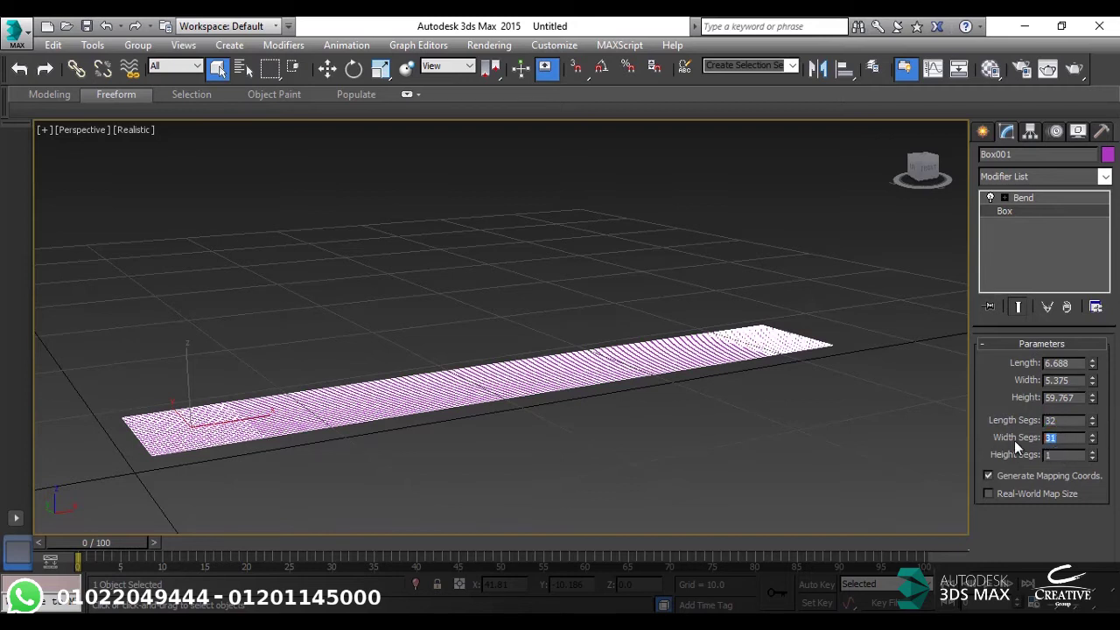
- Raise the box's height segments to 27 so the bend curves smoothly
click(1091, 451)
mouse_move(1092, 450)
mouse_down()
mouse_move(1093, 425)
mouse_move(1093, 456)
mouse_up()
scroll(680, 306, down, 5)
click(1093, 452)
click(724, 406)
mouse_move(724, 406)
alt+middle_down()
mouse_move(607, 399)
mouse_move(732, 423)
alt+middle_up()
click(665, 298)
alt+middle_drag(665, 298, 682, 402)
click(1014, 211)
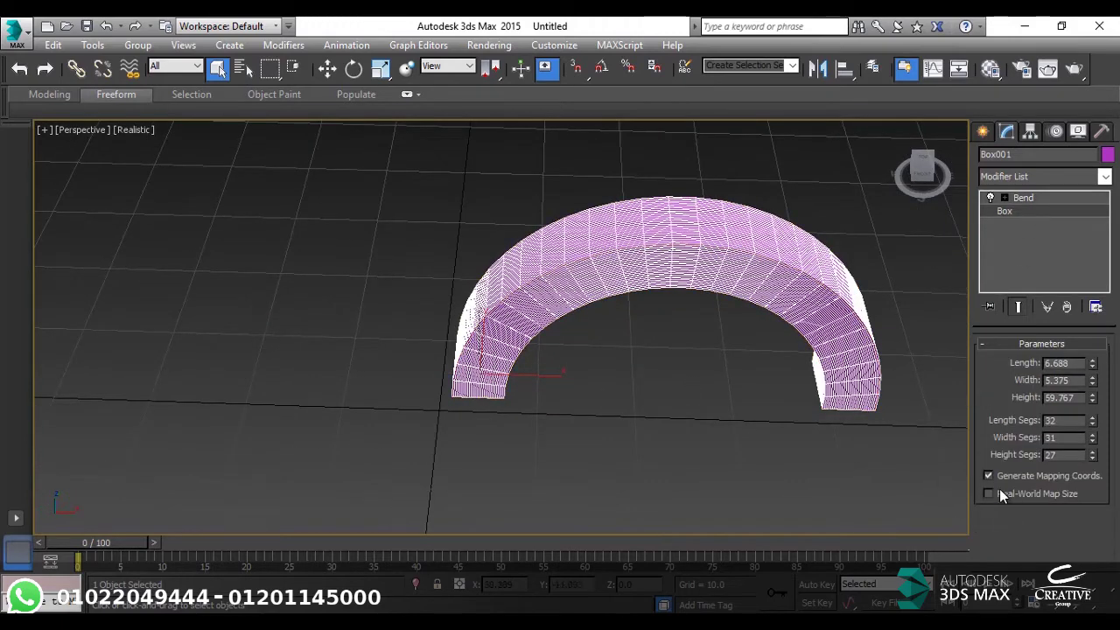
- Inspect the bent arch's segments from several angles and display the polygon and vertex statistics in the viewport
alt+middle_drag(999, 492, 815, 465)
scroll(815, 464, up, 5)
scroll(842, 391, down, 5)
alt+middle_drag(842, 391, 862, 358)
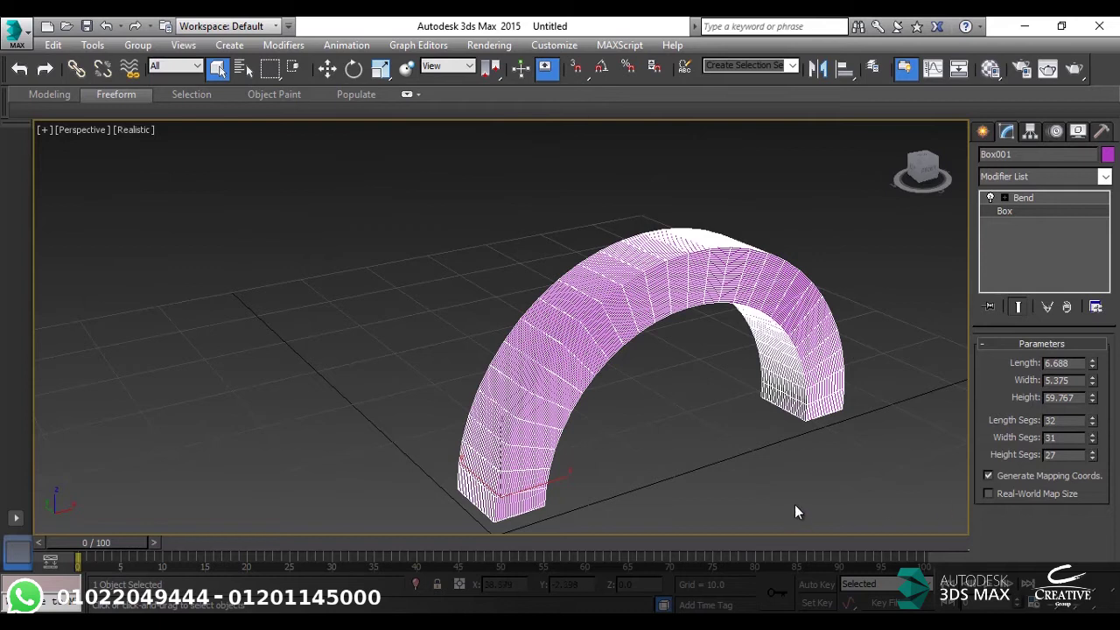
key(7)
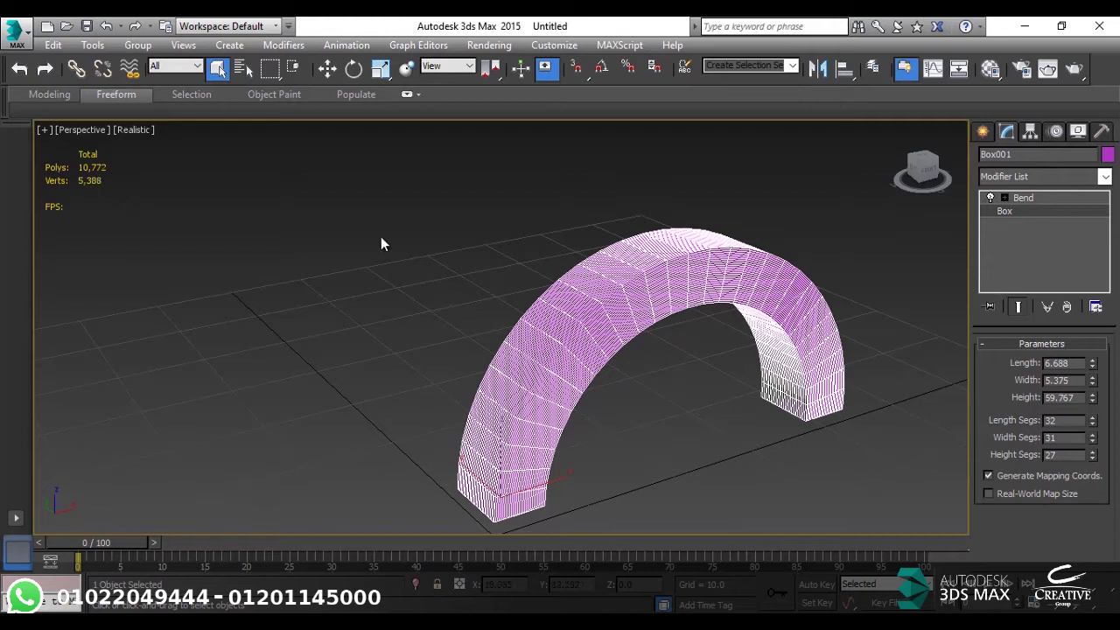
- Reset the box's height segments to 1, and raise them gradually to 22 to compare the bend's smoothness
right_click(1091, 455)
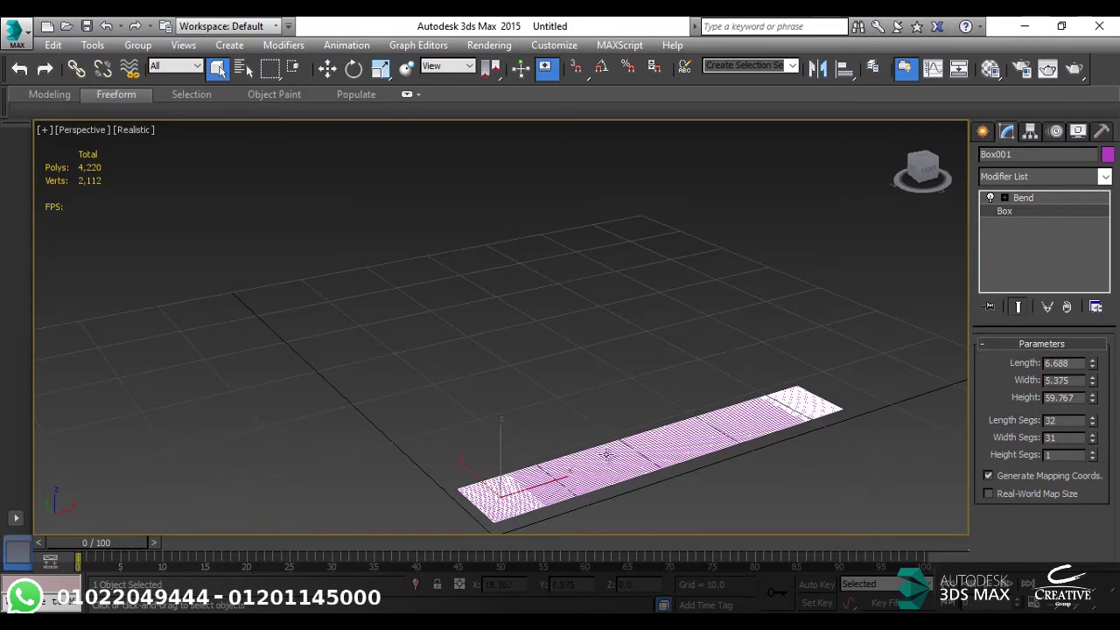
click(1094, 452)
click(1093, 452)
click(1093, 451)
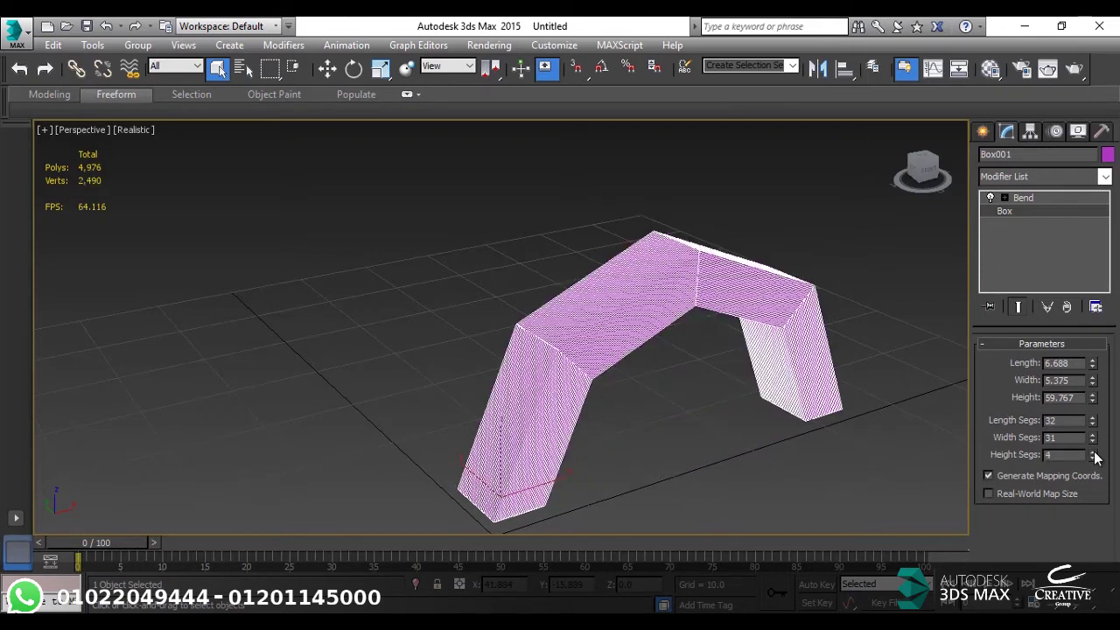
click(1093, 452)
click(1094, 452)
click(1093, 452)
click(1093, 452)
click(1093, 452)
click(1093, 452)
click(1093, 452)
click(1093, 452)
click(1093, 453)
click(1094, 452)
click(1094, 452)
click(1094, 452)
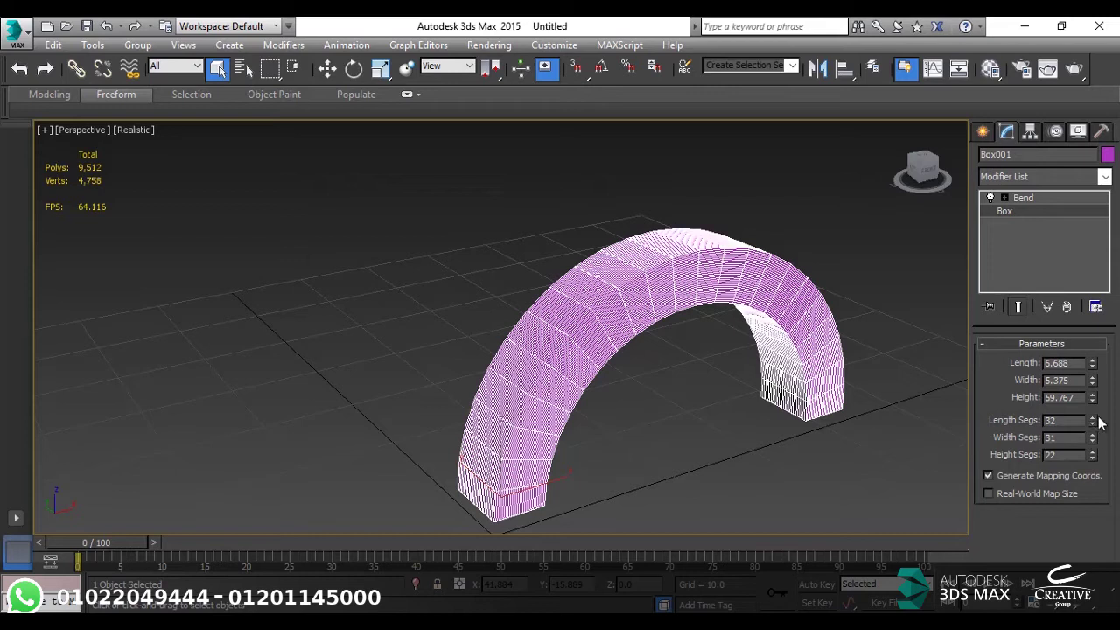
- Reset the box's length and width segments to 1 and set its height segments to 16
right_click(1092, 421)
right_click(1091, 438)
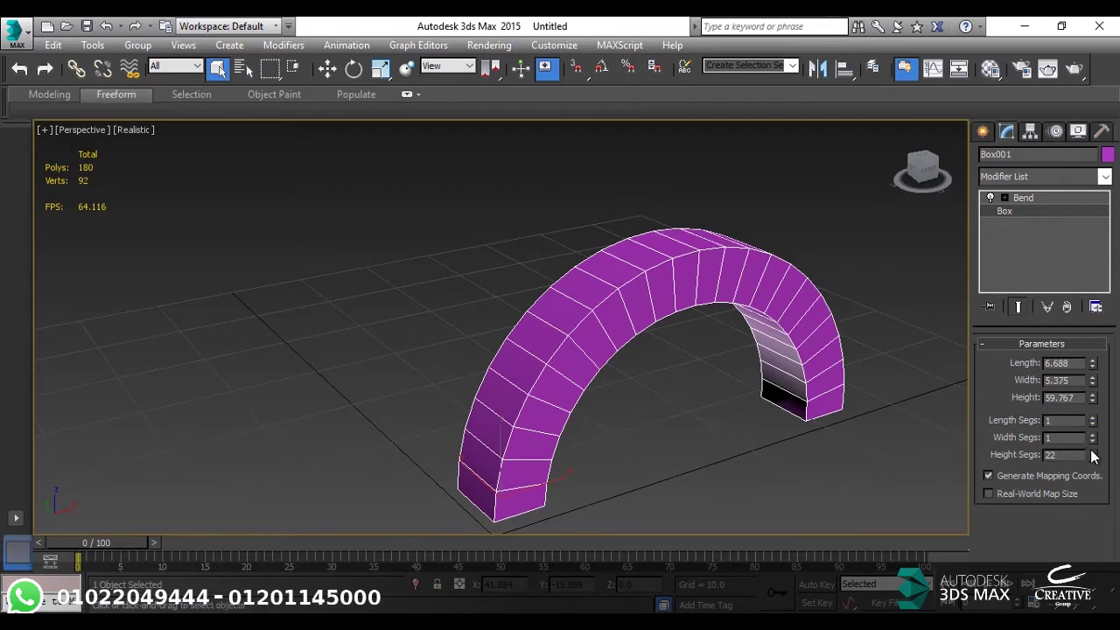
double_click(1060, 454)
click(1091, 451)
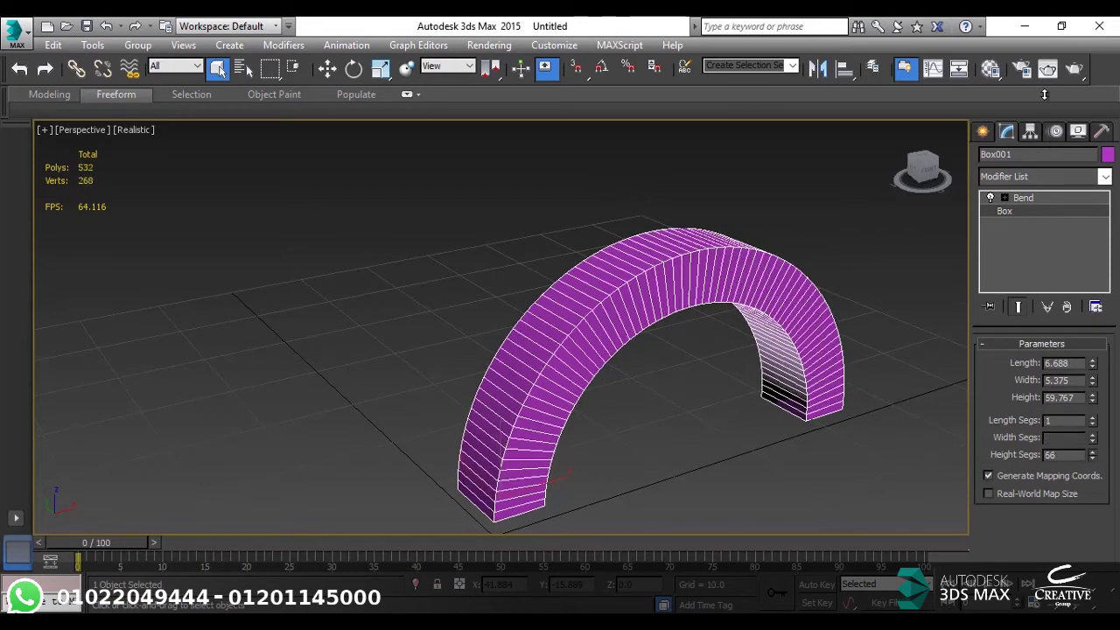
drag(1092, 454, 1091, 422)
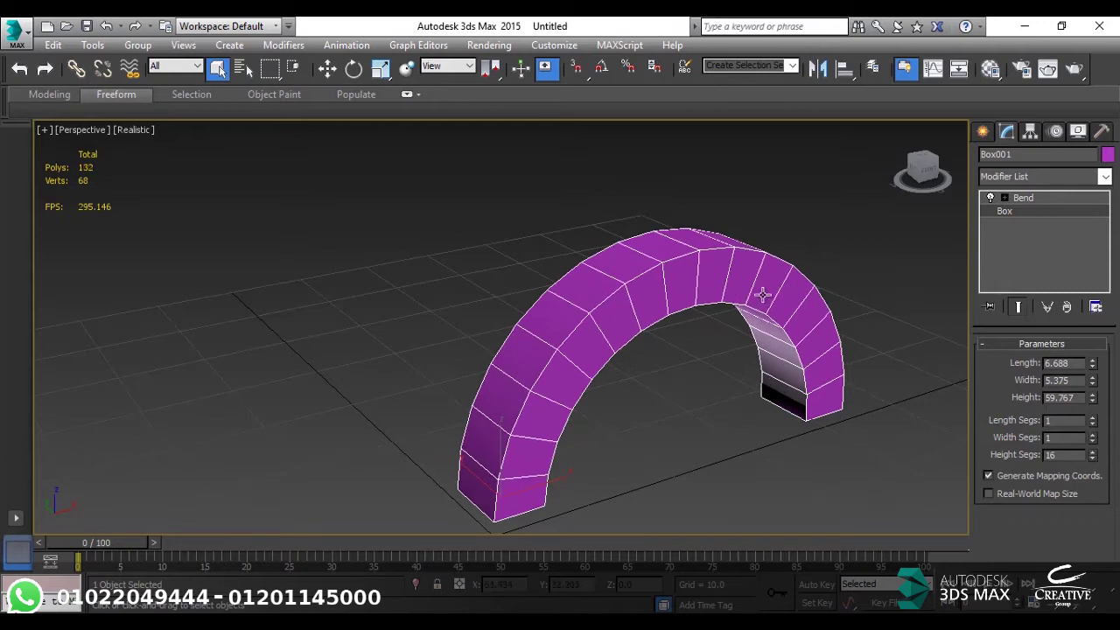
- Compare 9 and 52 height segments on the arch up close, and settle on 9
scroll(757, 293, up, 5)
scroll(750, 154, up, 3)
scroll(545, 173, down, 4)
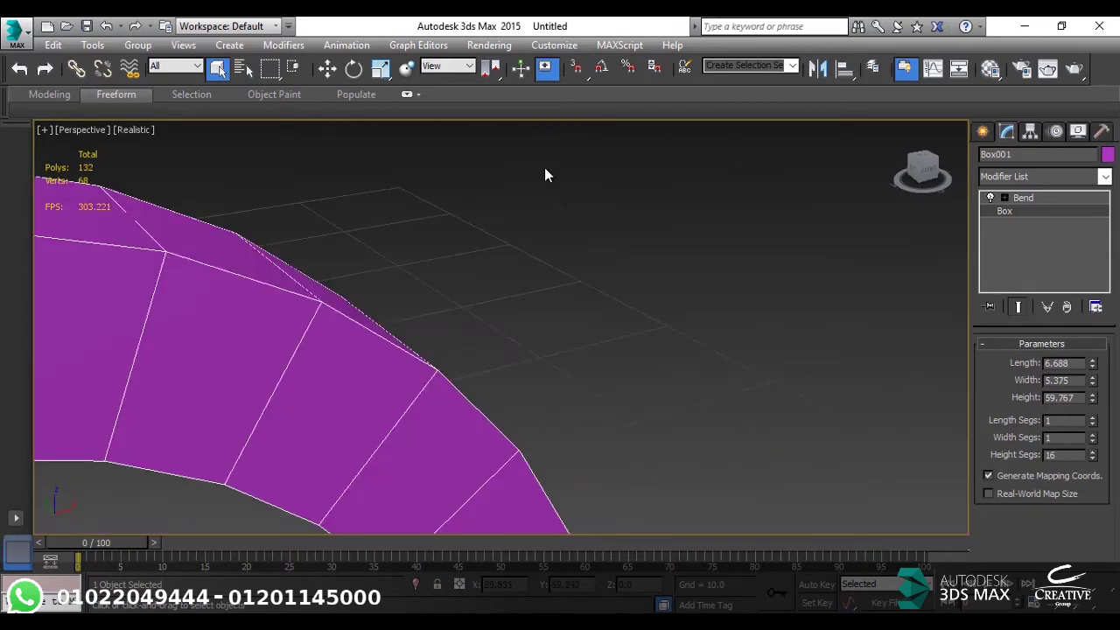
drag(1092, 456, 1092, 462)
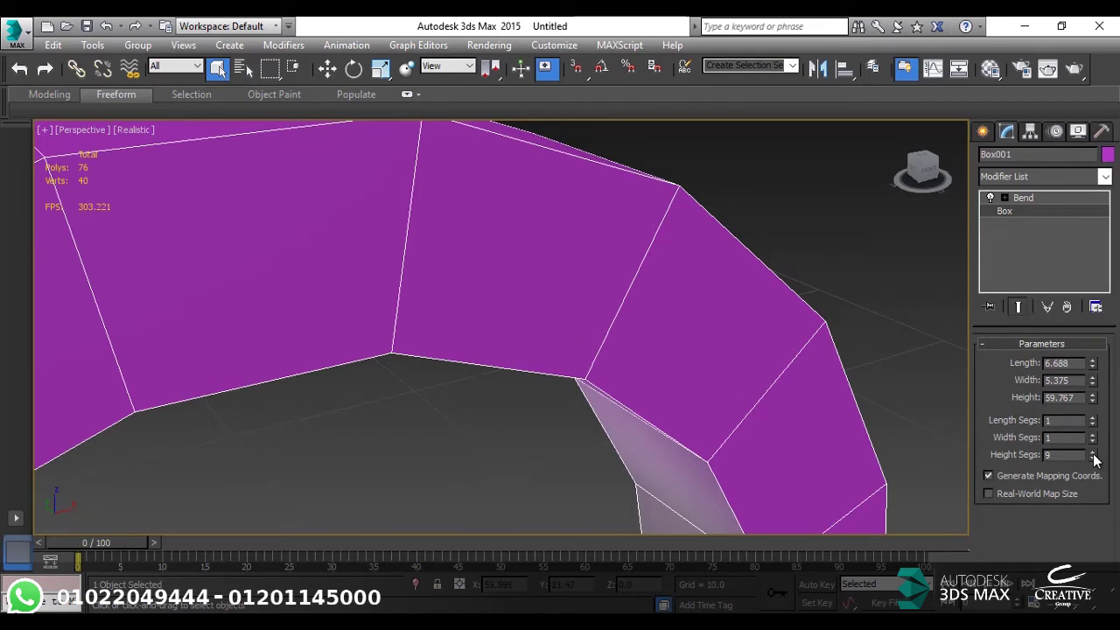
drag(1092, 457, 1093, 299)
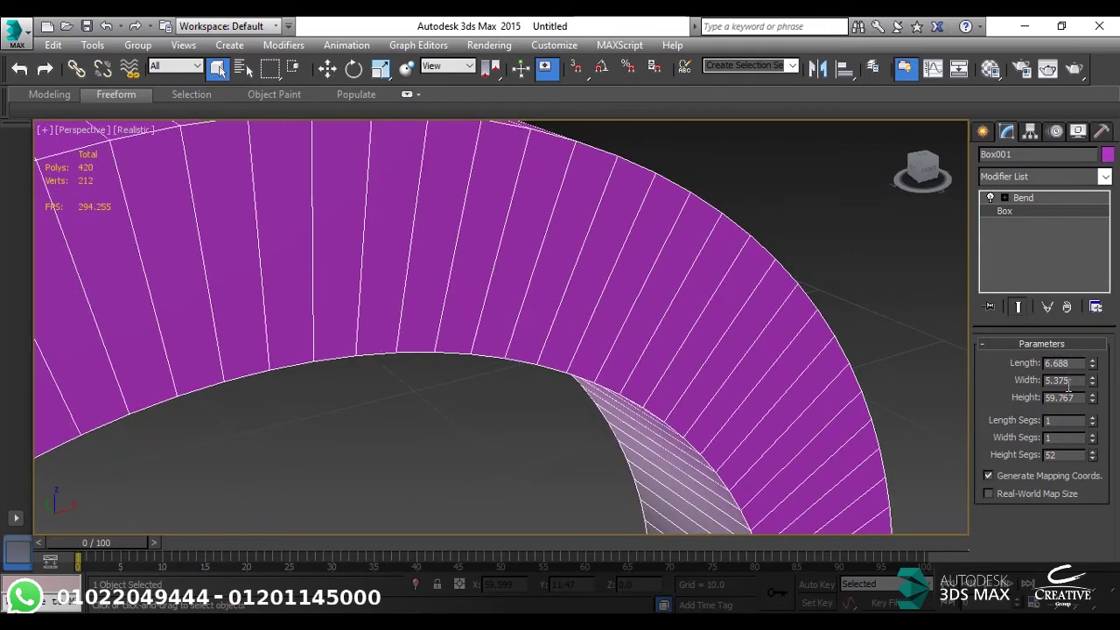
double_click(1059, 454)
text(9)
key(Return)
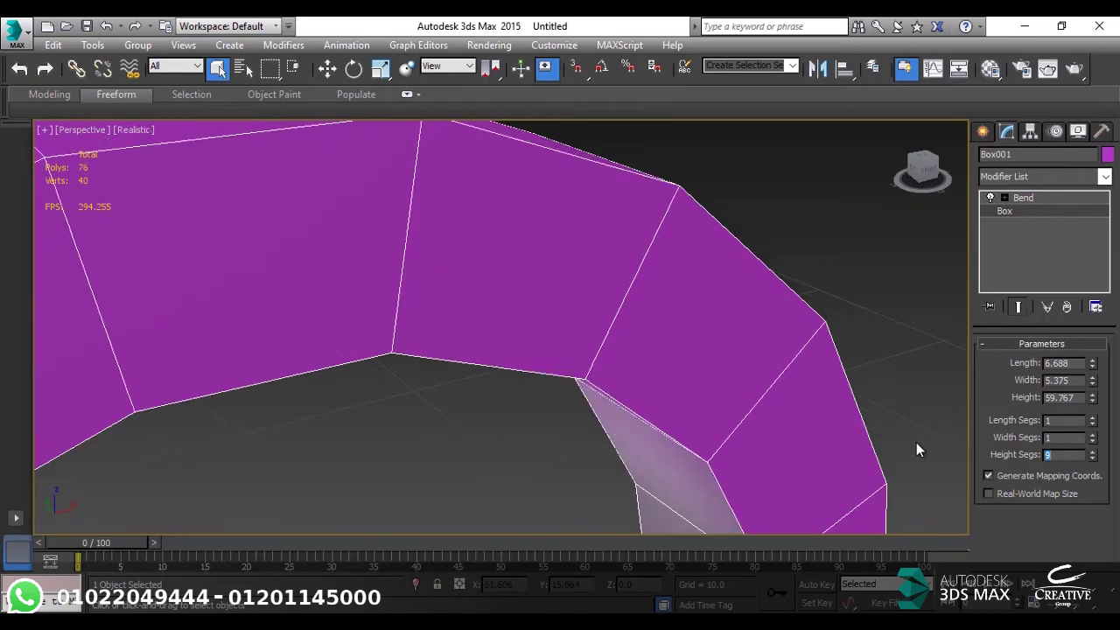
- Examine the low-segment arch from near and far, selected and unselected, and review its base Box parameters
scroll(697, 280, down, 10)
alt+middle_drag(681, 397, 656, 326)
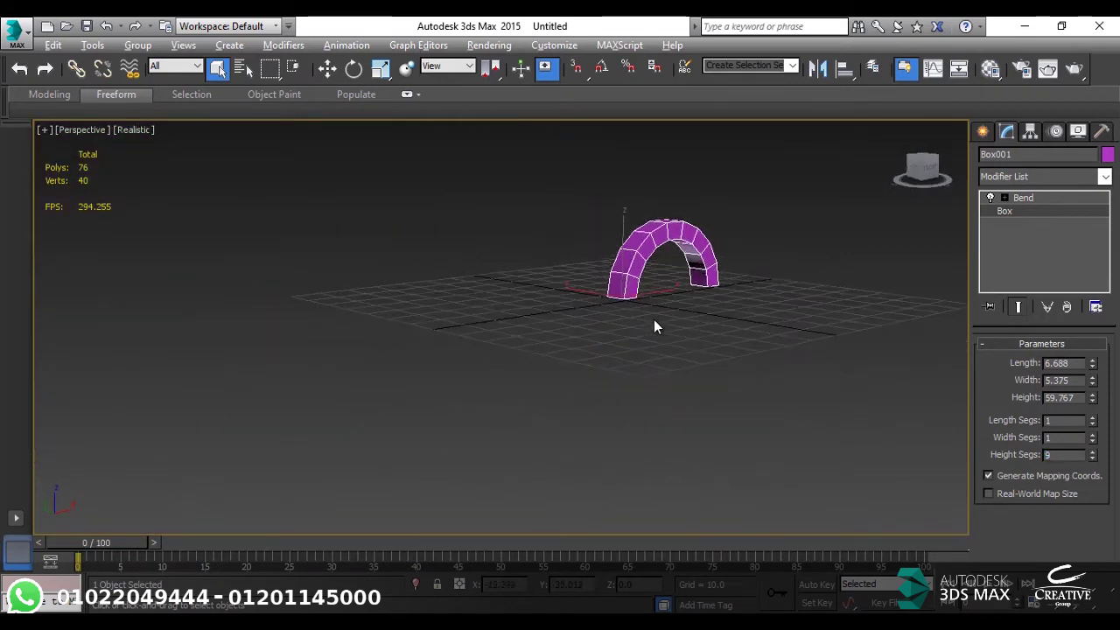
scroll(654, 321, up, 5)
alt+middle_drag(692, 265, 578, 274)
scroll(582, 276, down, 8)
click(690, 342)
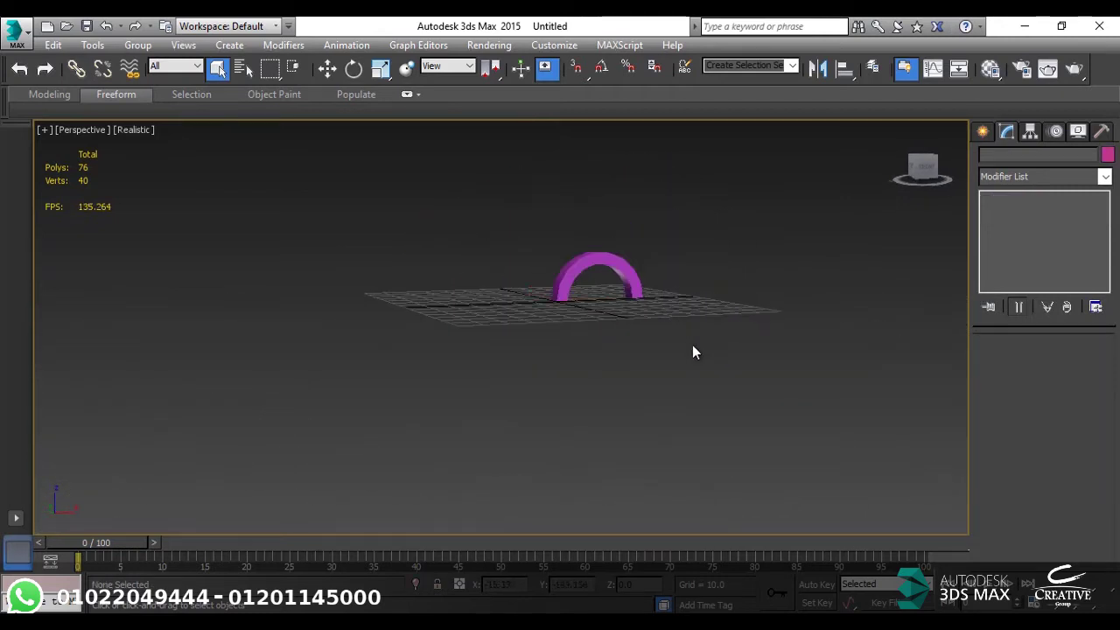
click(613, 298)
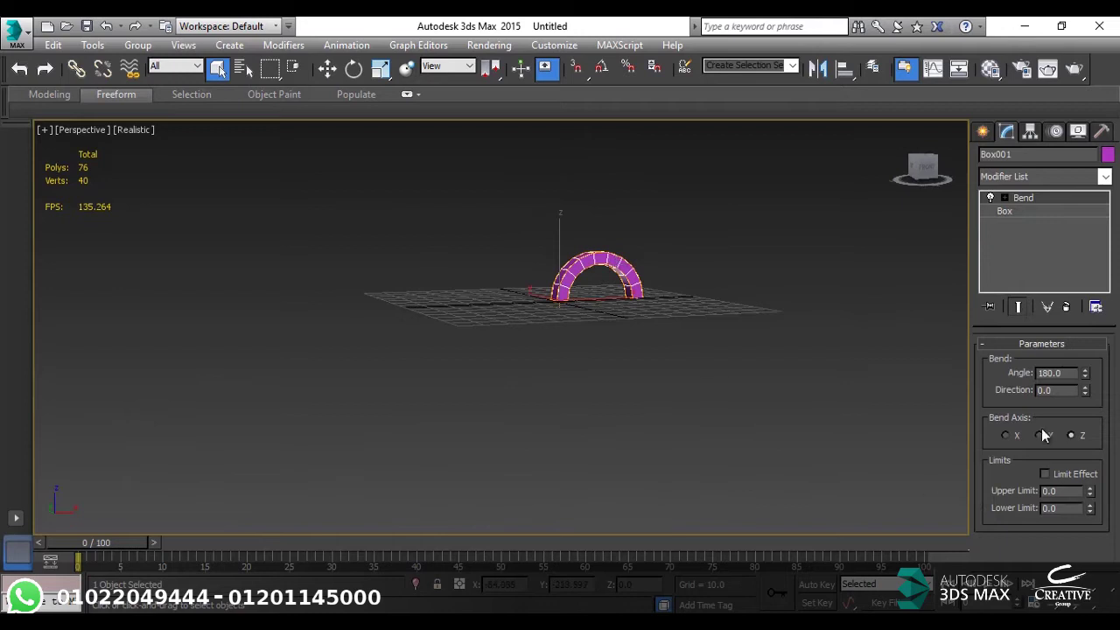
click(1039, 210)
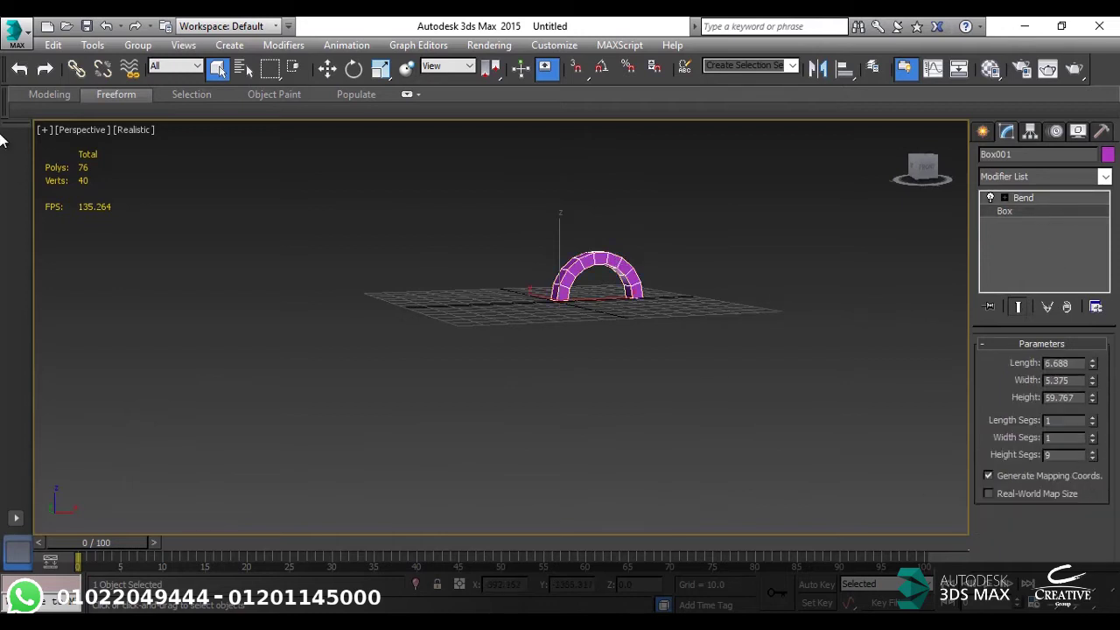
scroll(562, 230, up, 6)
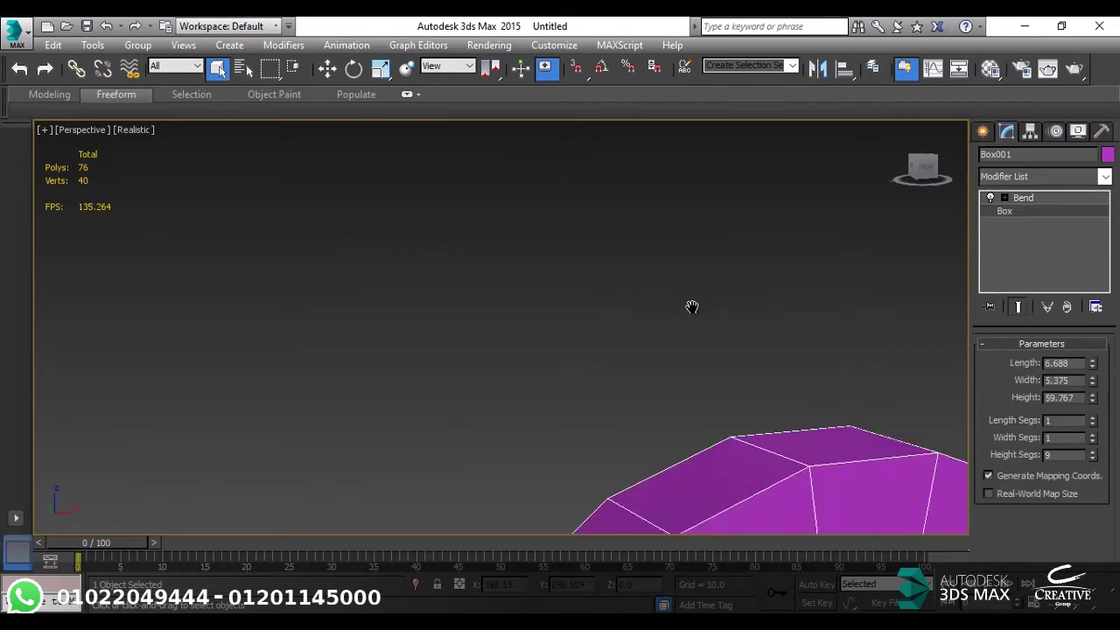
scroll(691, 306, down, 3)
- Straighten the box by resetting the Bend modifier's angle to 0
click(1023, 198)
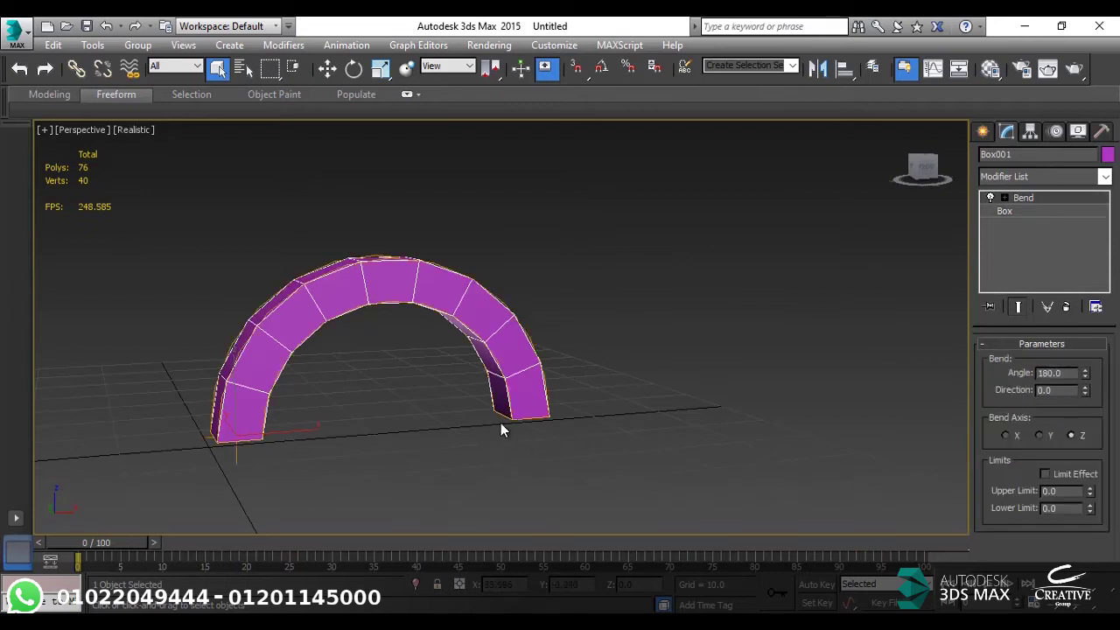
alt+middle_drag(348, 315, 308, 370)
right_click(1086, 376)
scroll(325, 368, down, 5)
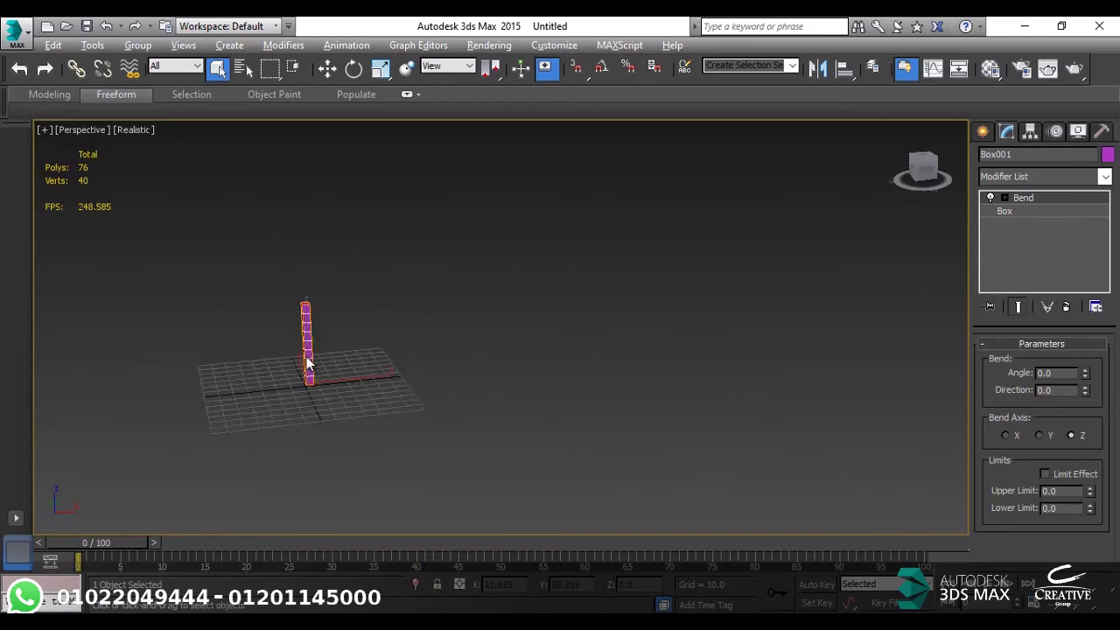
scroll(291, 345, up, 8)
scroll(292, 346, down, 6)
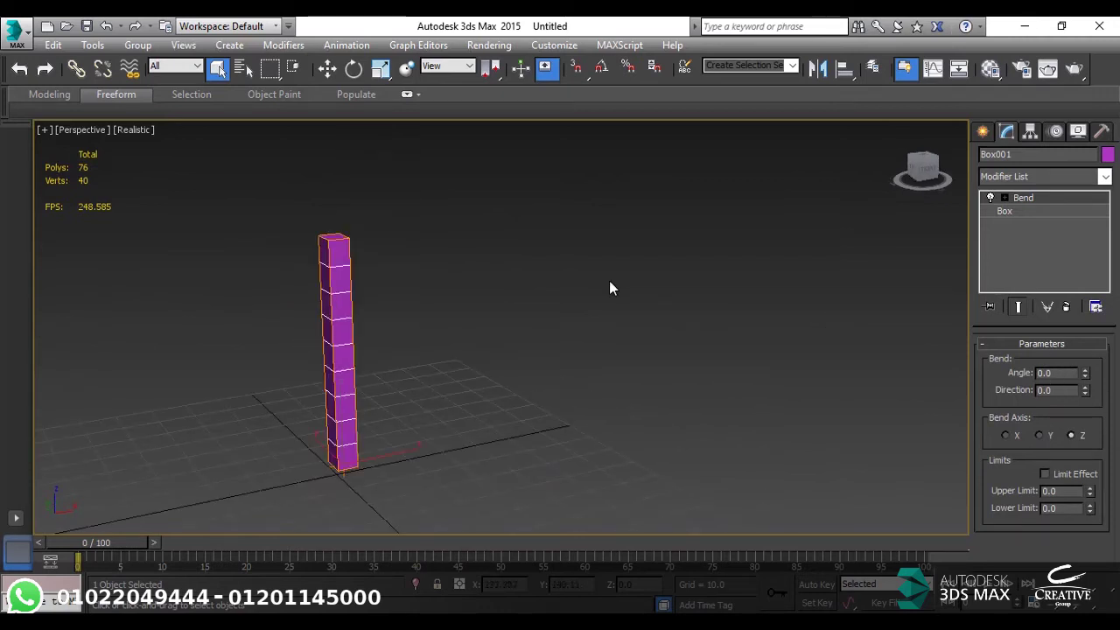
- Set the Bend angle to 90, and raise it to 180 to compare a quarter bend with a half bend
double_click(1072, 374)
text(90)
key(Return)
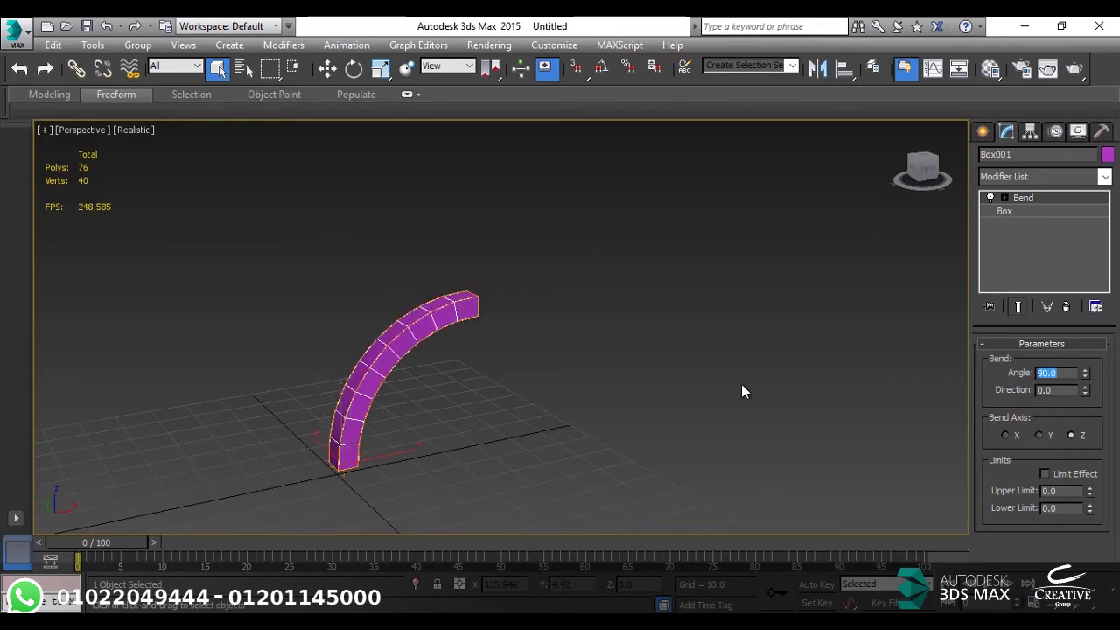
text(180)
key(Return)
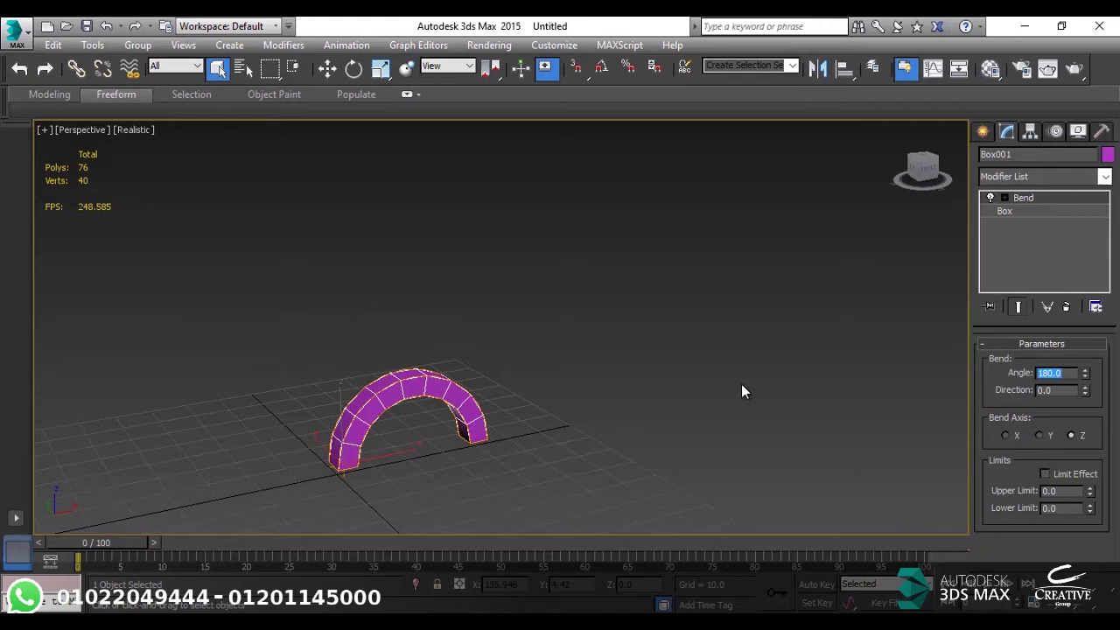
- Decrease the Bend angle to 90 and view the quarter bend from different angles
drag(1085, 378, 1084, 420)
double_click(1072, 374)
text(90)
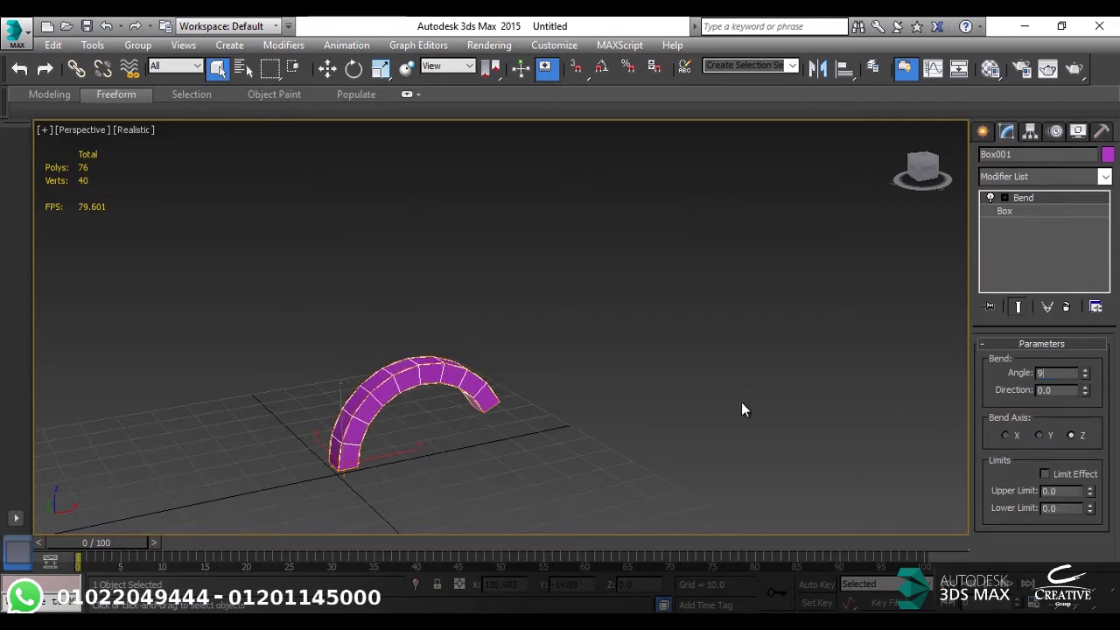
key(Return)
alt+middle_drag(743, 419, 392, 251)
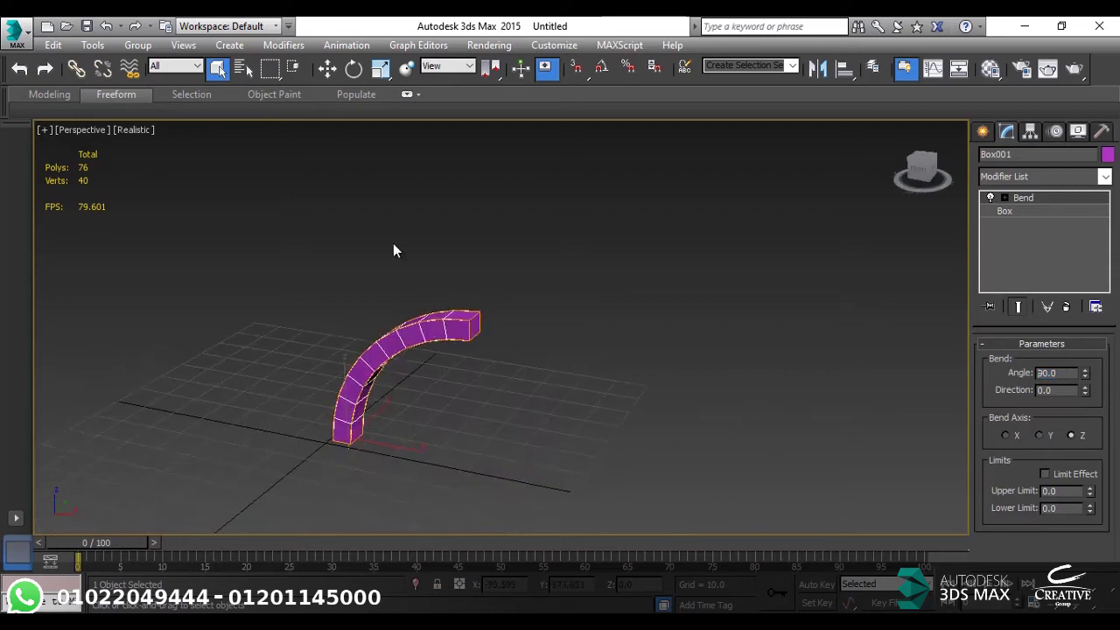
alt+middle_drag(494, 195, 501, 288)
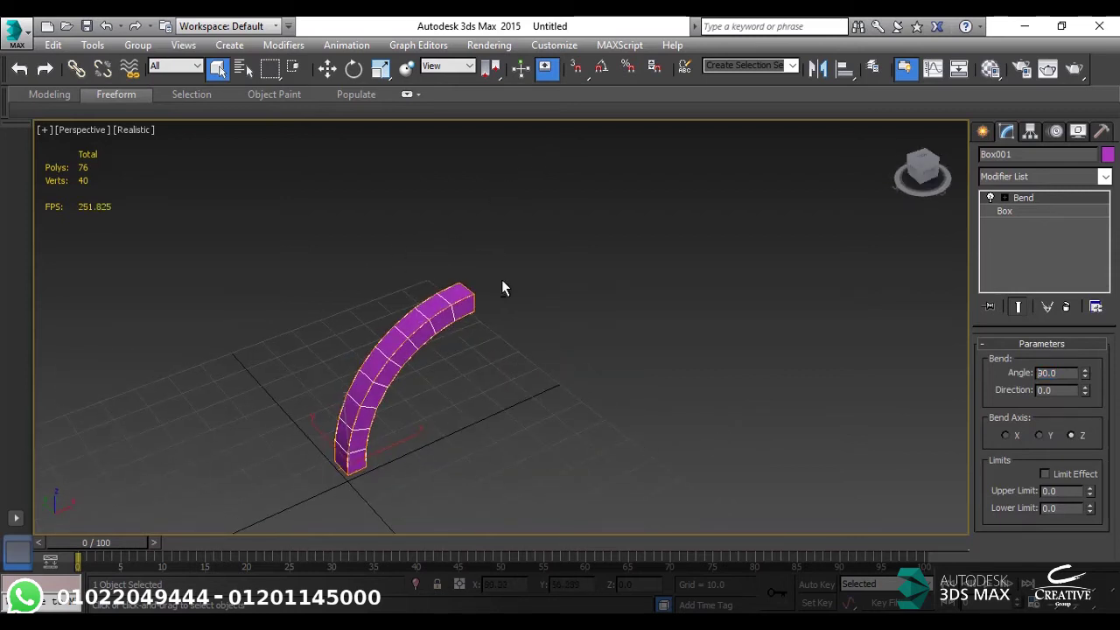
- Set the Bend direction to -93 and view the bent box squarely from the side
drag(1085, 391, 963, 543)
alt+middle_drag(623, 610, 469, 605)
middle_drag(306, 442, 909, 289)
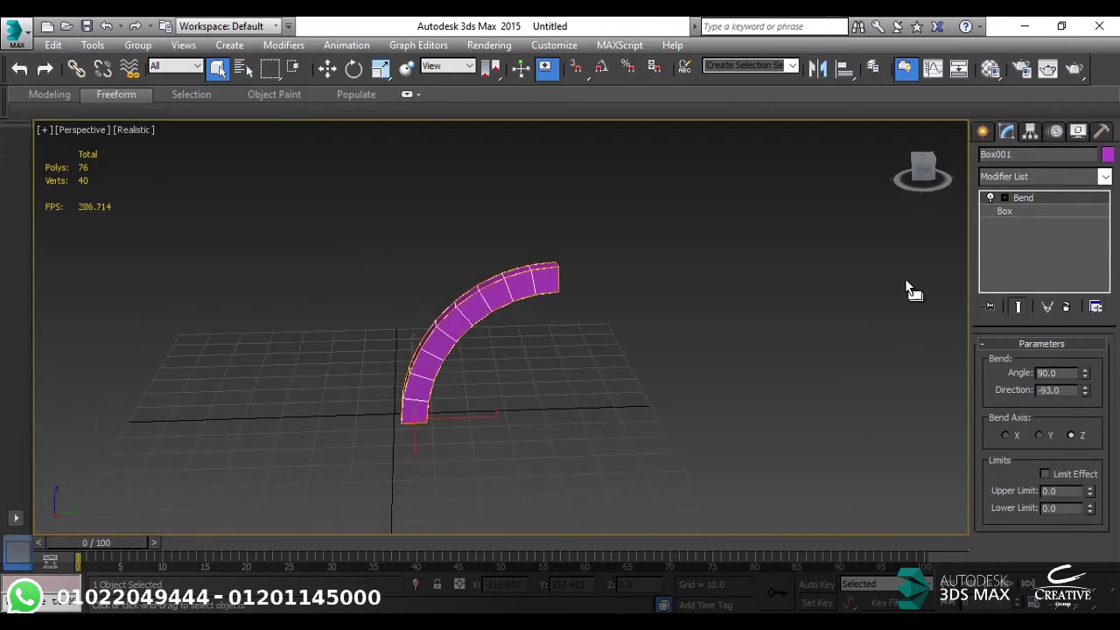
click(911, 179)
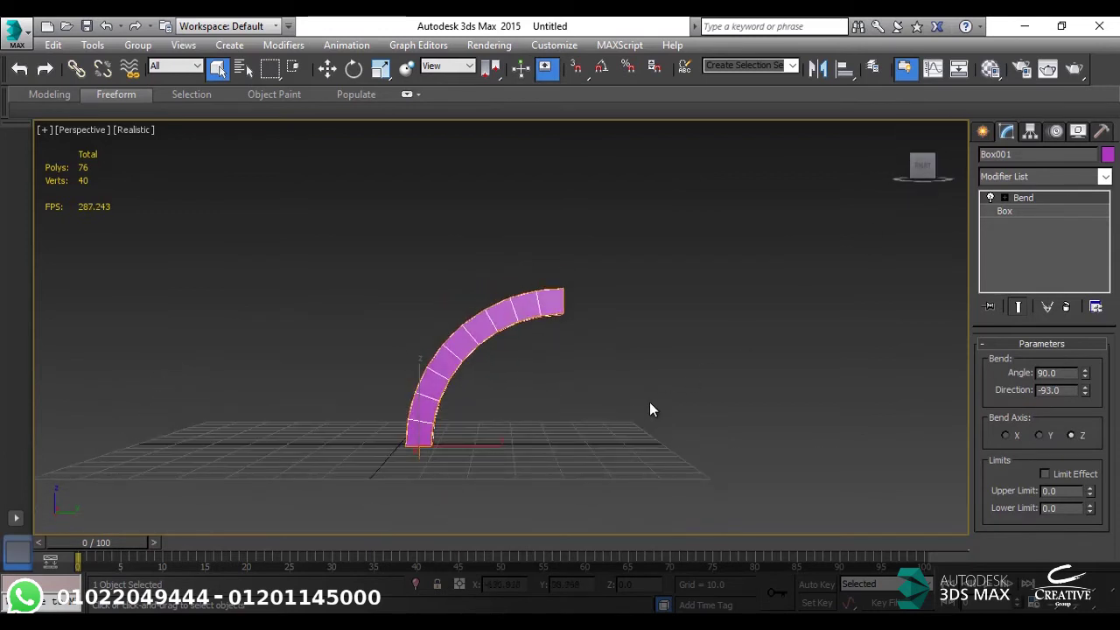
- Check the coffee table reference in Photos, and set the Bend angle to 180 back in 3ds Max
key(alt+Tab)
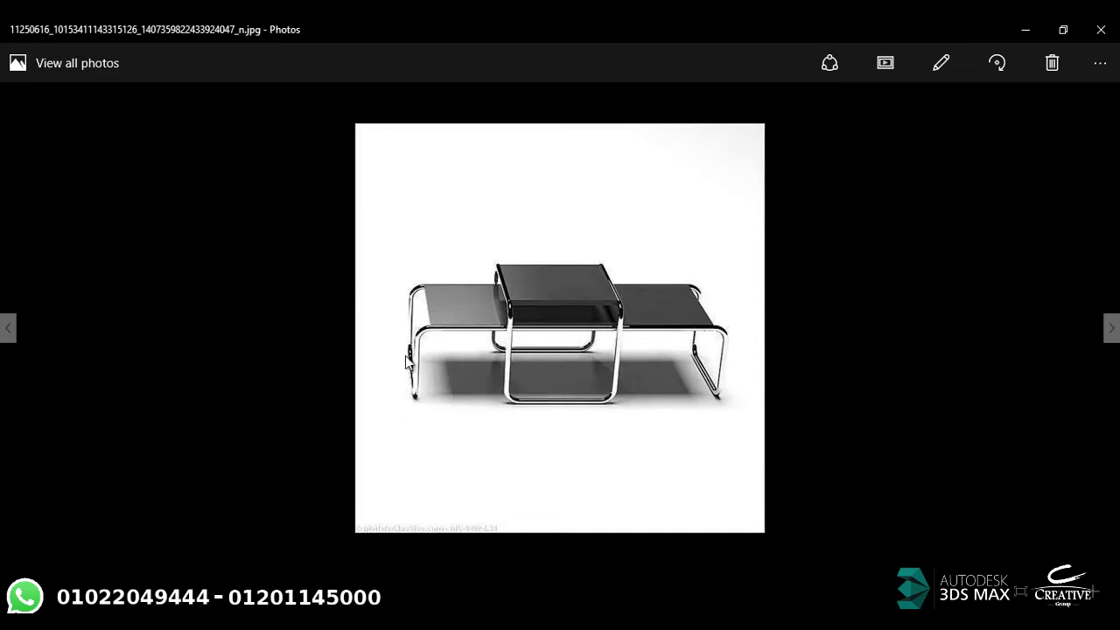
key(alt+Tab)
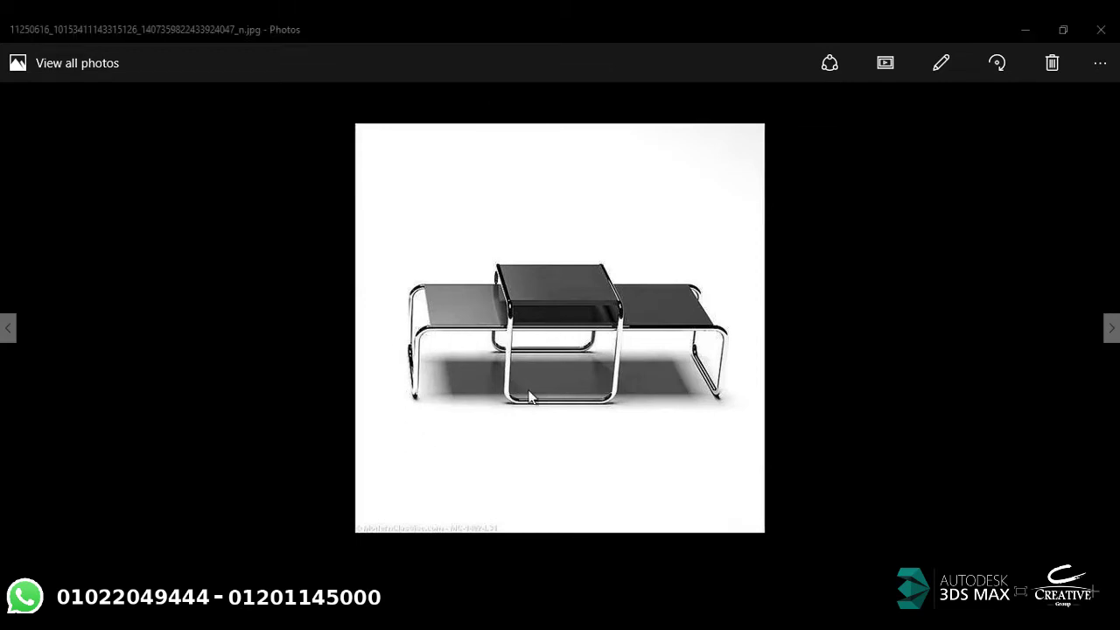
double_click(1058, 372)
text(180)
key(Return)
- Study the bent tubular corners of the coffee table in Photos and return to 3ds Max
key(alt+Tab)
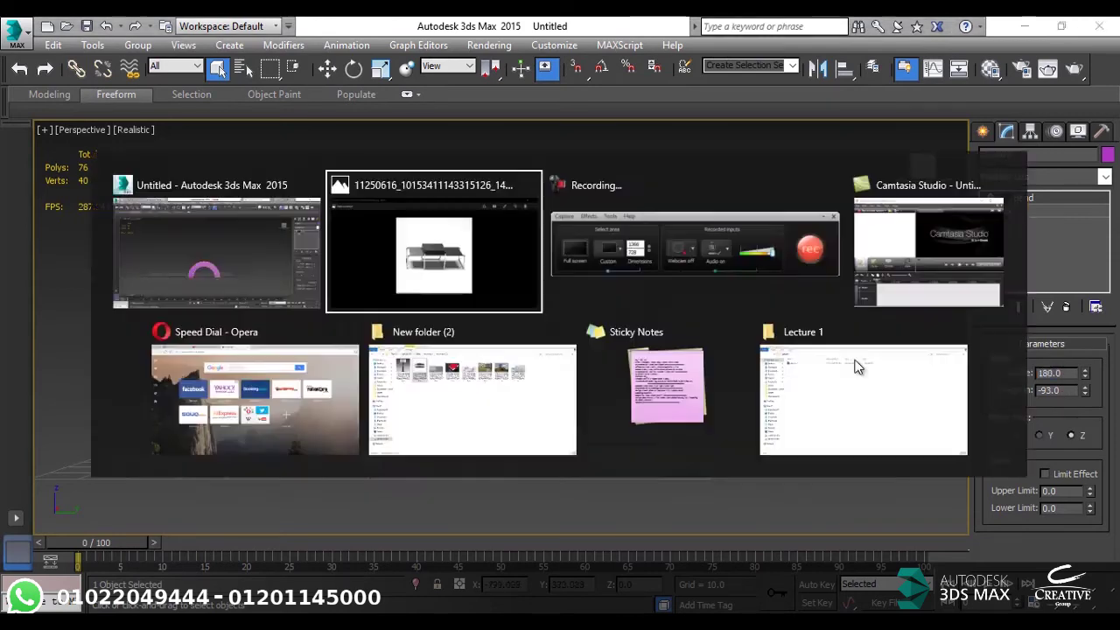
key(Right)
key(Left)
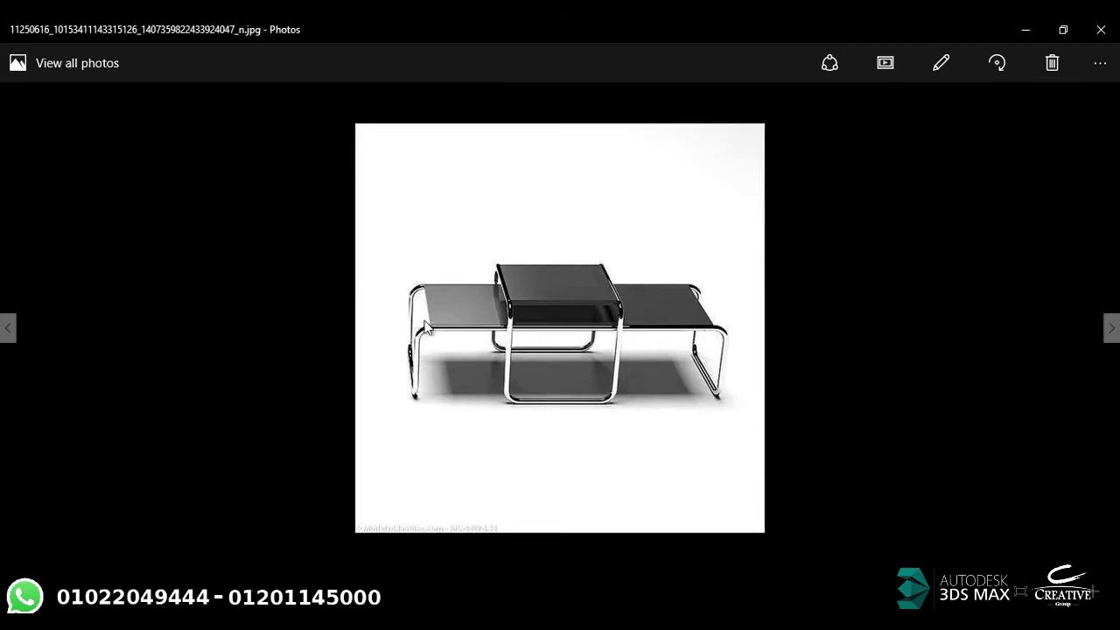
key(alt+Tab)
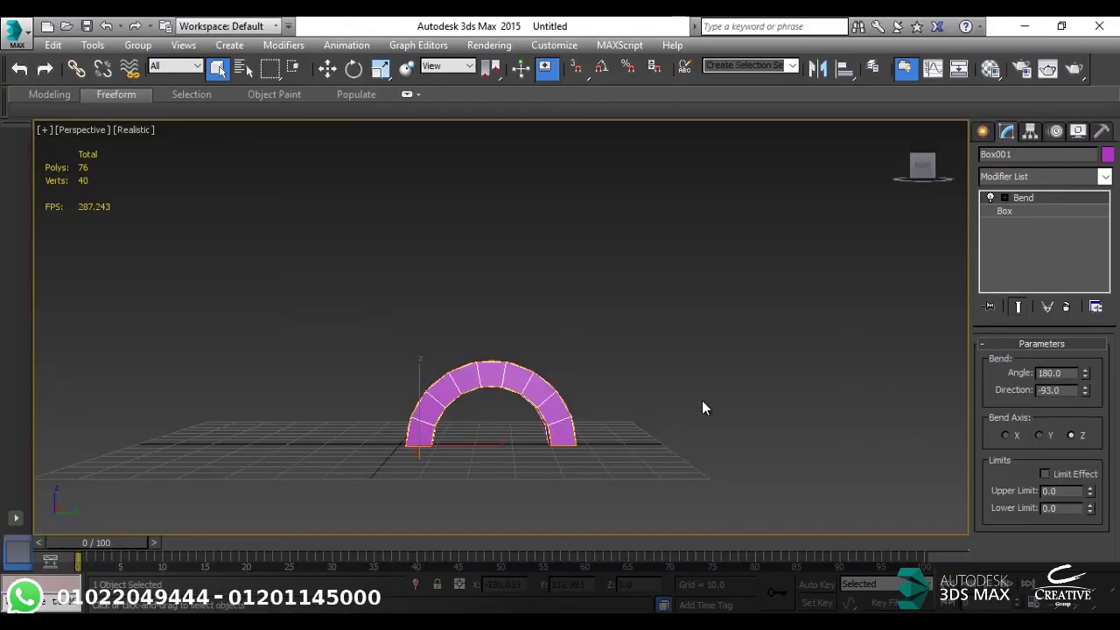
- Copy the arch about 94 units along the X axis in the Top view
scroll(475, 368, down, 10)
click(550, 385)
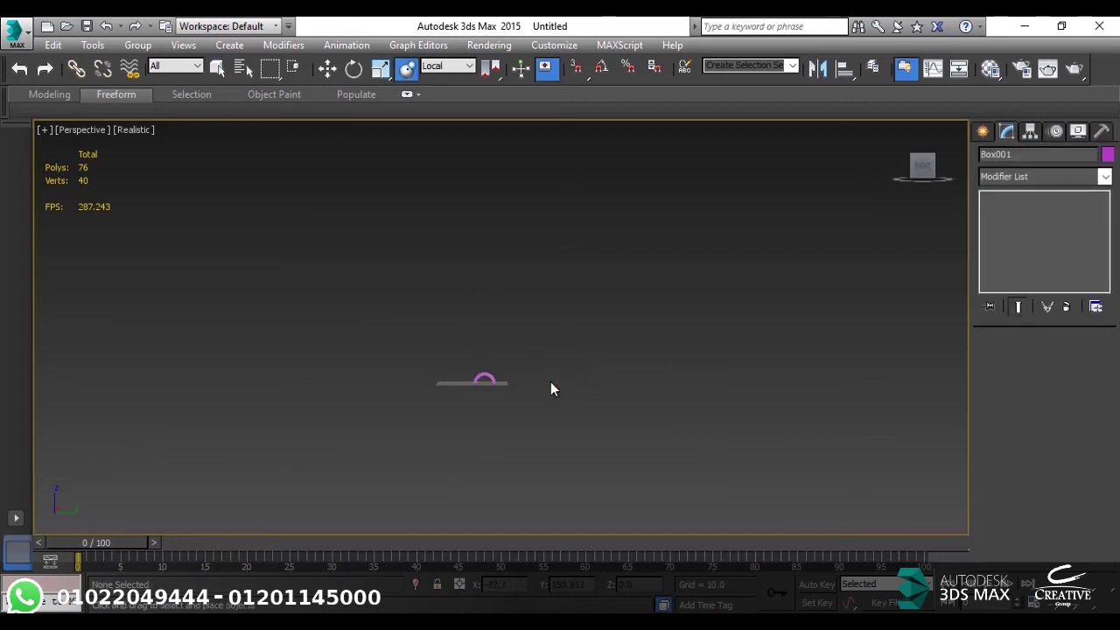
key(t)
drag(519, 303, 429, 346)
key(w)
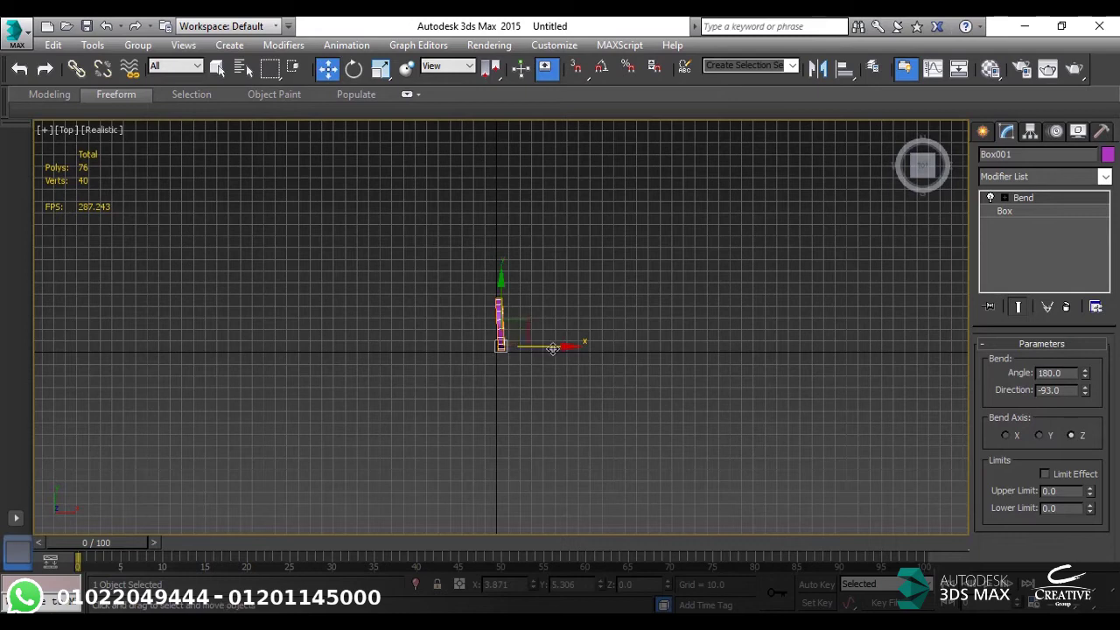
shift+drag(549, 347, 727, 347)
click(580, 394)
- Reset the copy's Bend direction and angle to 0, and switch to Photos to consult the coffee table reference
alt+middle_drag(580, 393, 562, 332)
right_click(1084, 390)
right_click(1085, 372)
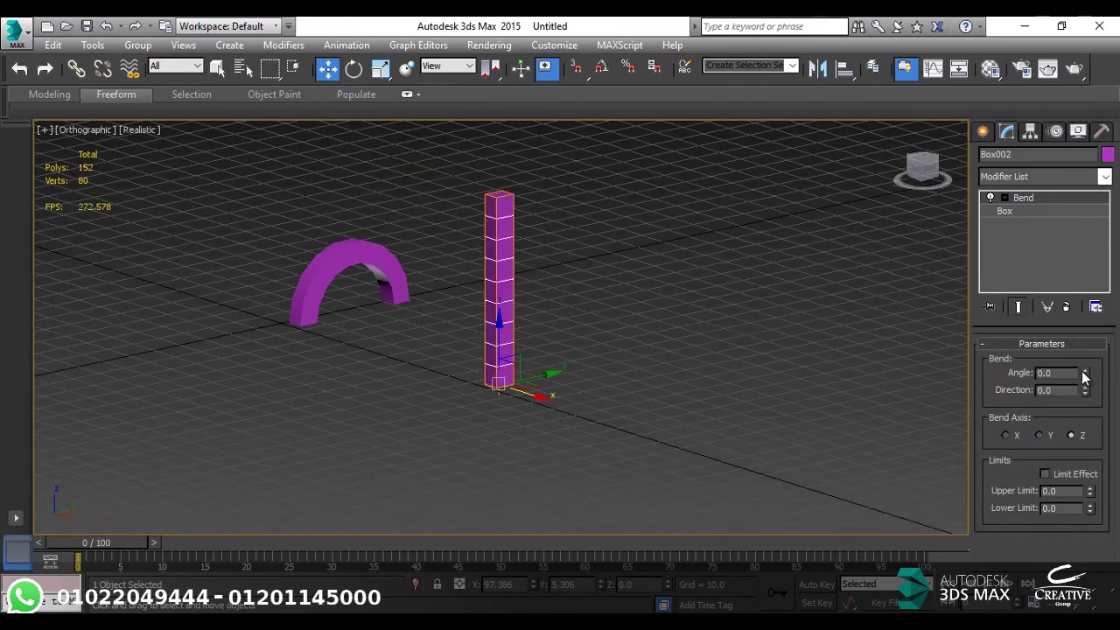
scroll(530, 336, up, 5)
scroll(531, 331, down, 4)
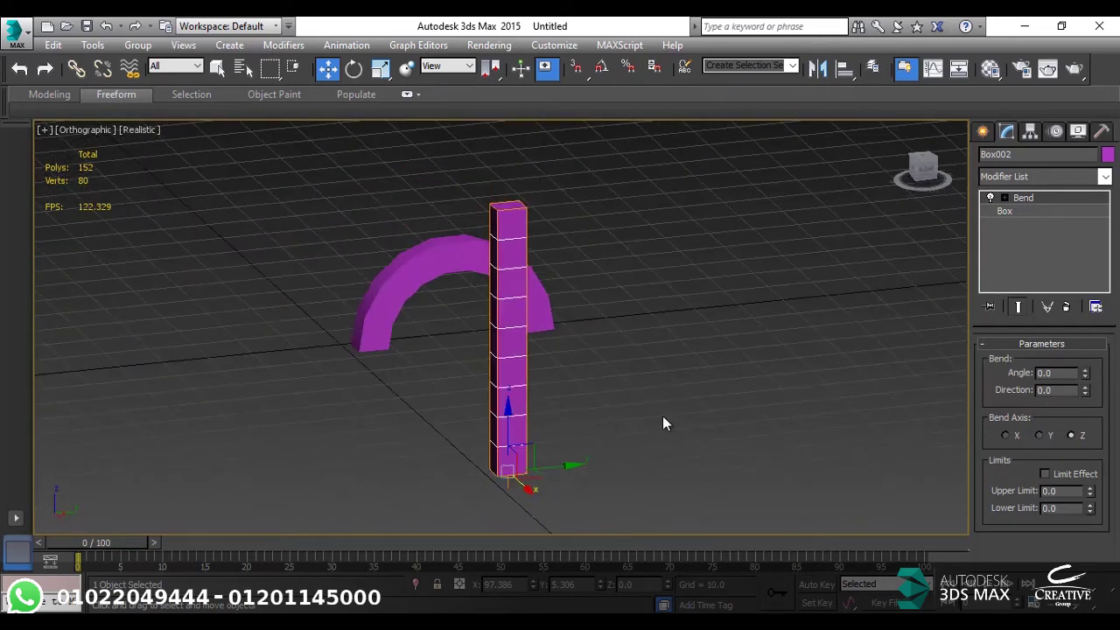
key(alt+Tab)
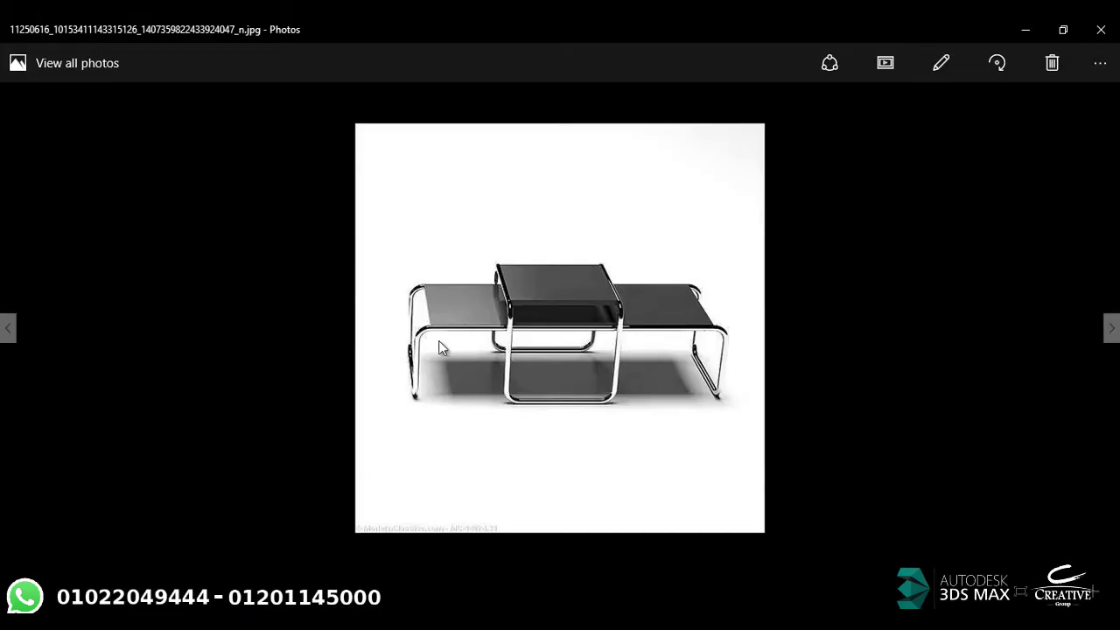
- Return to 3ds Max and set the copied box's Bend angle to 90
key(alt+Tab)
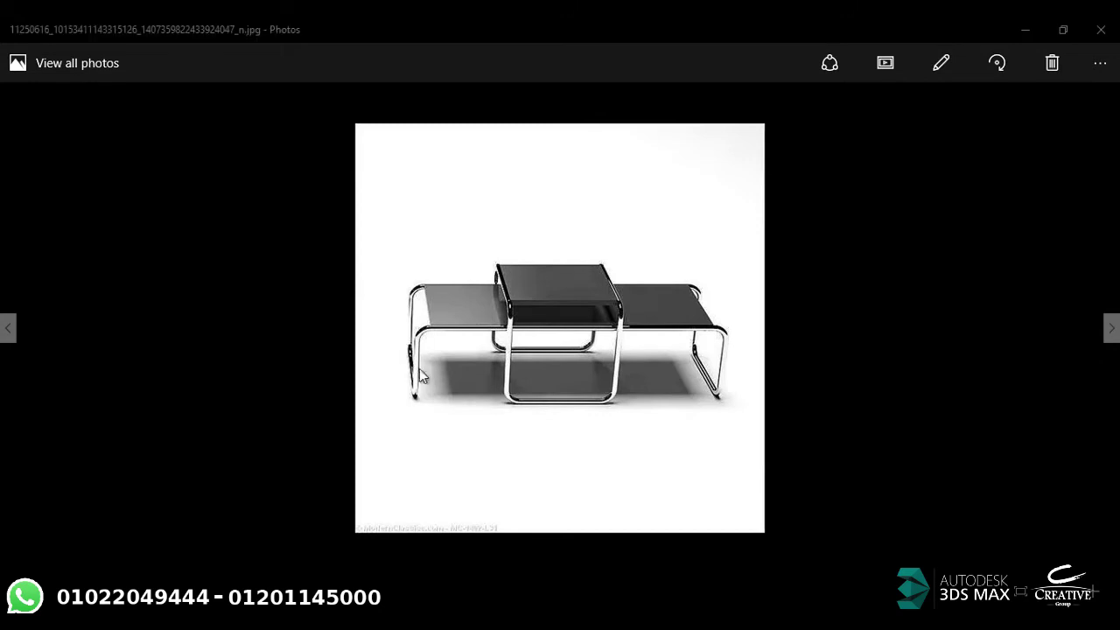
click(1055, 373)
text(90)
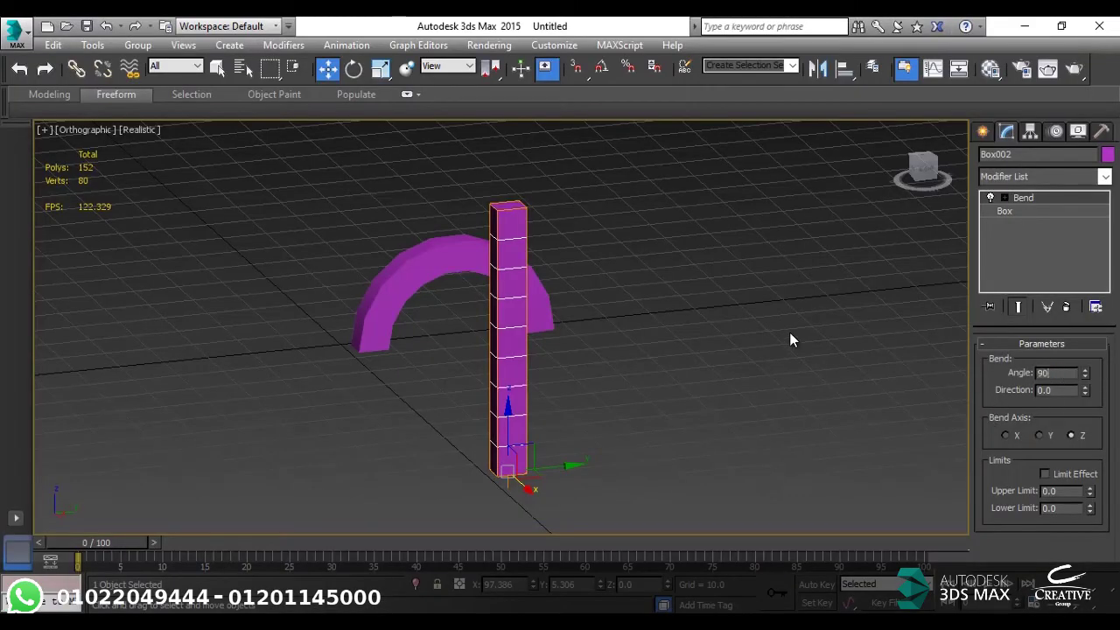
key(Return)
alt+middle_drag(789, 333, 730, 310)
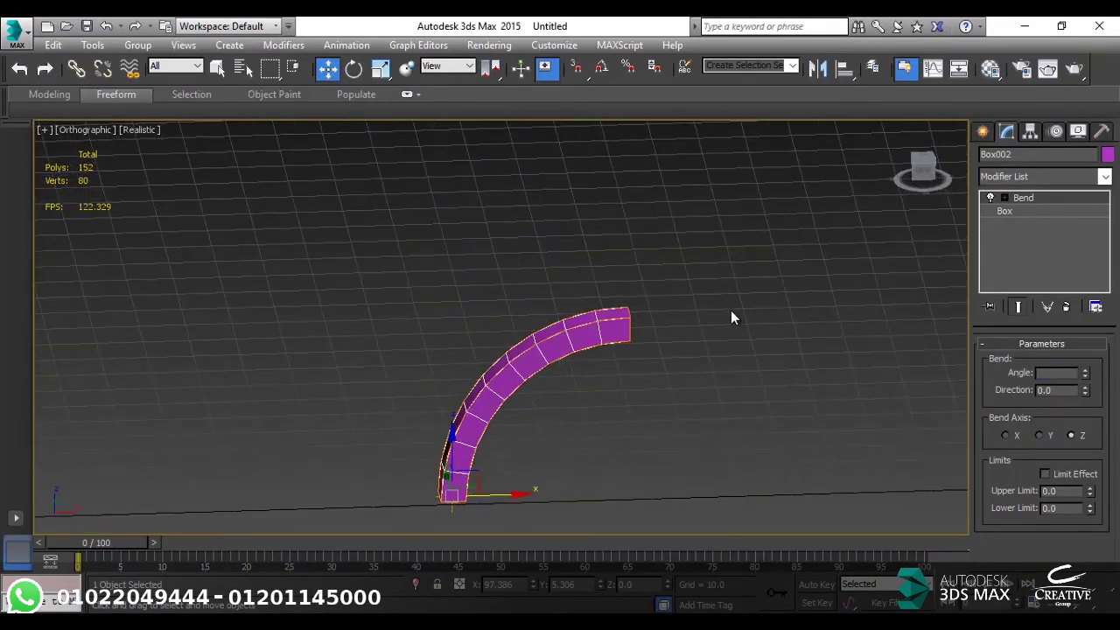
- Compare the quarter-circle bend with the coffee table's tubular corners in Photos and return to 3ds Max
key(alt+Tab)
key(alt+Tab)
middle_drag(548, 392, 542, 260)
key(alt+Tab)
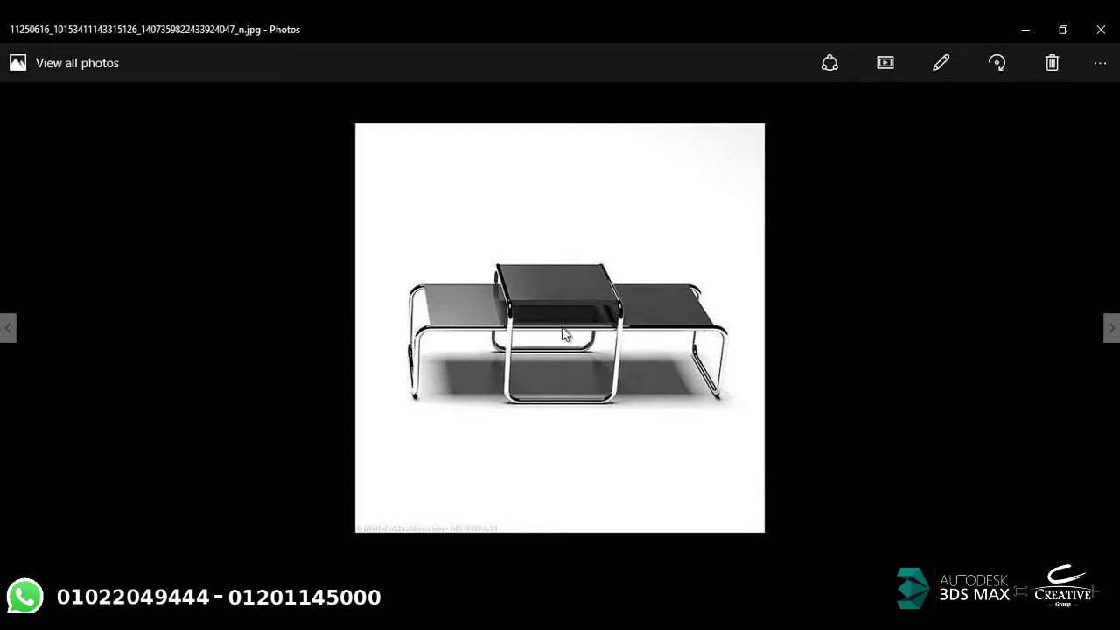
key(alt+Tab)
- Delete the original arch and copy the 90-degree bent box about 74 units in the negative X direction
alt+middle_drag(742, 390, 367, 463)
click(271, 389)
key(Delete)
click(582, 429)
shift+drag(582, 431, 336, 431)
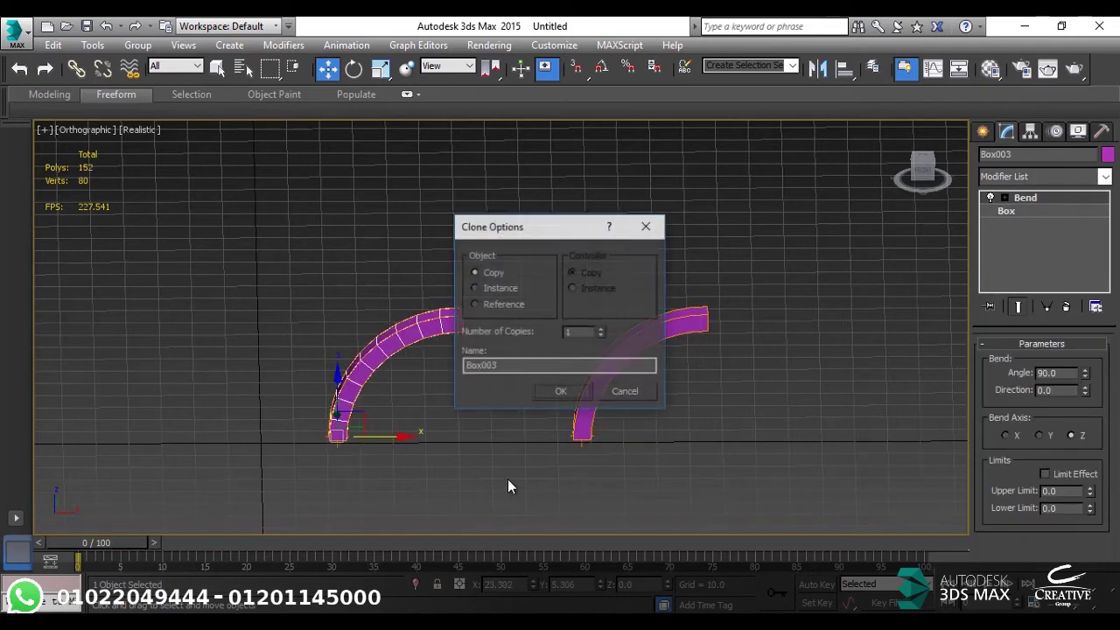
key(Return)
- Select the bent box farther along X, check the table reference in Photos, and reset its Bend angle to 0 in 3ds Max
mouse_move(753, 342)
mouse_down()
mouse_move(620, 390)
mouse_move(613, 443)
mouse_up()
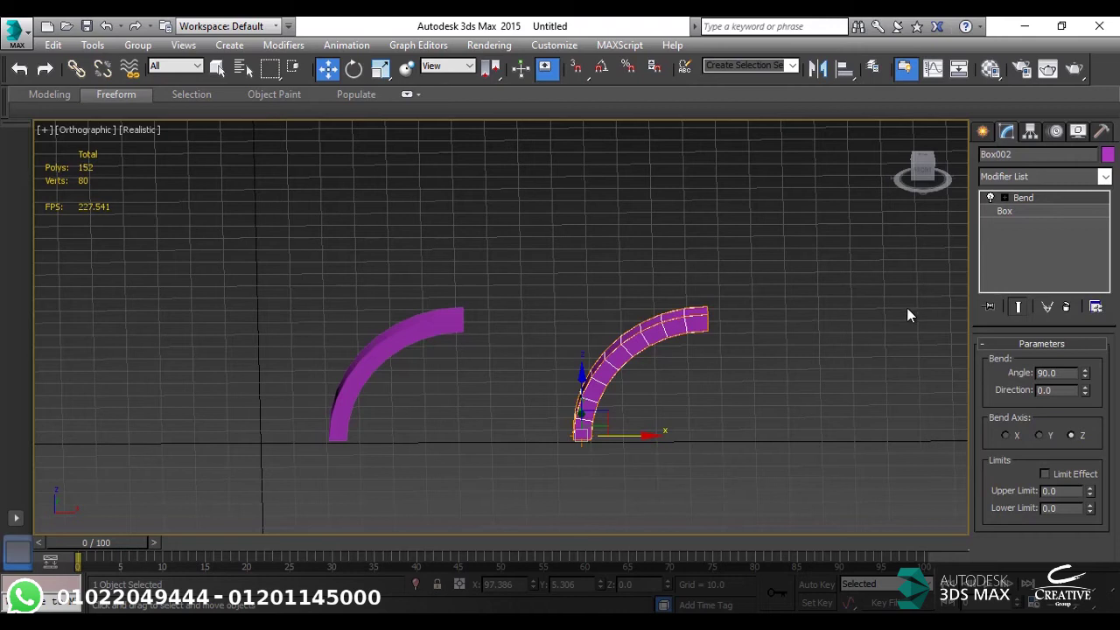
key(alt+Tab)
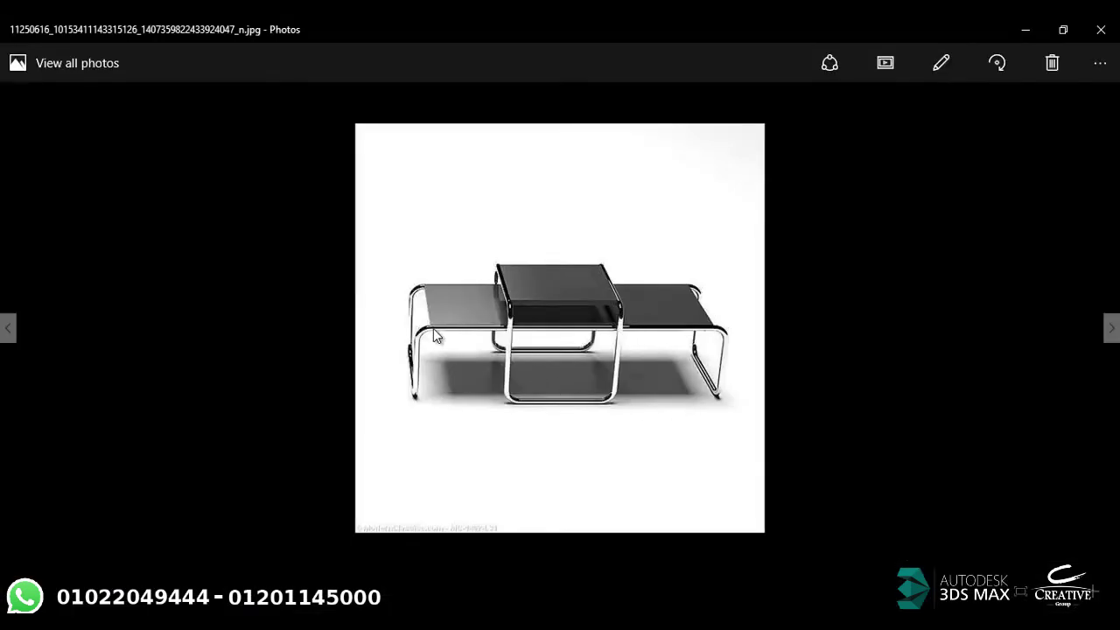
key(alt+Tab)
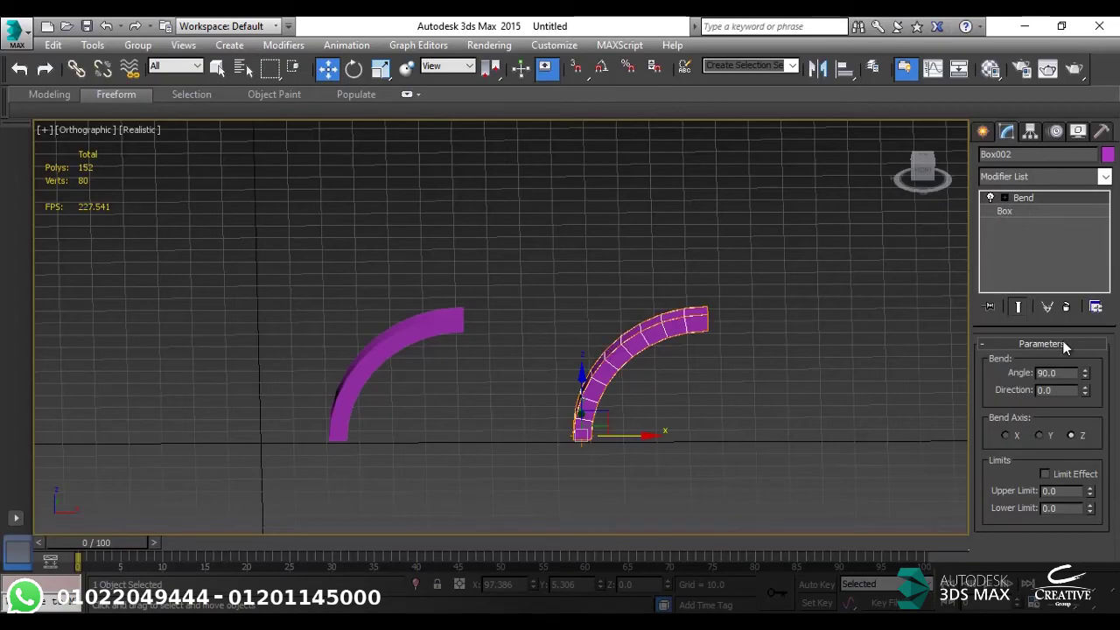
double_click(1054, 373)
text(0)
key(Return)
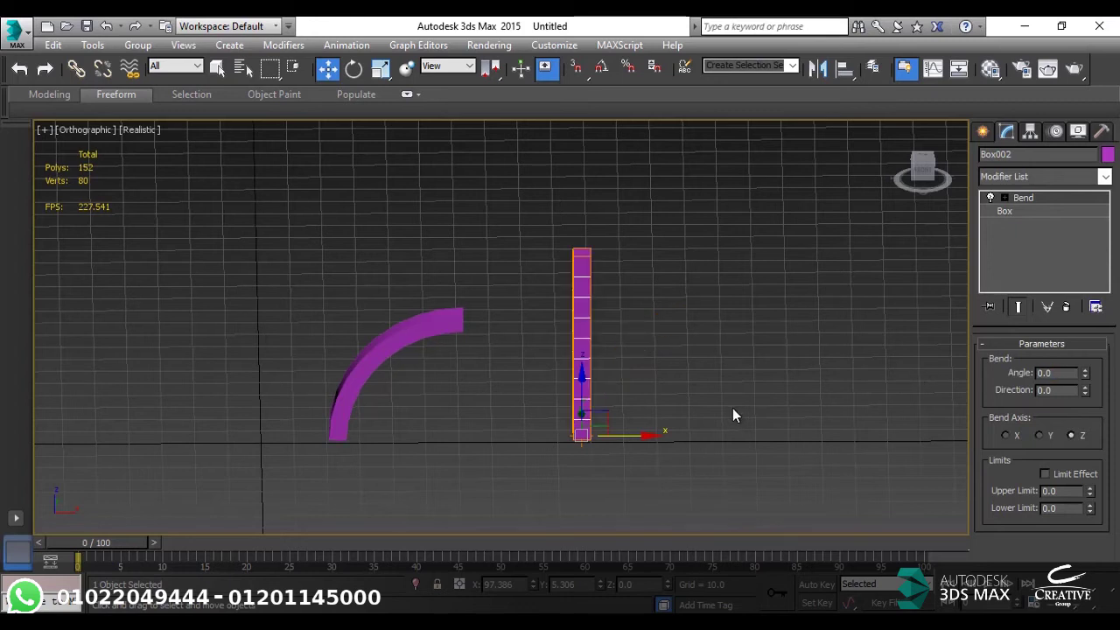
- Show the straightened box in the Front view and activate its Bend modifier's Center sub-object
click(613, 401)
scroll(613, 402, up, 2)
click(569, 409)
click(924, 172)
click(665, 313)
drag(658, 312, 569, 355)
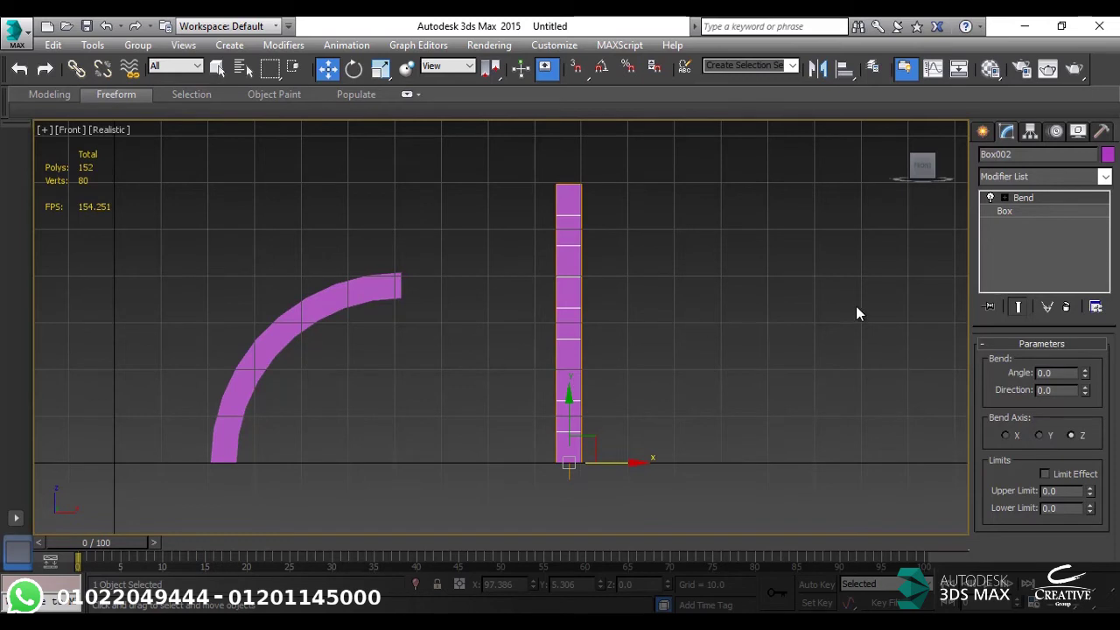
click(1004, 198)
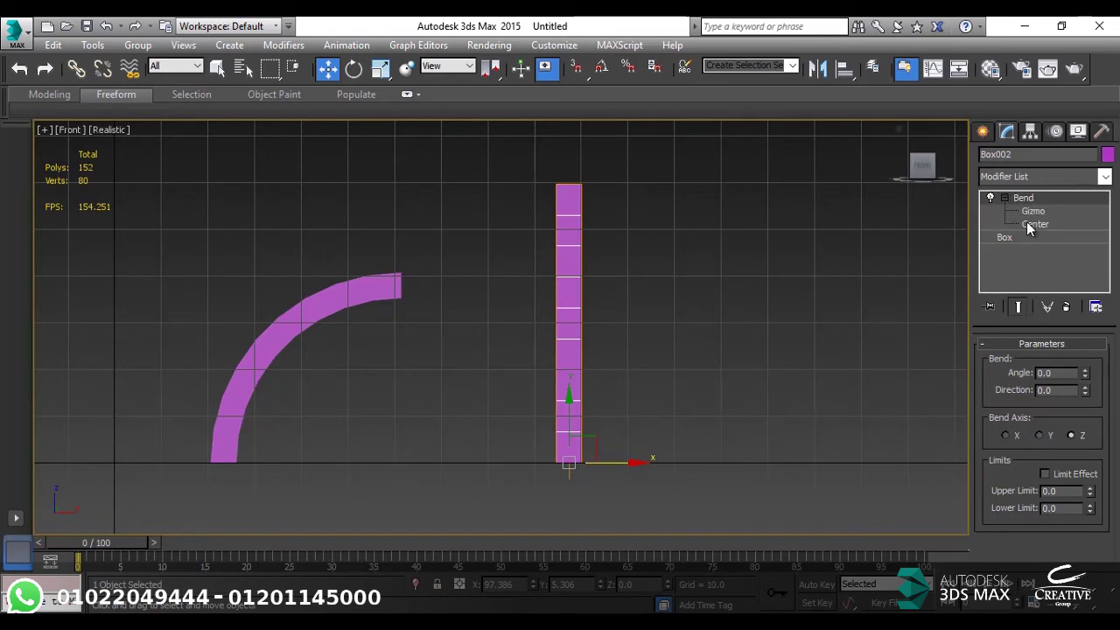
click(1003, 198)
click(1005, 198)
click(1028, 225)
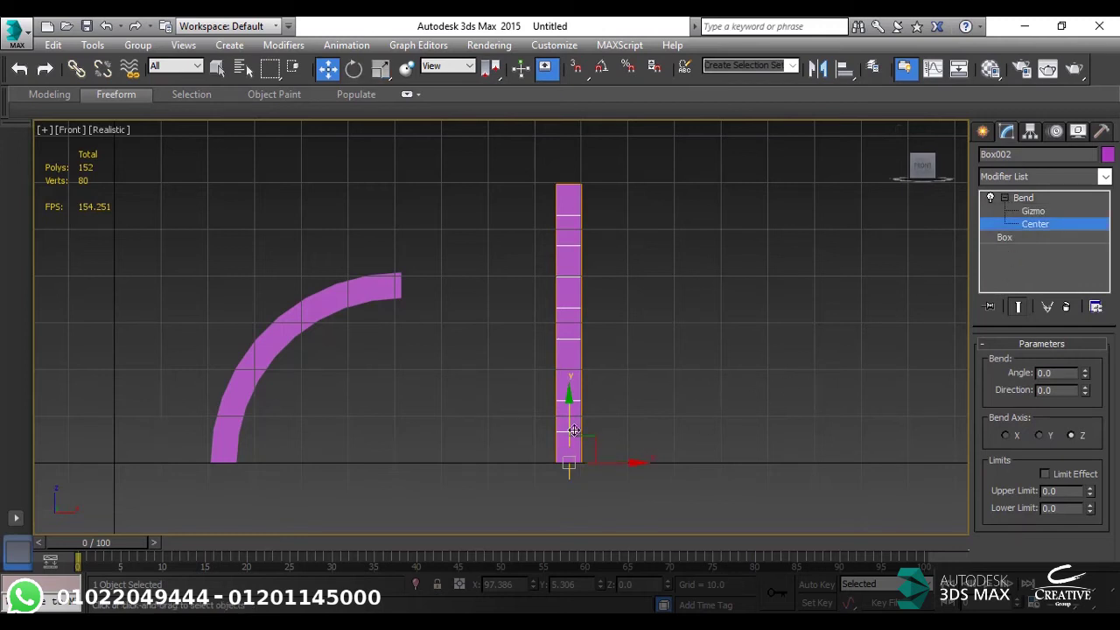
- Try moving the Bend center up along the straight box and undo the move
drag(568, 427, 560, 368)
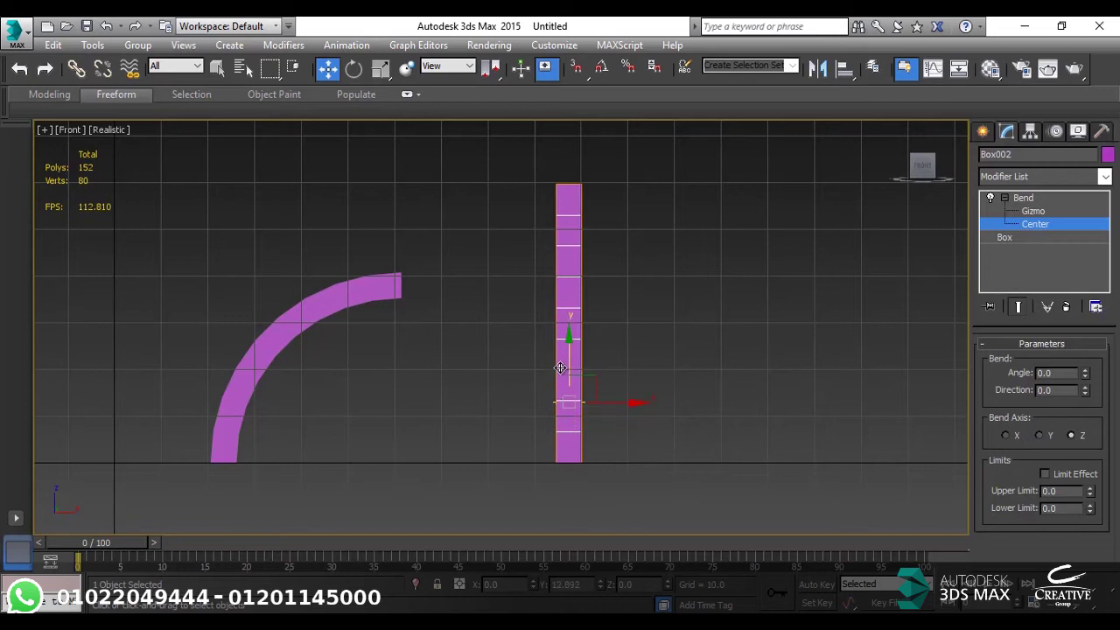
key(ctrl+z)
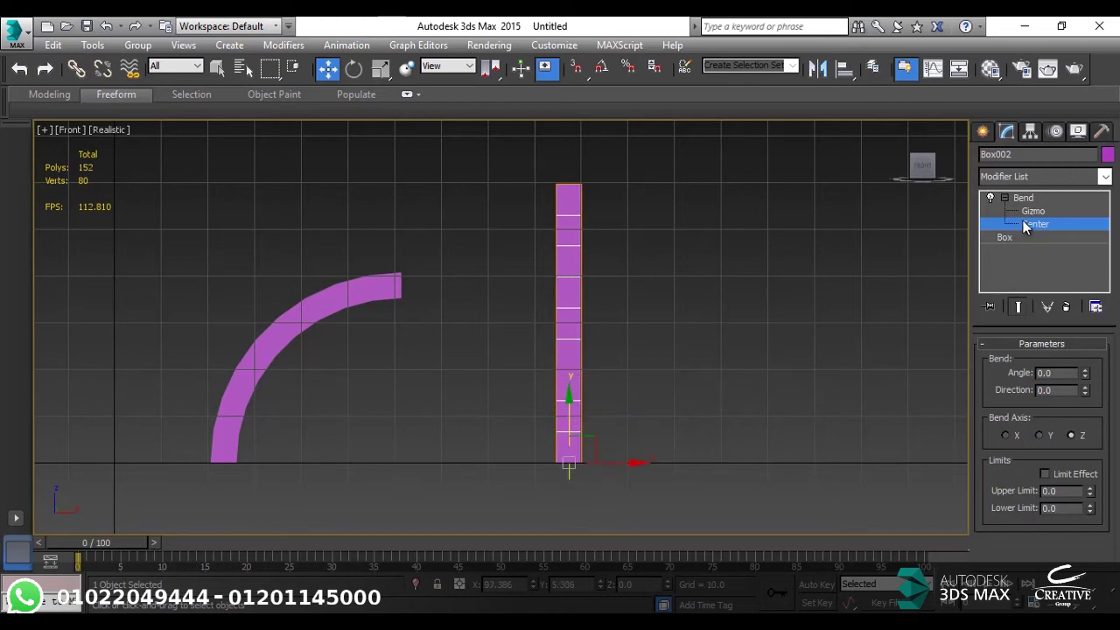
mouse_move(568, 463)
mouse_down()
mouse_move(565, 402)
mouse_move(570, 463)
mouse_up()
key(ctrl+z)
- Raise the Bend center about 20 units and enable Limit Effect with an upper limit of about 18.6
drag(567, 370, 570, 329)
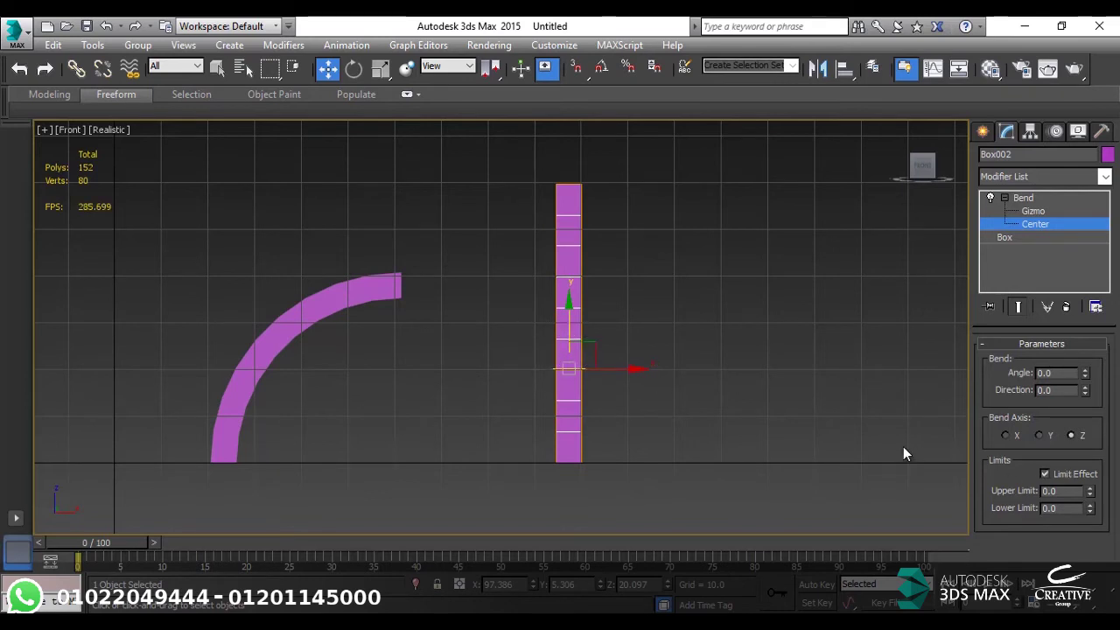
scroll(551, 341, up, 5)
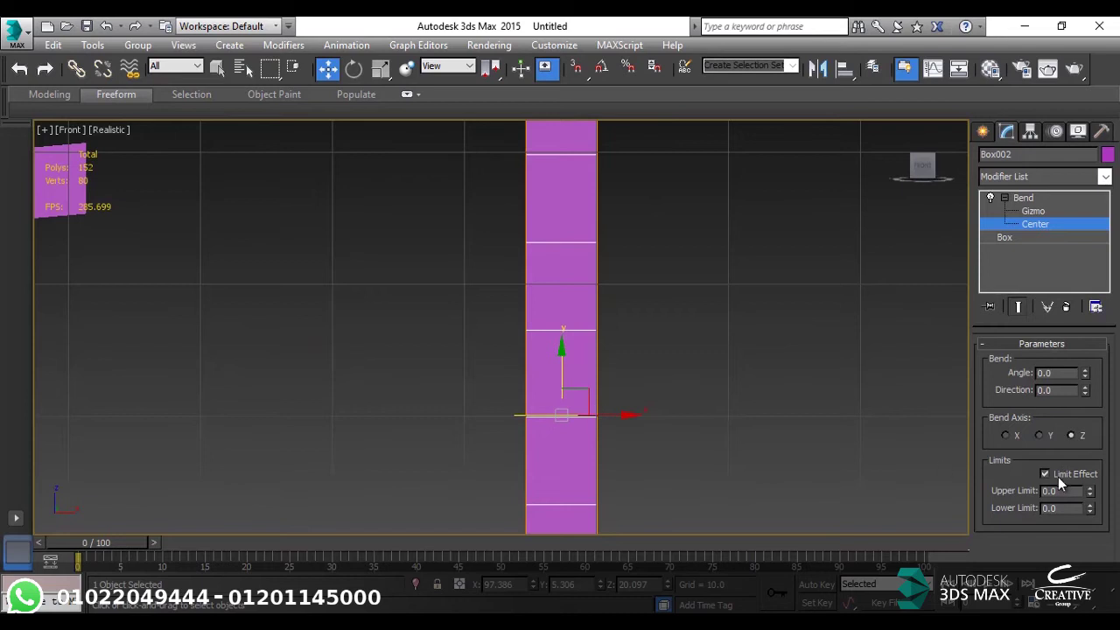
drag(1089, 494, 1068, 140)
drag(1091, 497, 1089, 262)
scroll(616, 411, down, 5)
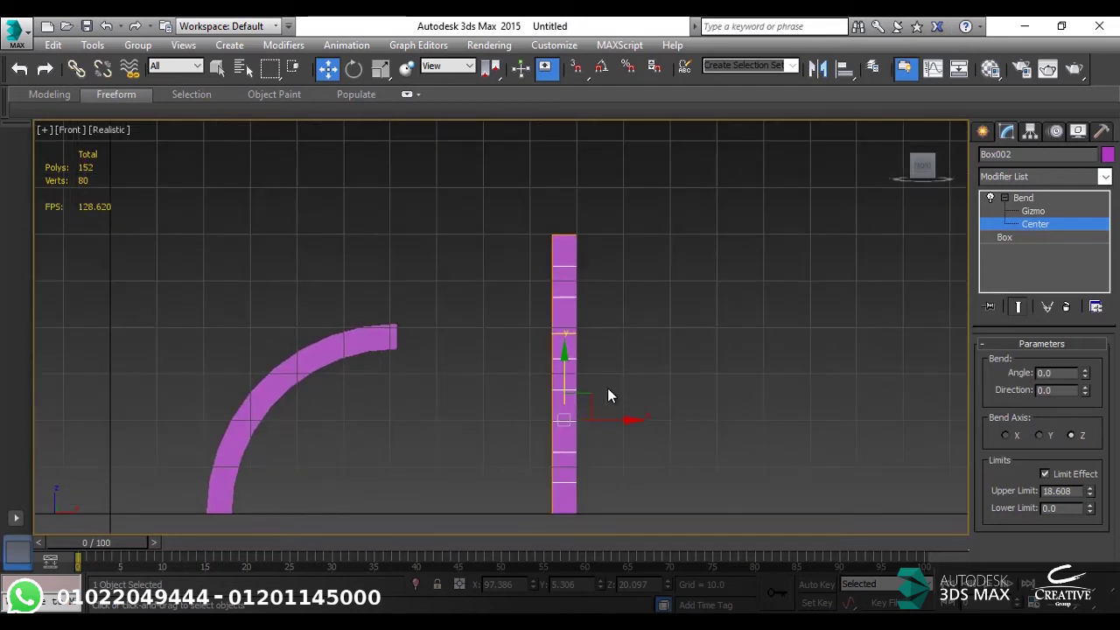
scroll(549, 420, up, 4)
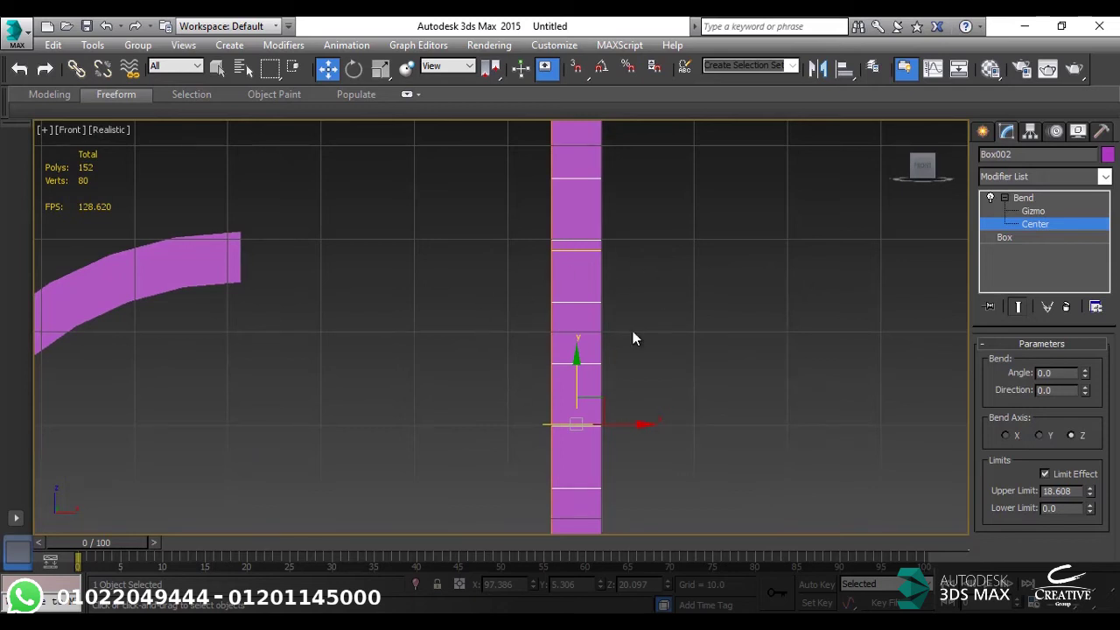
scroll(600, 368, down, 4)
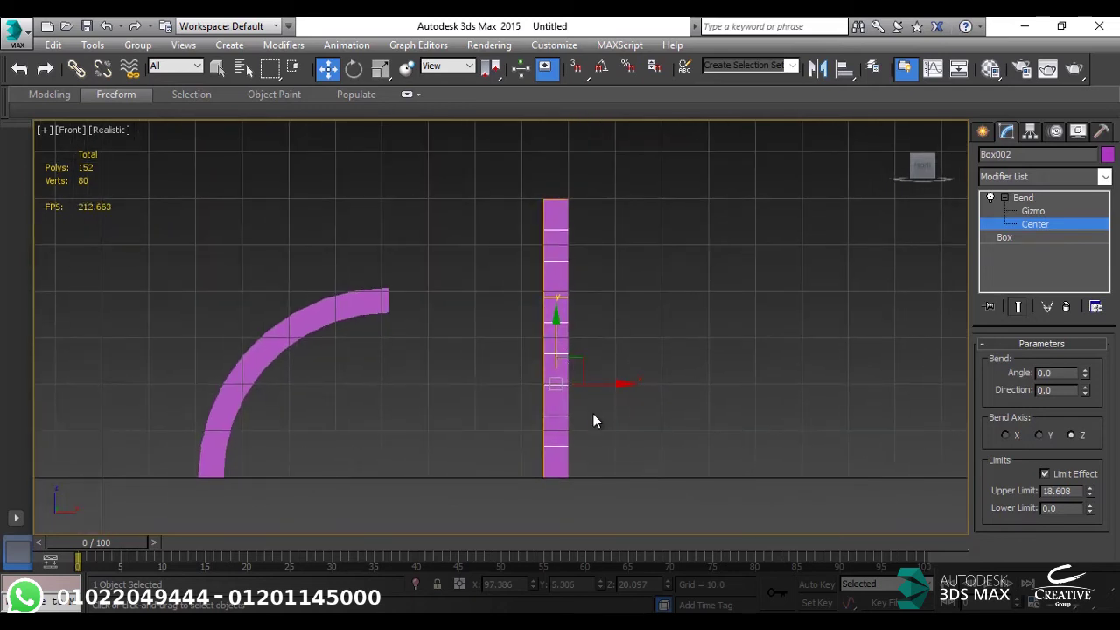
scroll(576, 395, up, 4)
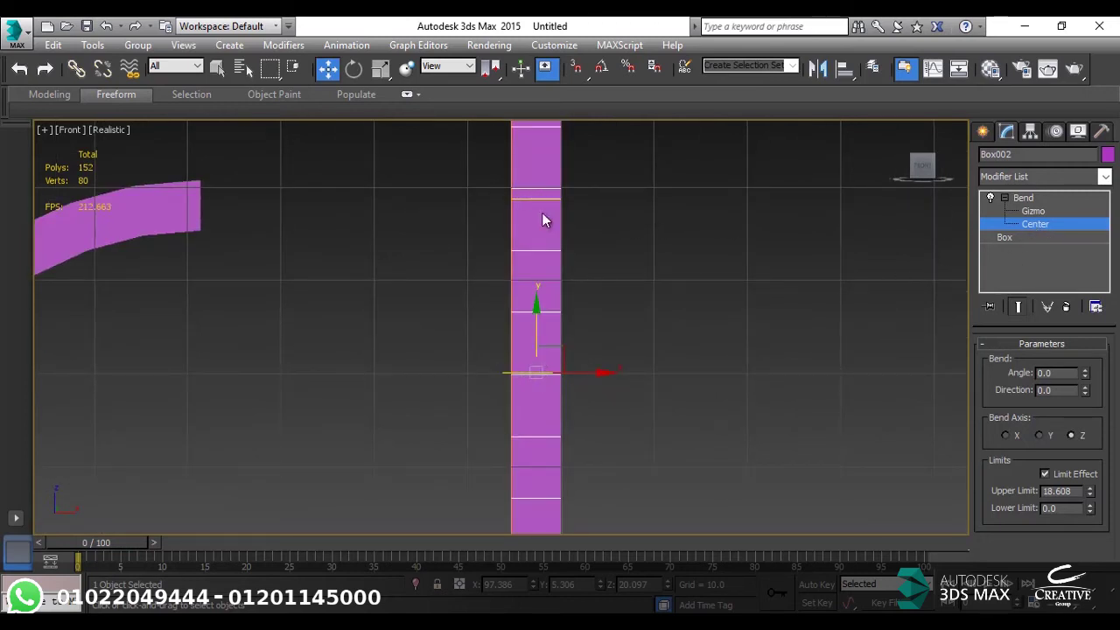
- Try a Bend upper limit of 20, settle on 15, and set the Bend angle to 90
drag(1076, 491, 890, 523)
text(20)
key(Return)
text(15)
key(Return)
scroll(557, 304, down, 3)
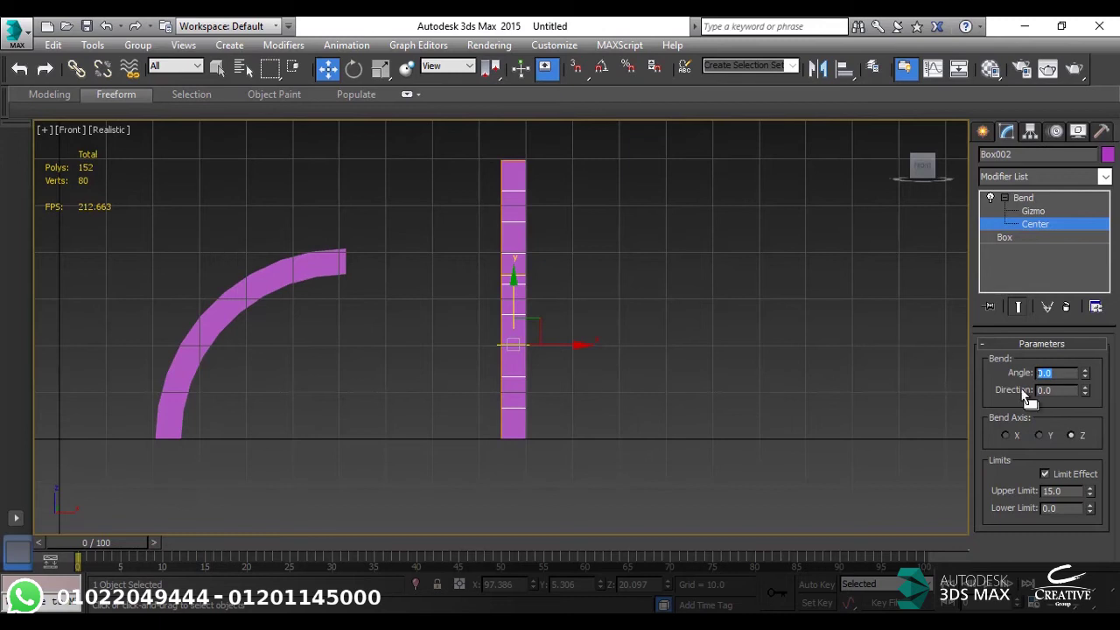
text(90)
key(Return)
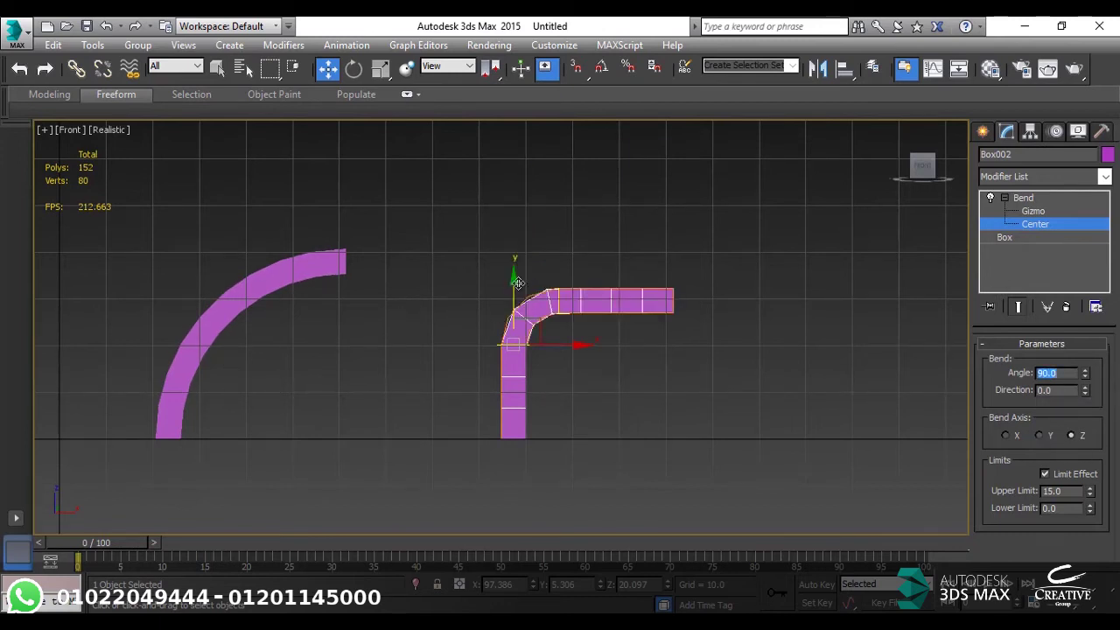
- Increase the bent box's height segments until its corner is smoothly rounded, and deselect the box
click(1032, 235)
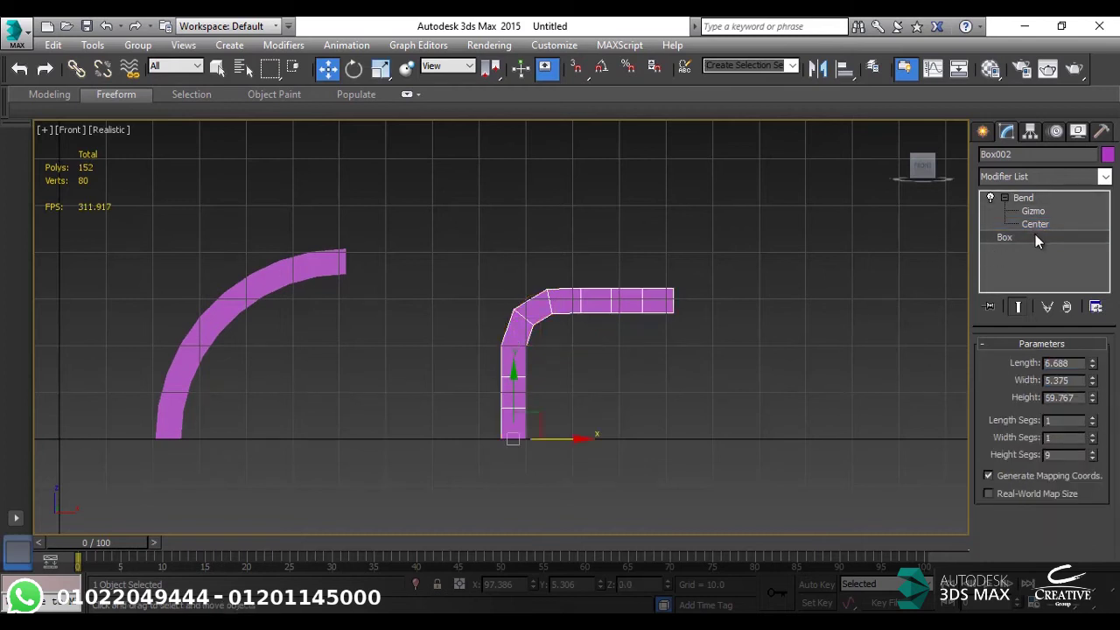
click(1090, 450)
drag(1091, 450, 1090, 424)
click(554, 387)
click(577, 305)
click(581, 402)
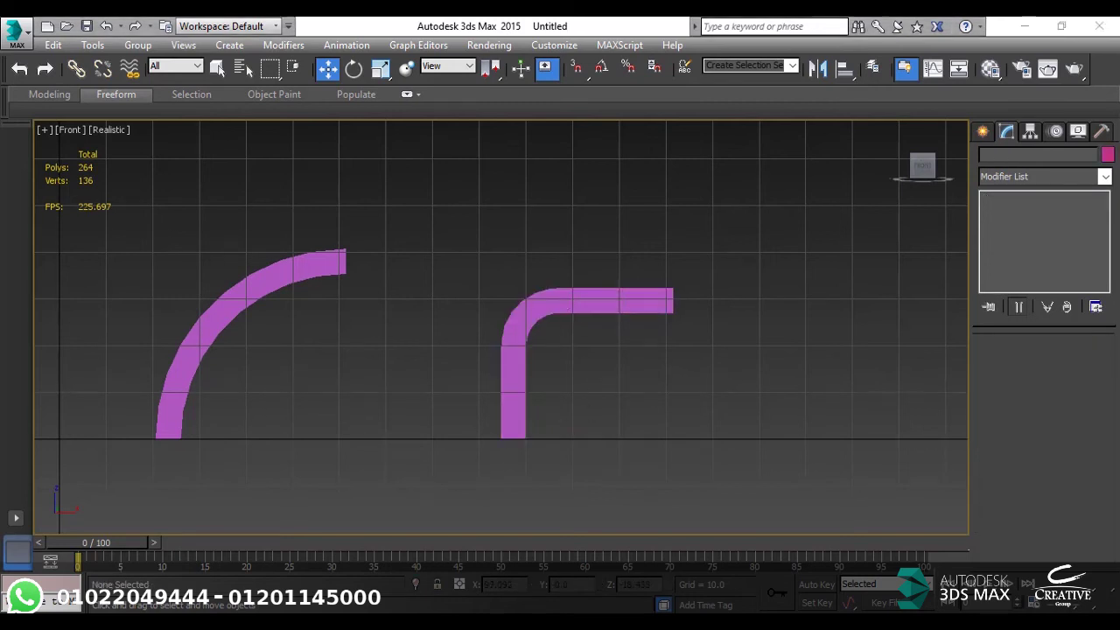
- Create a cylinder of radius about 1.62 and height about 63.62 beside the bent boxes, starting in the Top view
key(alt+Tab)
key(alt+F4)
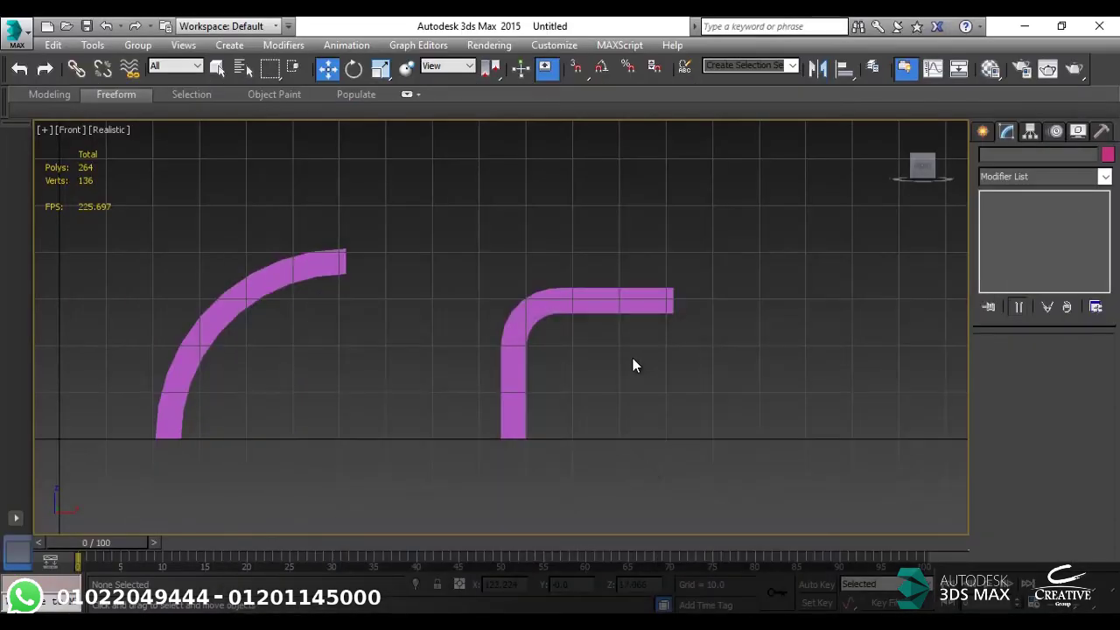
key(t)
click(984, 130)
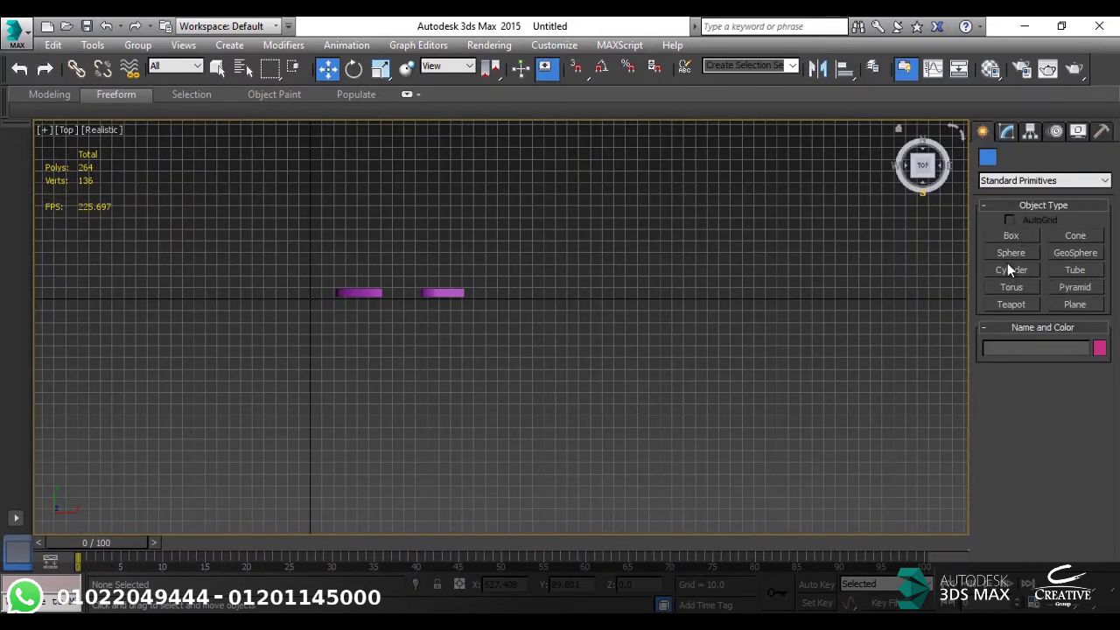
click(1012, 270)
scroll(447, 290, up, 5)
drag(562, 315, 564, 314)
alt+middle_drag(547, 206, 971, 205)
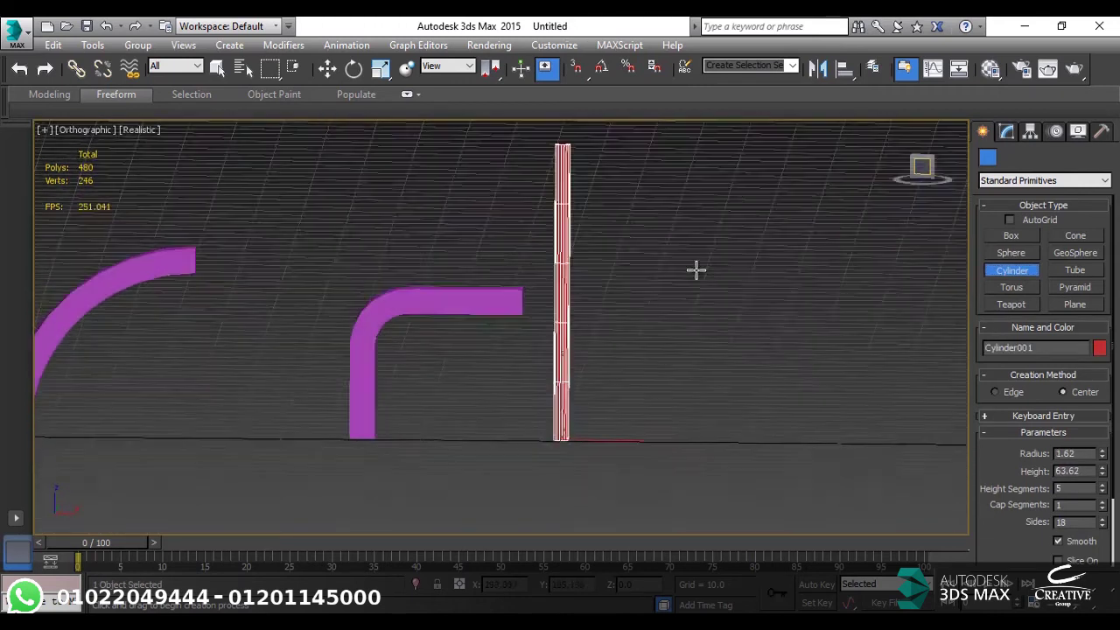
- Show the cylinder in the Front view and apply a Bend modifier to it
key(f)
key(w)
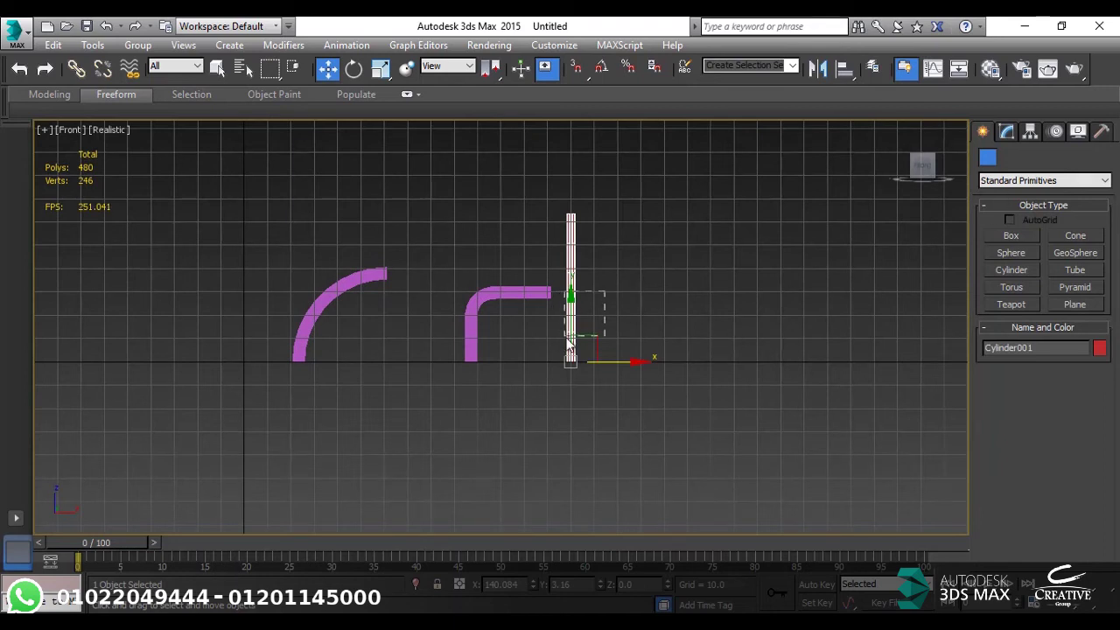
click(1006, 131)
click(1086, 178)
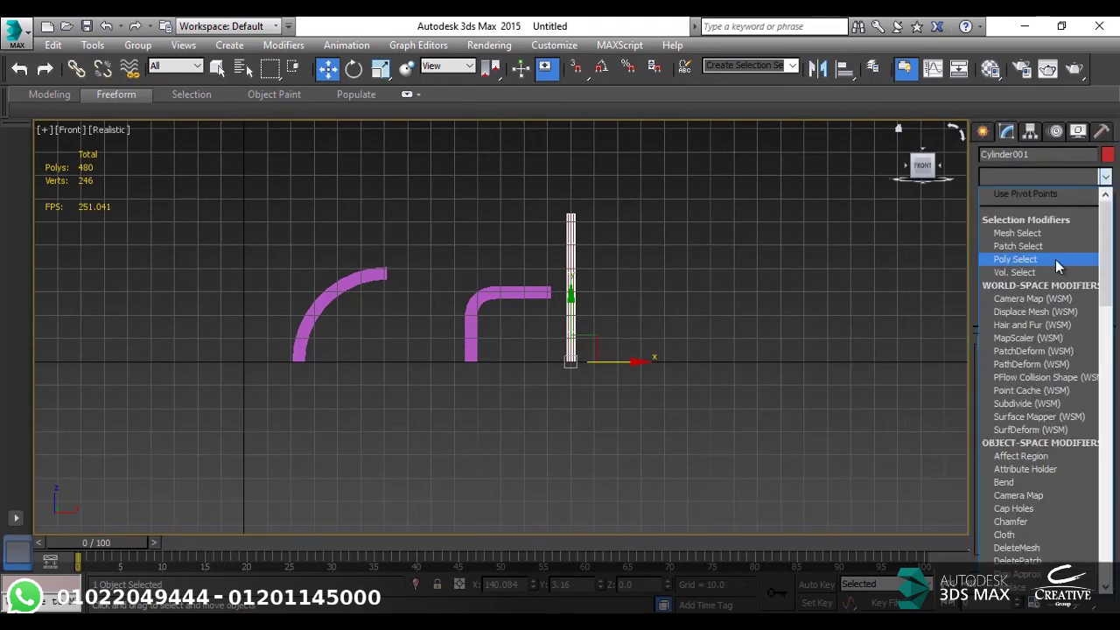
key(b)
key(Return)
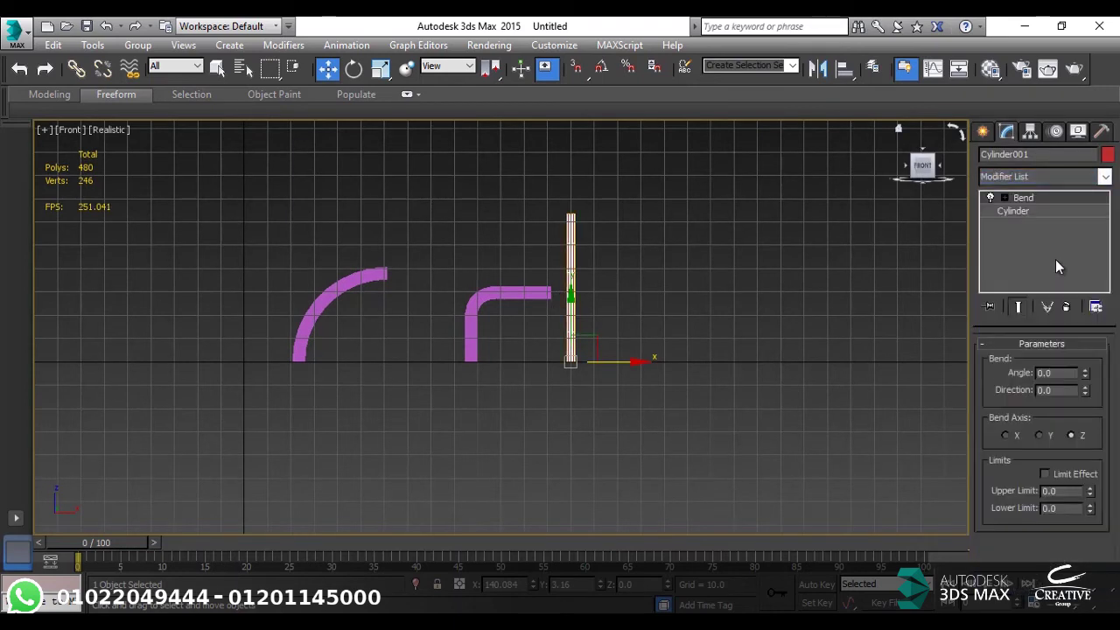
- Raise the cylinder's Bend center about 20 units and enable Limit Effect with an upper limit of about 9.17
click(1004, 198)
click(1037, 224)
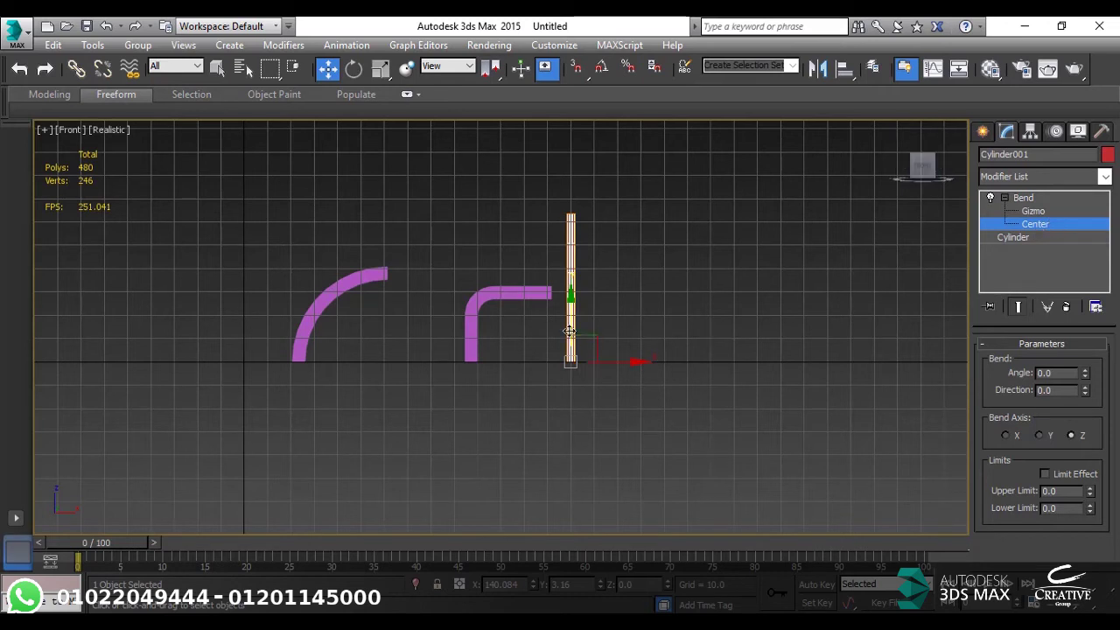
scroll(569, 334, up, 4)
drag(569, 264, 569, 241)
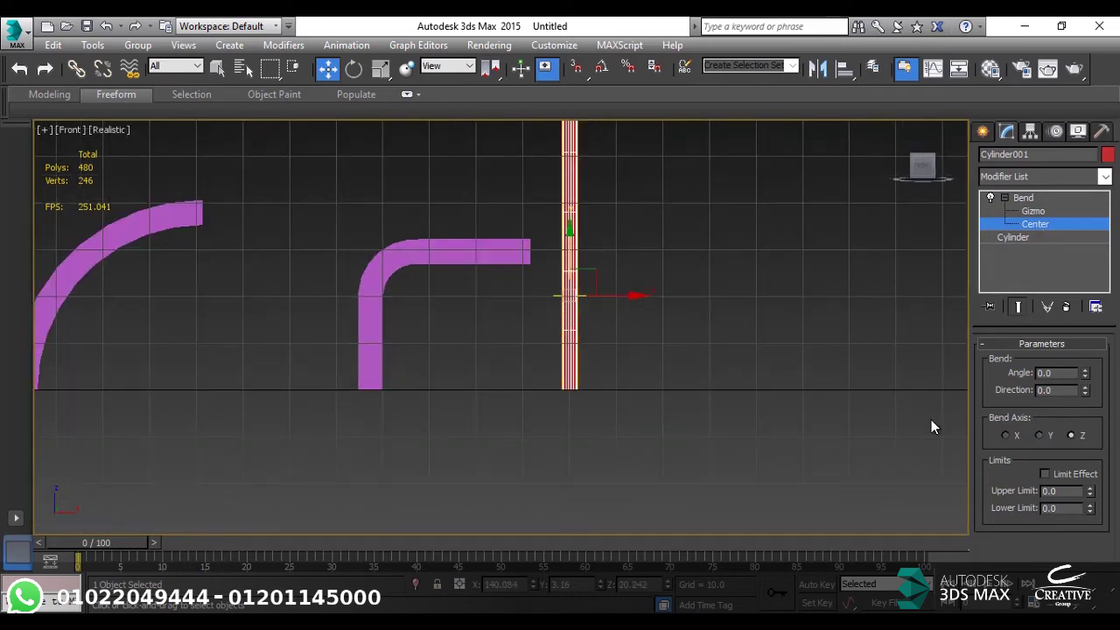
click(1078, 473)
drag(1089, 488, 1089, 455)
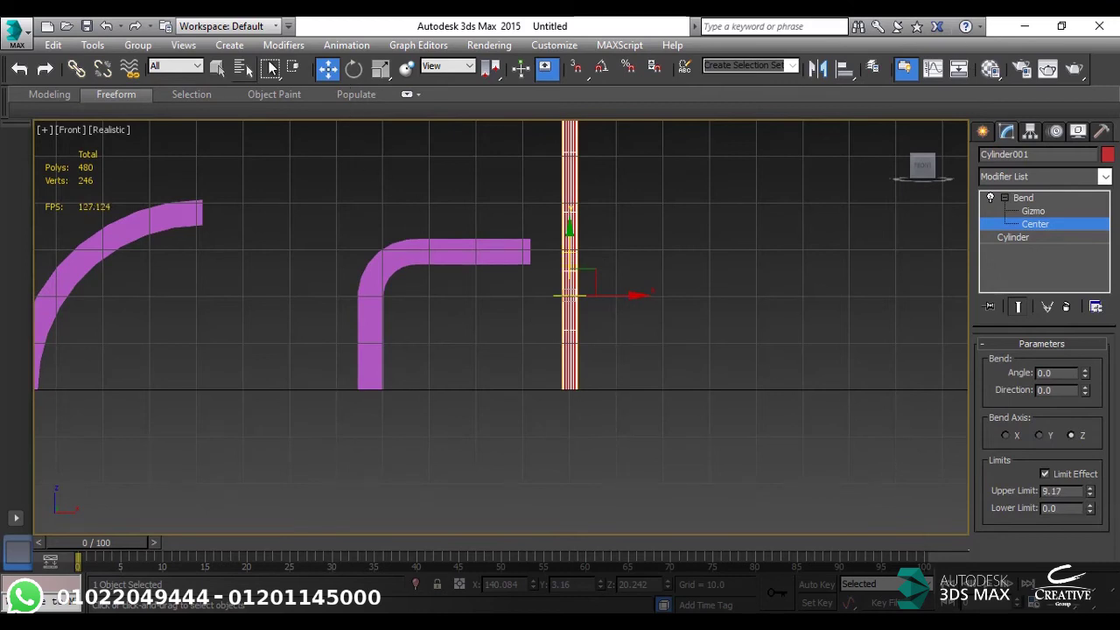
- Set the cylinder's Bend angle to 90
double_click(1048, 373)
text(90)
key(Return)
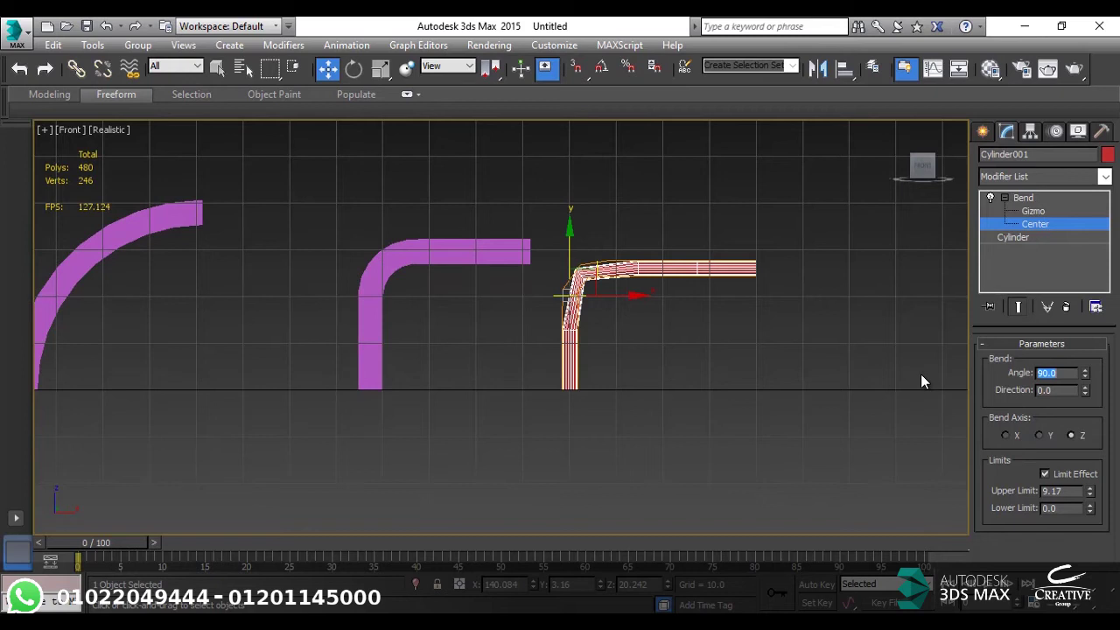
- Increase the bent cylinder's height segments to 31 so its corner bends smoothly
click(1037, 237)
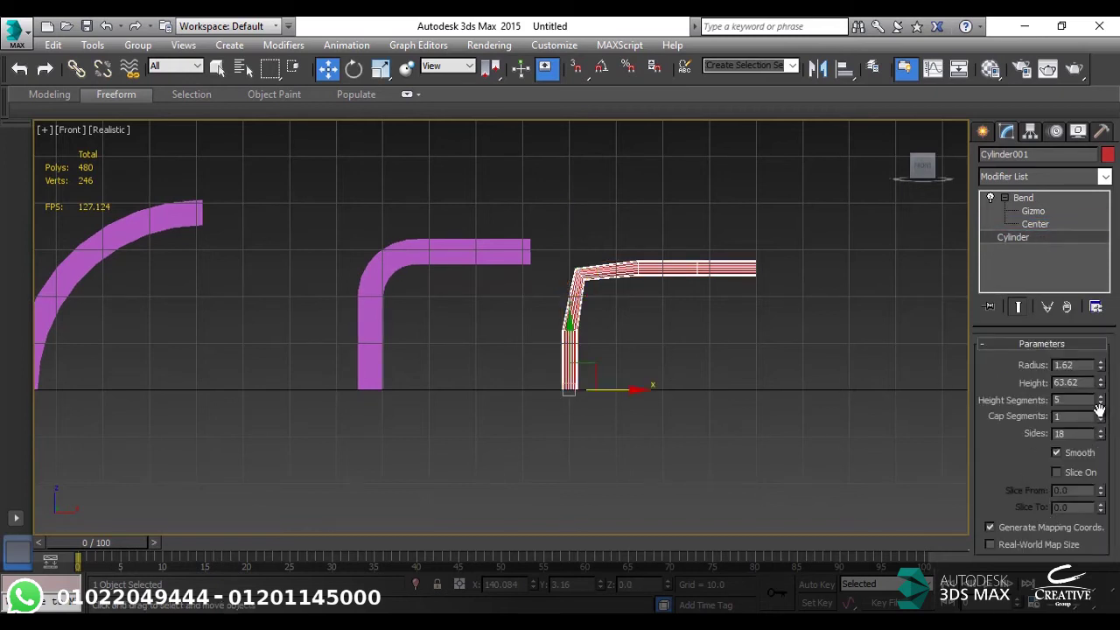
drag(1101, 405, 1063, 365)
click(653, 242)
scroll(652, 243, up, 3)
drag(653, 243, 567, 344)
scroll(567, 345, down, 4)
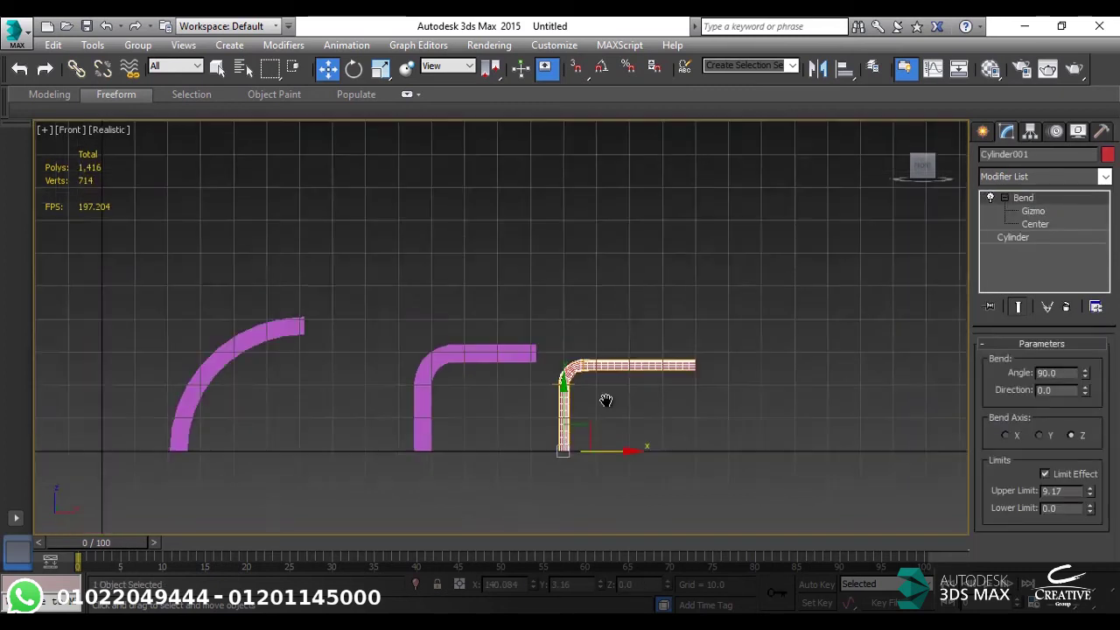
middle_drag(718, 368, 614, 354)
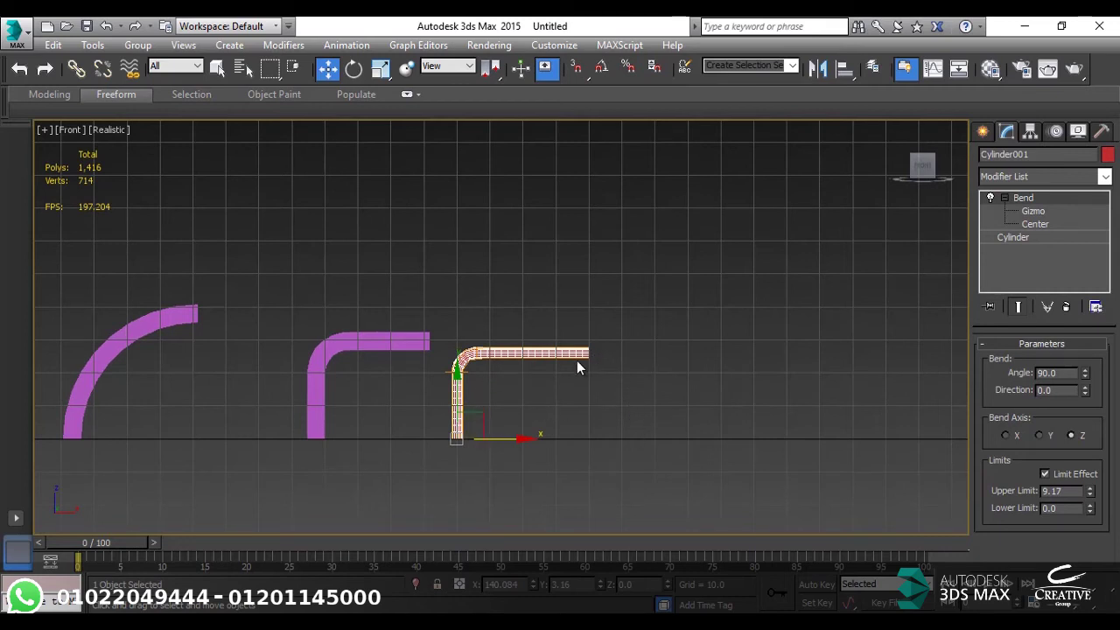
- Activate rotation for the bent cylinder in the Top view, and turn on angle snap with a 90-degree increment
key(t)
scroll(557, 406, down, 4)
scroll(513, 387, up, 4)
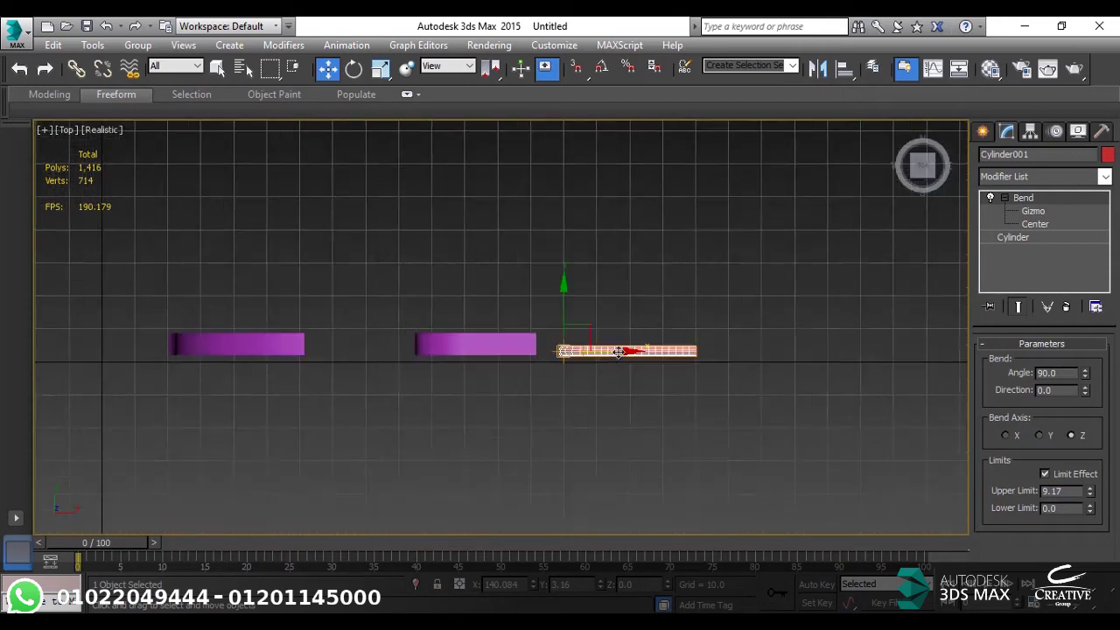
click(354, 69)
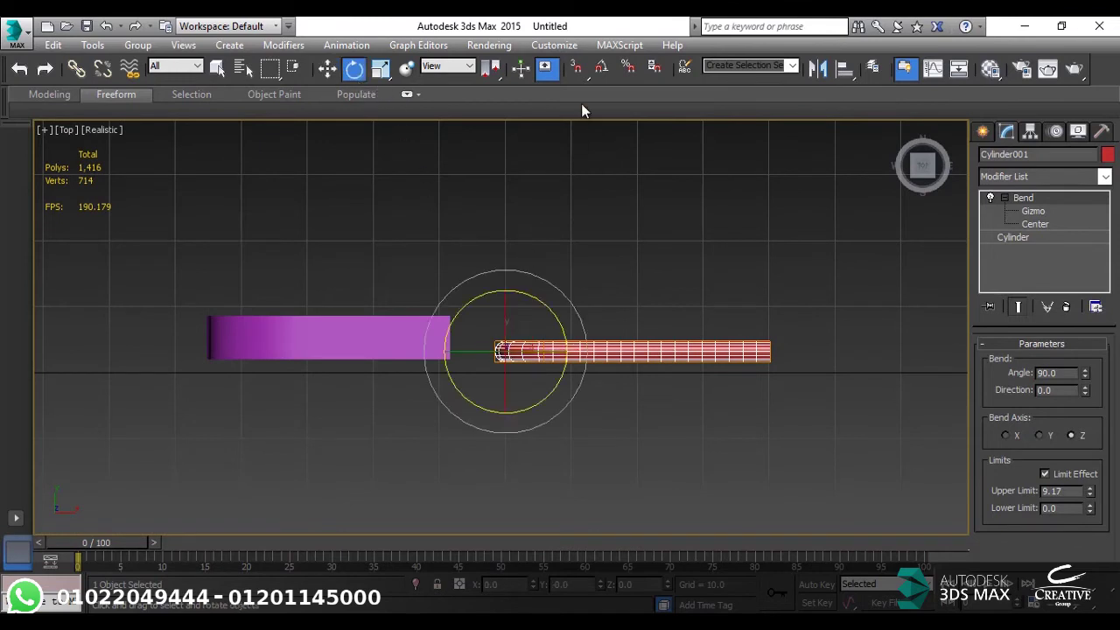
right_click(600, 70)
double_click(560, 331)
text(90)
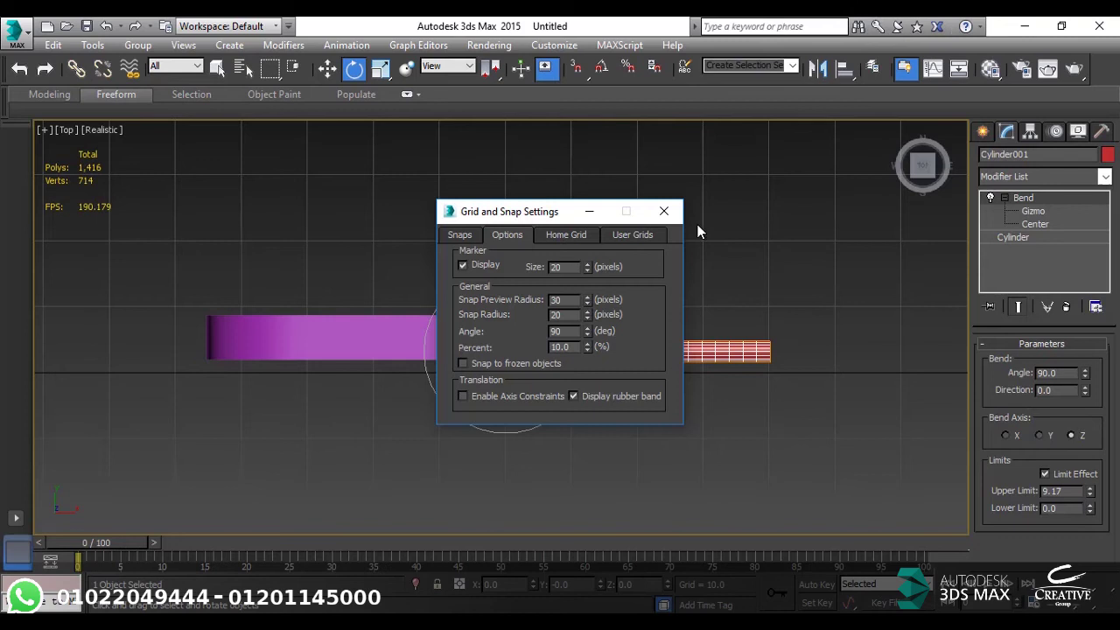
click(664, 211)
click(603, 70)
- Copy the bent cylinder rotated 180 degrees about Z and move the copy along X to face the original's free end
shift+drag(530, 293, 549, 299)
click(567, 394)
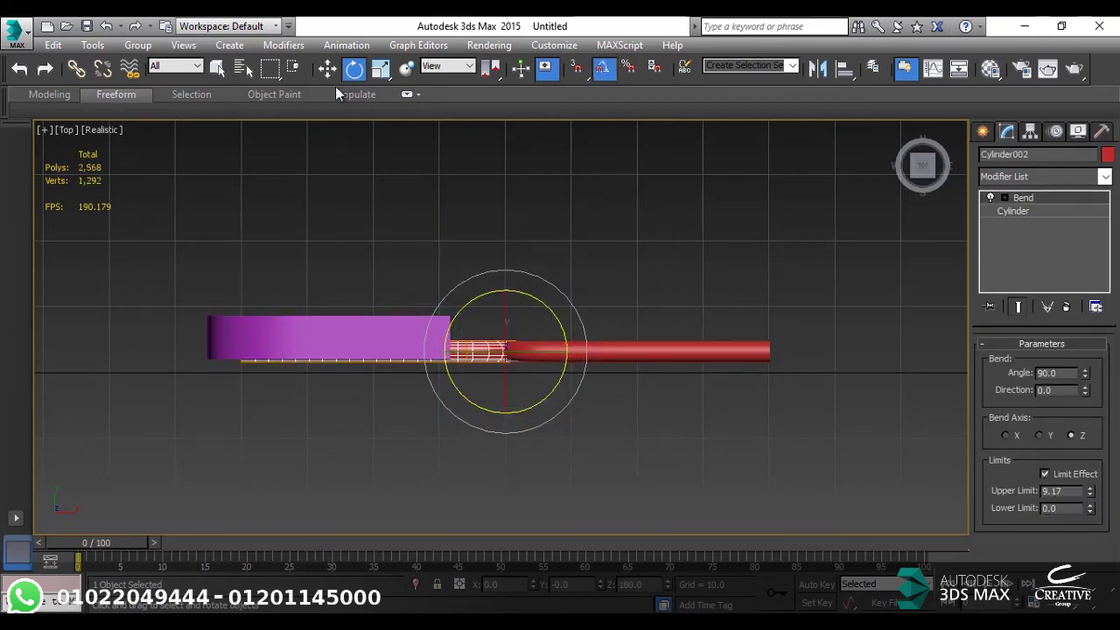
key(w)
drag(551, 349, 911, 366)
- Delete the rotated copy of the bent cylinder
click(836, 419)
mouse_move(836, 419)
alt+middle_down()
mouse_move(724, 344)
mouse_move(753, 393)
mouse_move(747, 448)
mouse_move(650, 446)
mouse_move(413, 388)
alt+middle_up()
scroll(252, 475, up, 5)
click(255, 475)
key(Delete)
- Show the remaining cylinder in the Front view and raise its Bend center slightly, to a height of about 20.5
middle_drag(215, 444, 390, 404)
click(923, 176)
scroll(228, 415, up, 3)
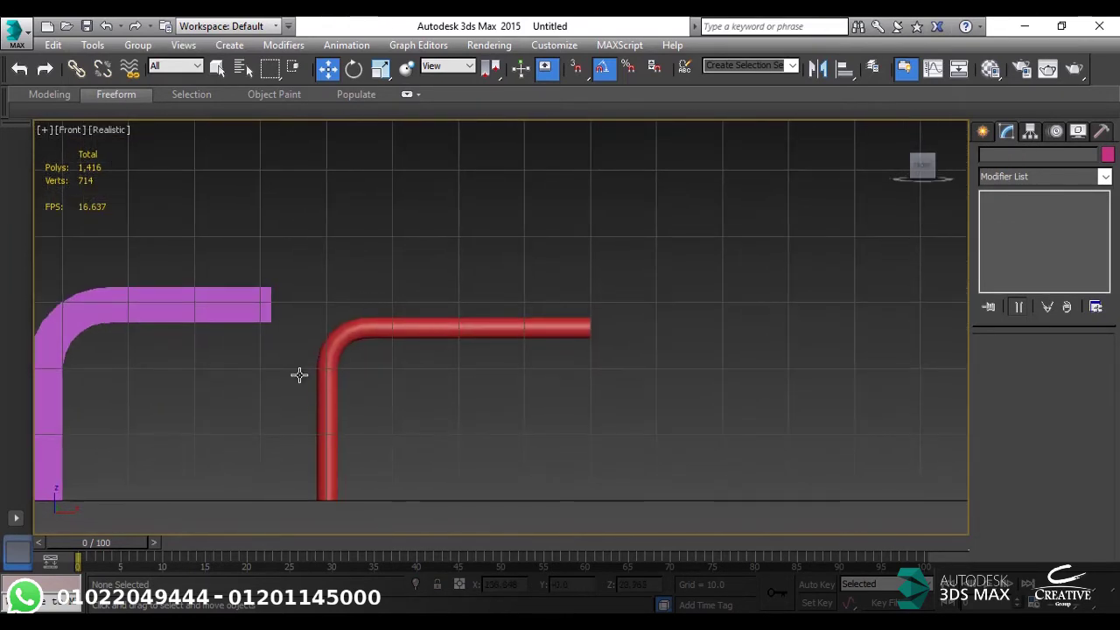
click(342, 329)
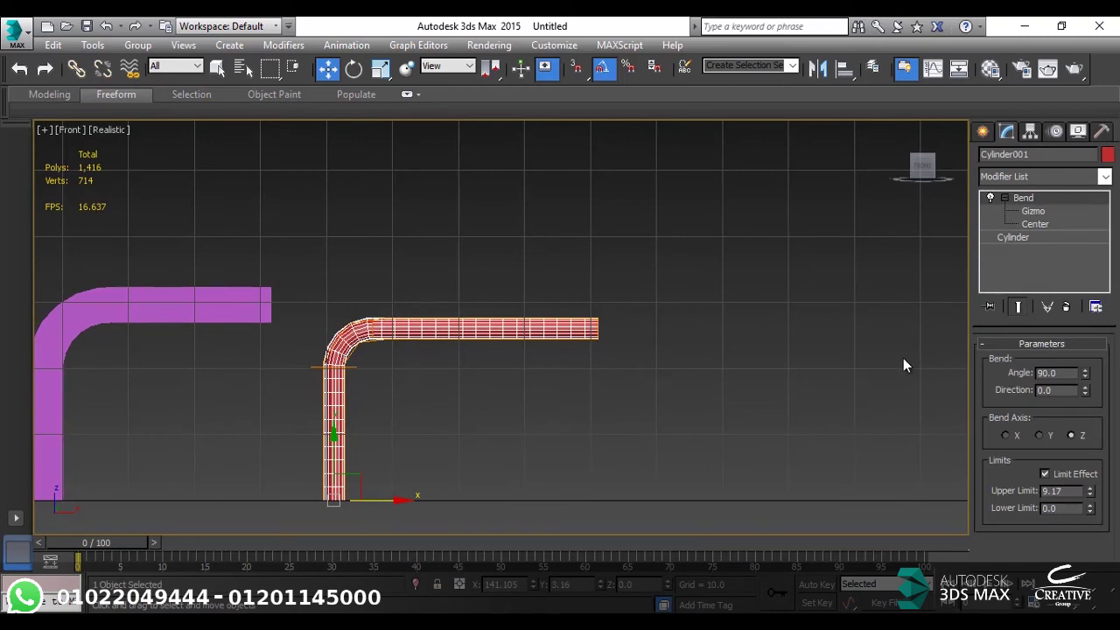
click(1034, 224)
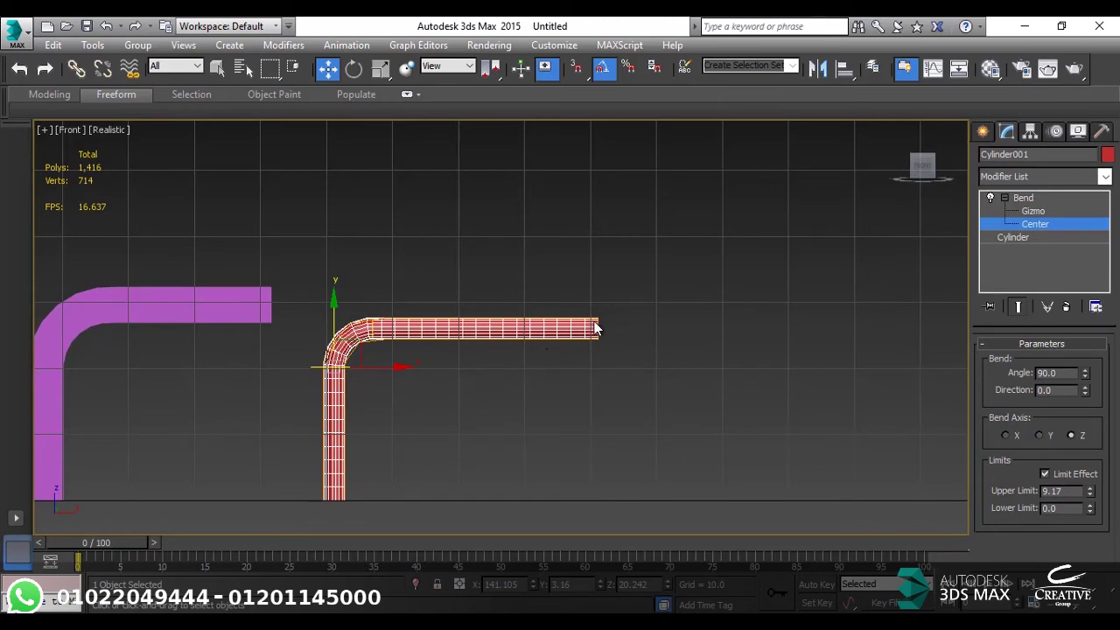
mouse_move(332, 317)
mouse_down()
mouse_move(325, 284)
mouse_move(313, 291)
mouse_move(339, 322)
mouse_up()
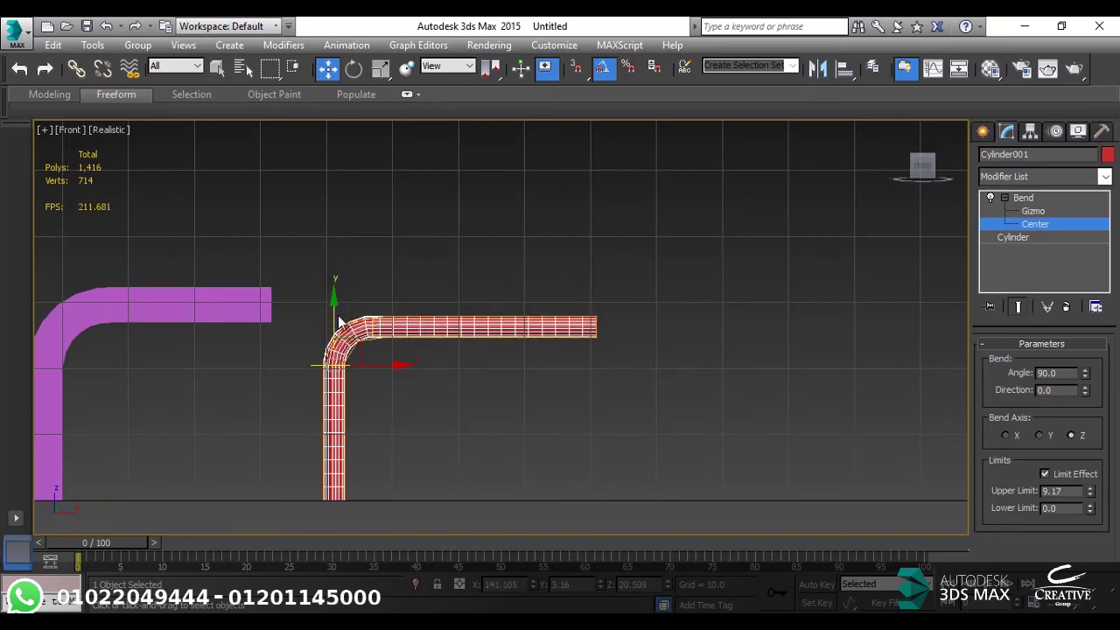
click(1064, 227)
- Add a second Bend modifier to the cylinder and move its center near the arm's free end, about X 174.56, Z 26.28
click(1004, 198)
click(1036, 199)
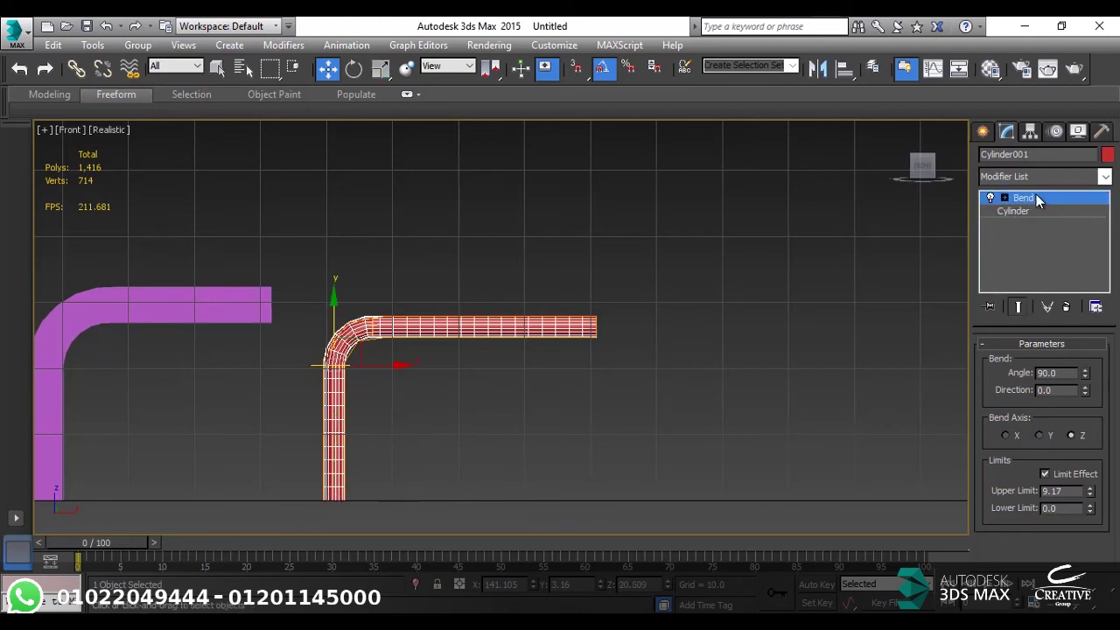
click(1104, 176)
key(b)
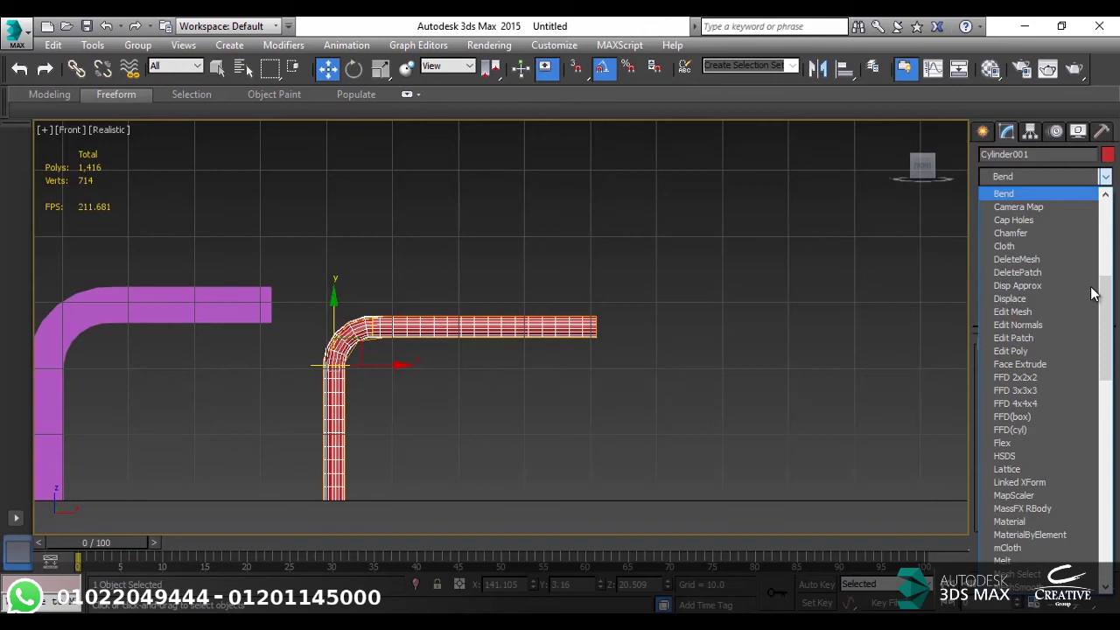
key(Return)
click(1004, 198)
click(1033, 224)
drag(341, 472, 591, 331)
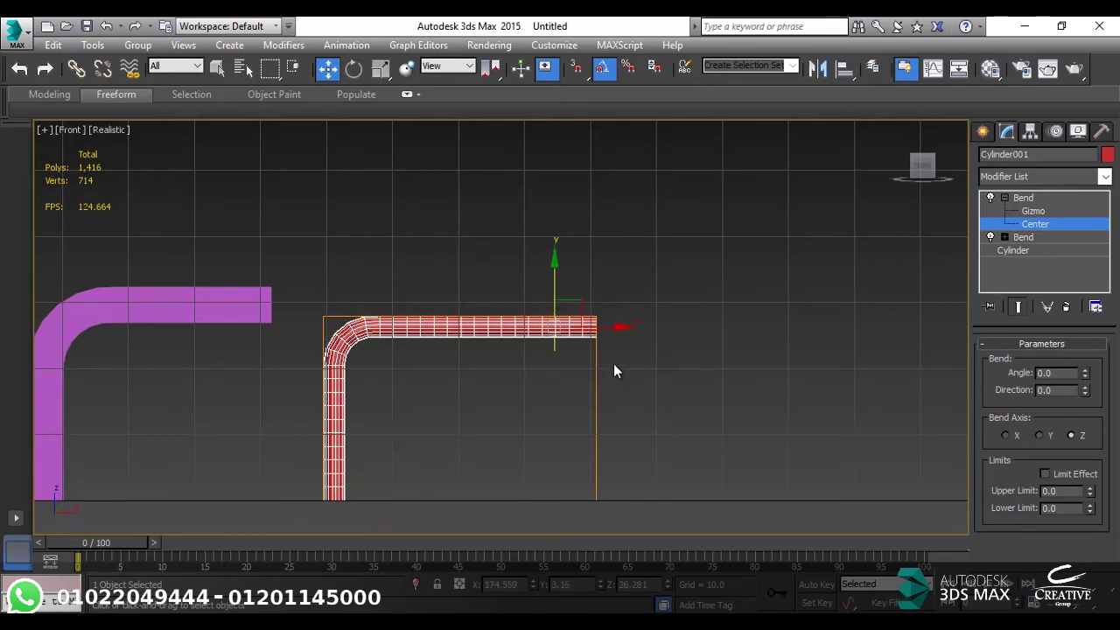
- Enable Limit Effect on the second Bend with an upper limit of about 4.67 and set its bend axis to X
click(1071, 473)
scroll(544, 269, up, 3)
drag(1090, 497, 1091, 487)
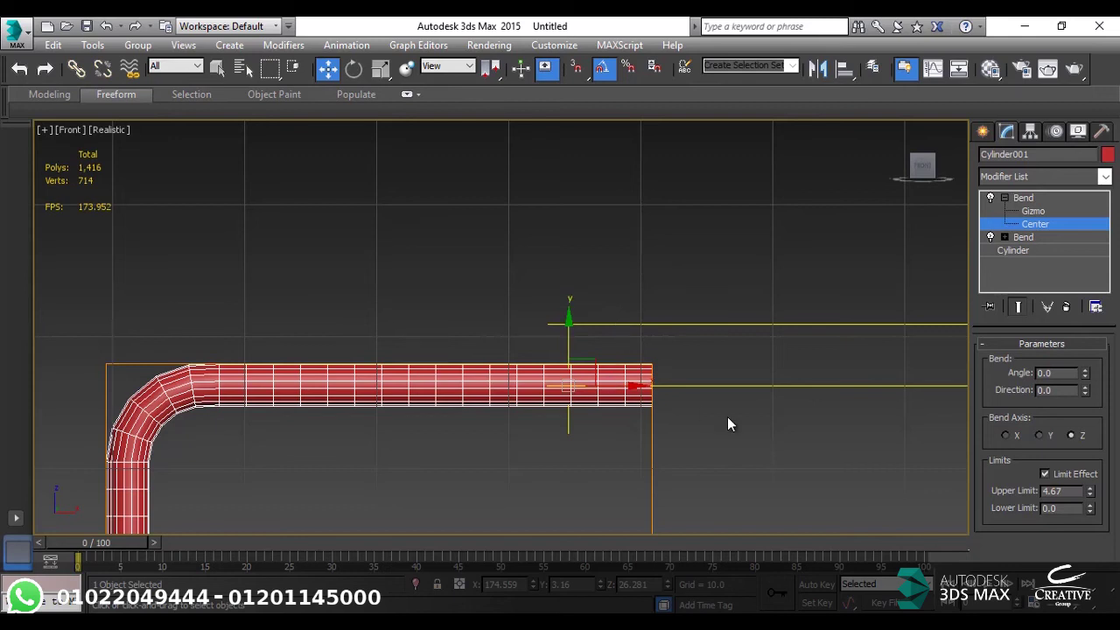
click(1039, 435)
scroll(843, 428, down, 4)
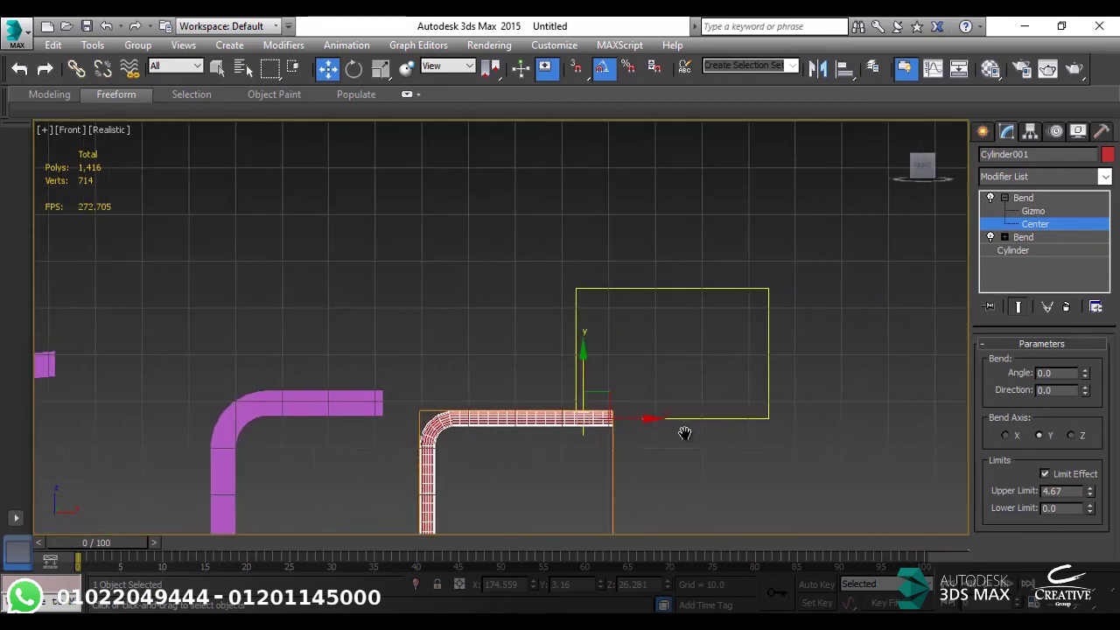
scroll(887, 475, up, 4)
click(1004, 435)
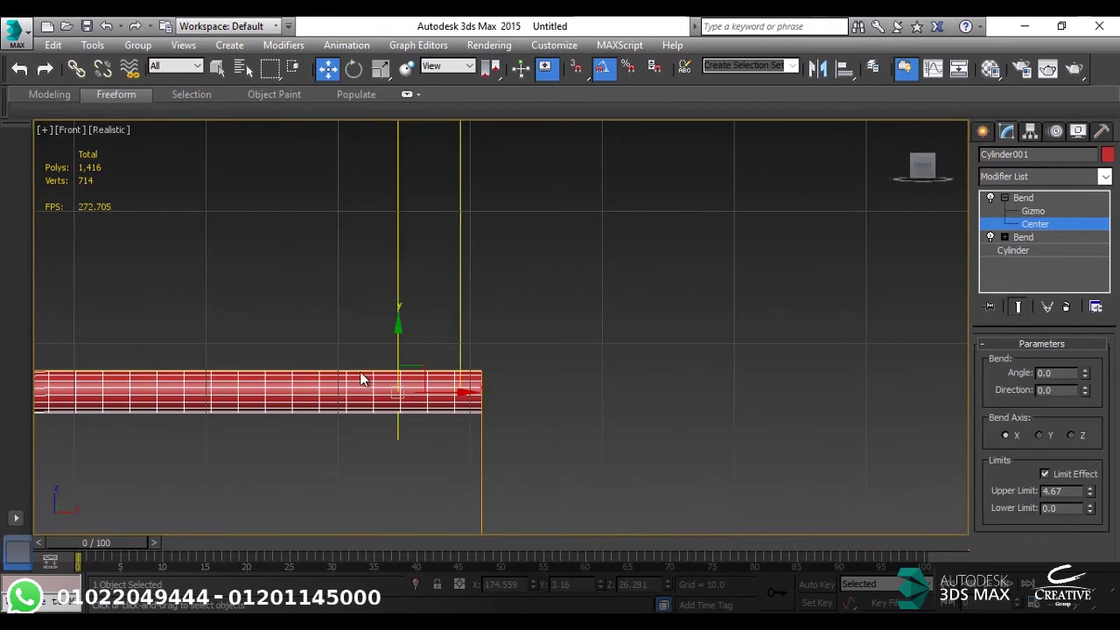
scroll(737, 390, down, 4)
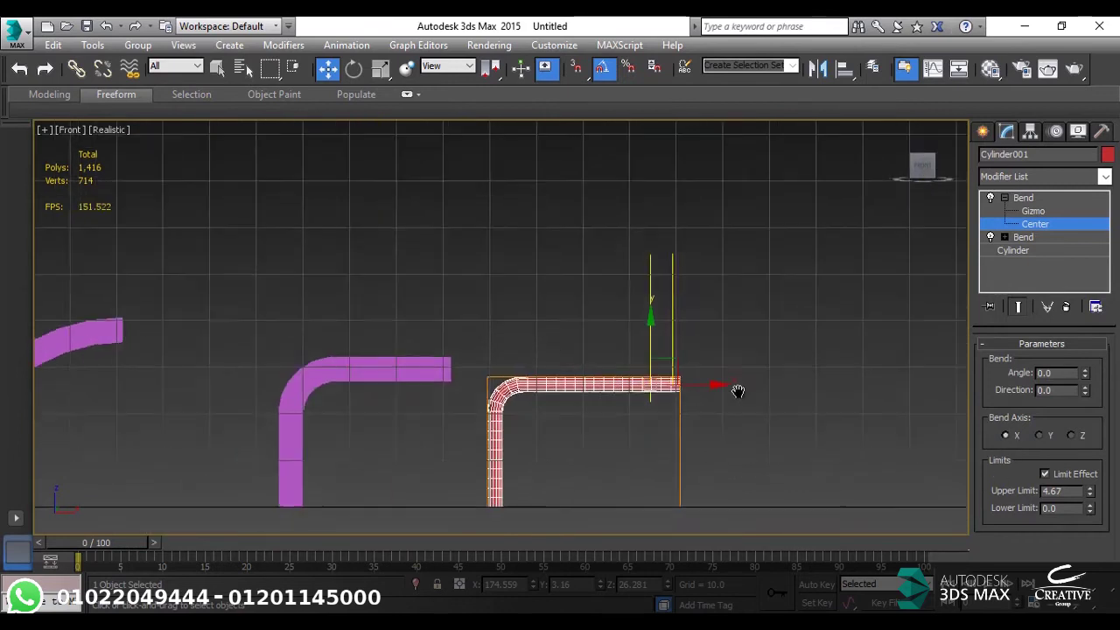
- Copy the first Bend's upper limit of 9.17 into the second Bend's upper limit
click(1040, 237)
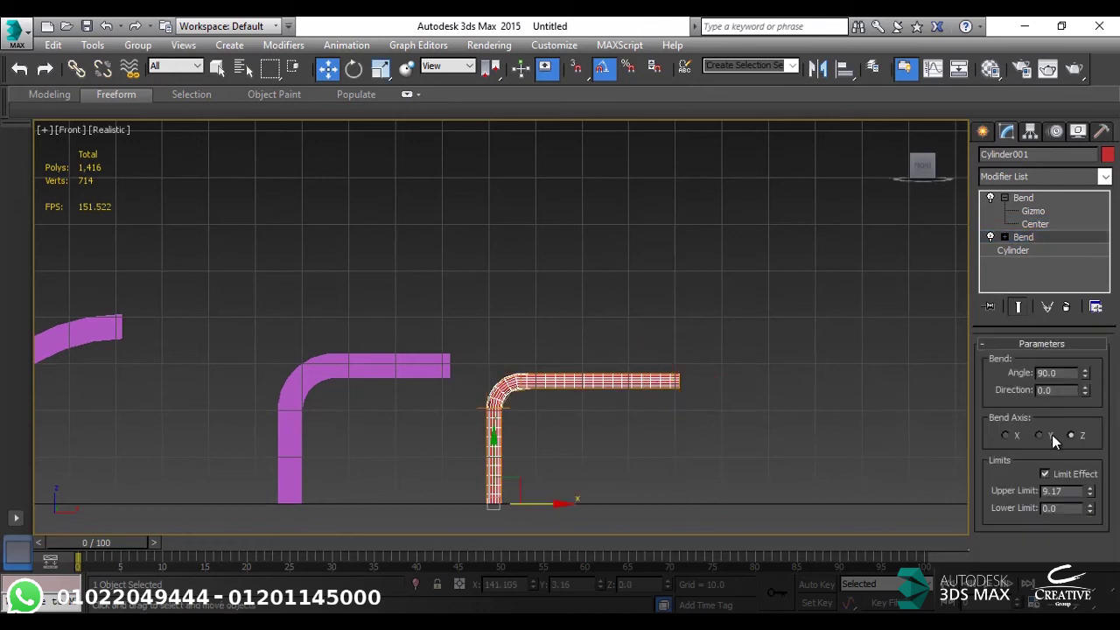
double_click(1059, 491)
key(ctrl+c)
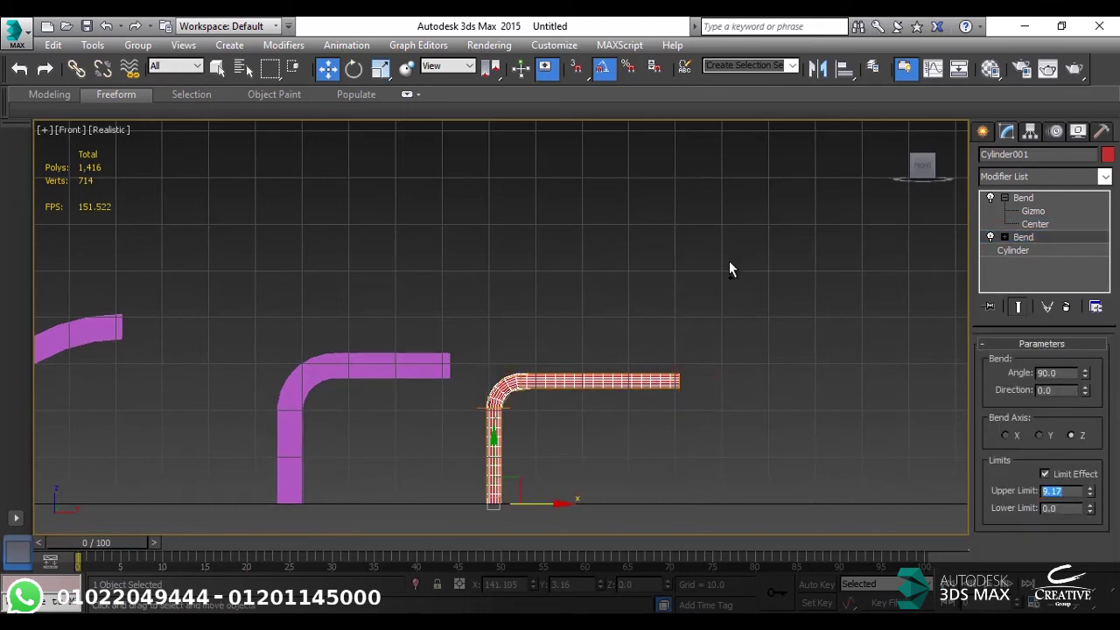
click(1033, 224)
key(ctrl+v)
key(Return)
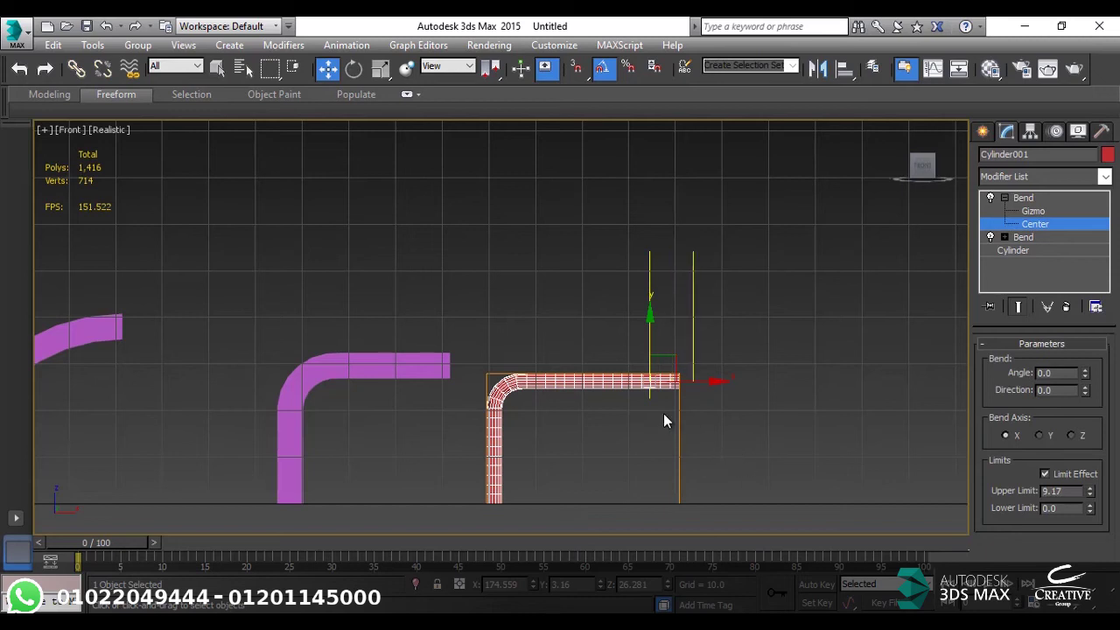
scroll(663, 416, up, 3)
scroll(856, 368, down, 3)
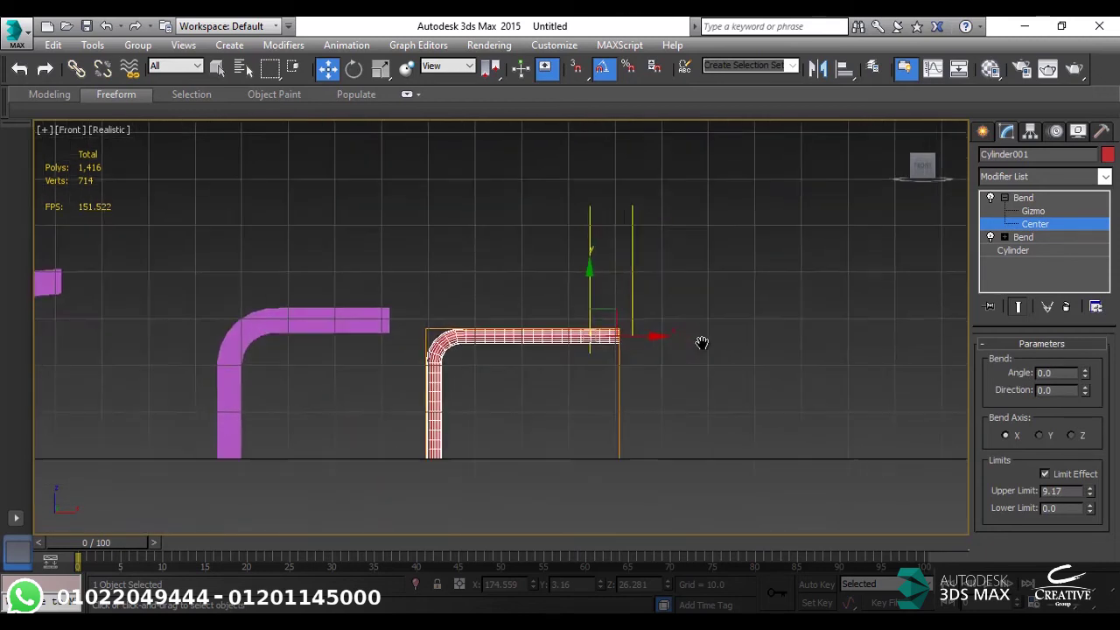
- Lengthen the cylinder to a height of about 104.34 and set the second Bend's angle to 90
click(1068, 252)
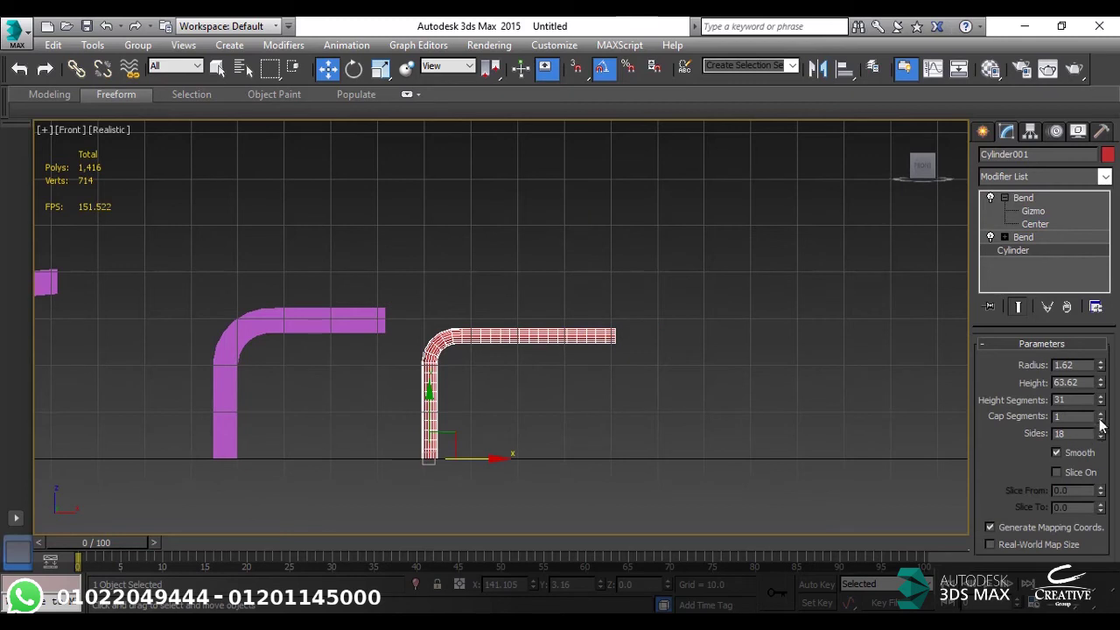
drag(1101, 383, 1101, 340)
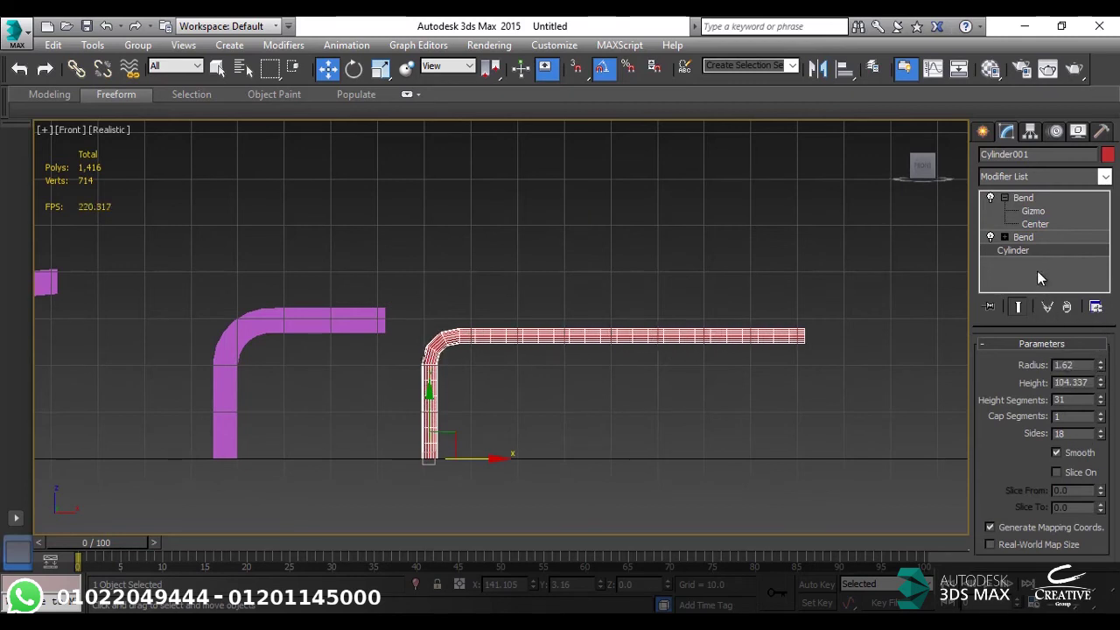
click(1041, 224)
double_click(1050, 372)
text(90)
key(Return)
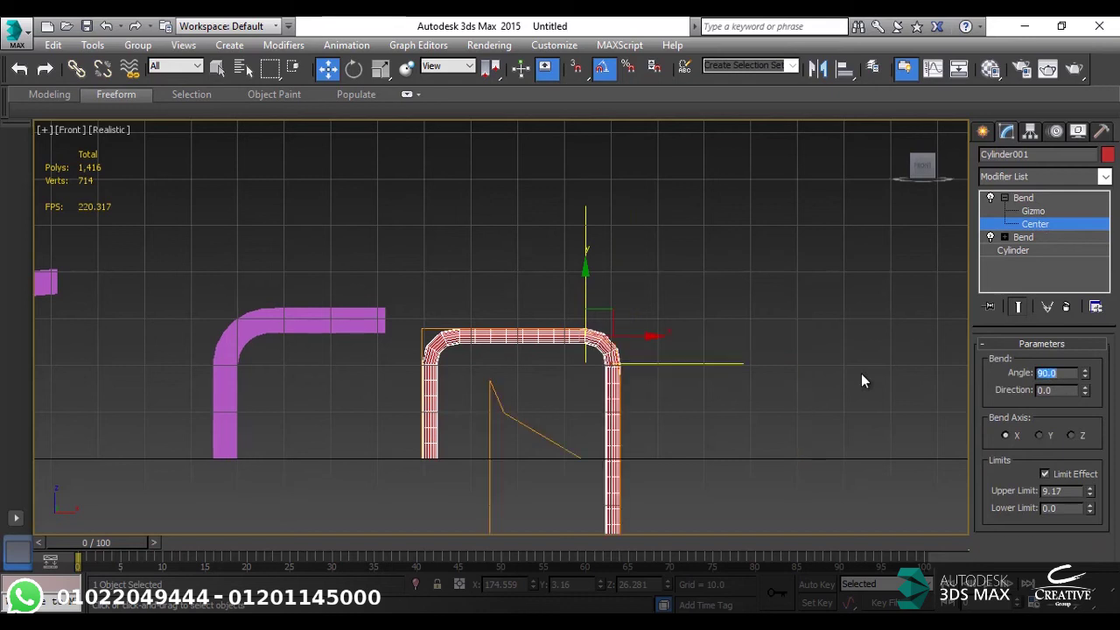
- Shorten the cylinder to a height of about 87.64 to level its two legs, and view all the bent shapes in 3D
click(1038, 252)
drag(1103, 390, 1096, 393)
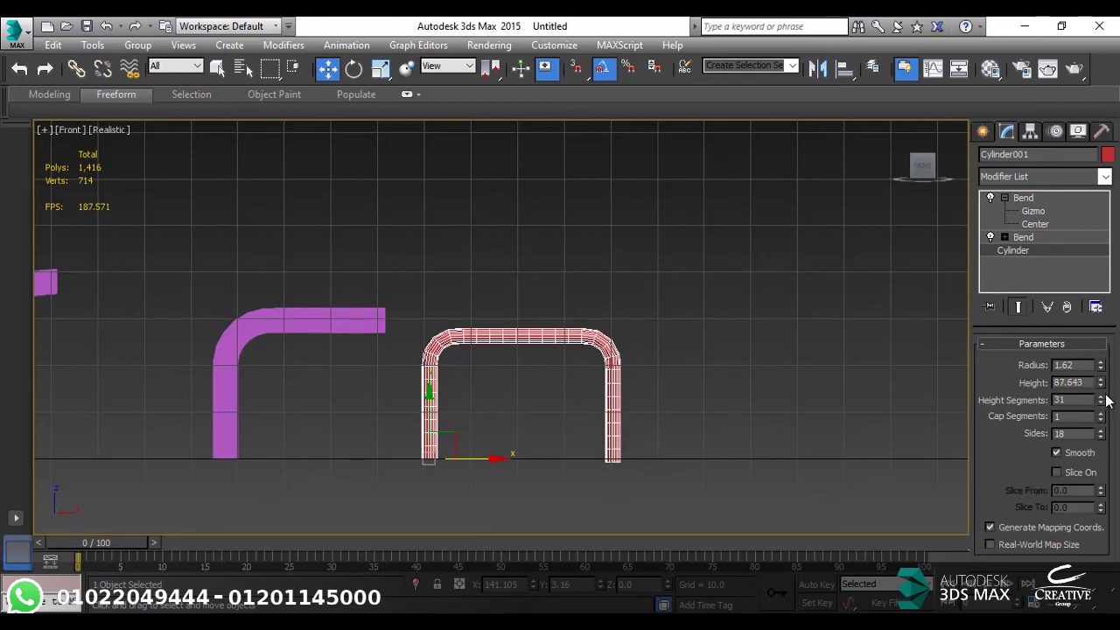
click(813, 441)
scroll(544, 414, down, 5)
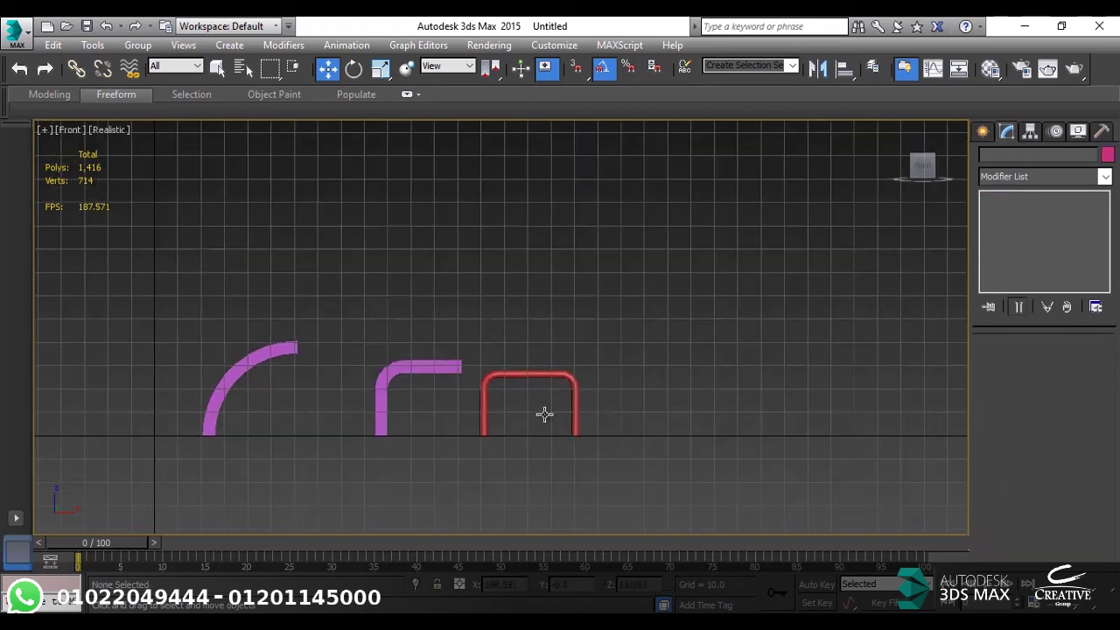
alt+middle_drag(425, 423, 563, 391)
drag(439, 382, 336, 442)
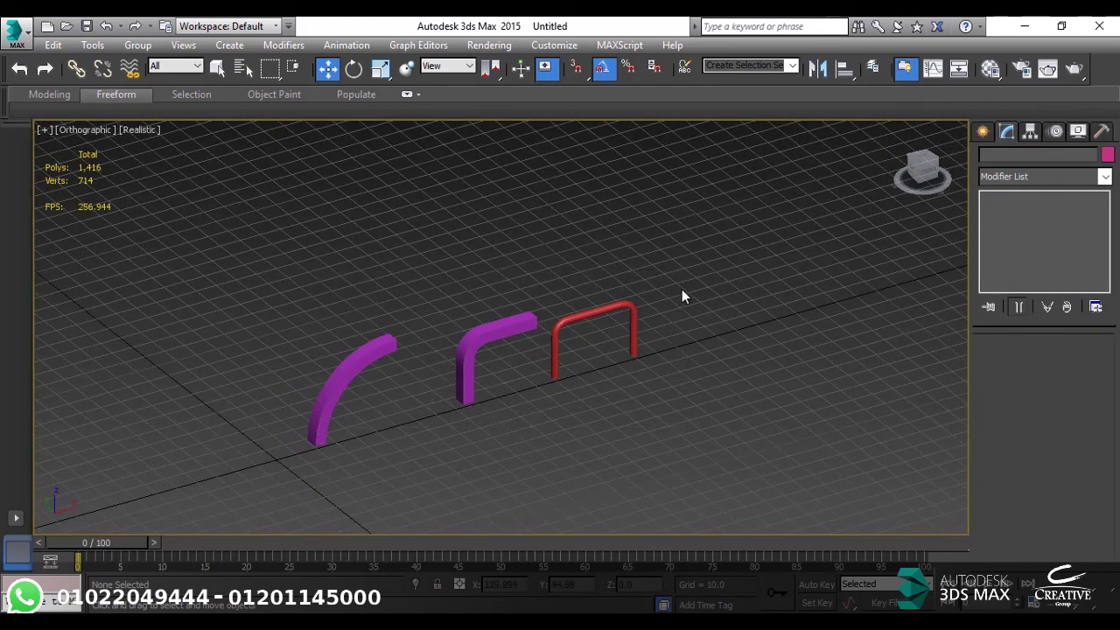
- Delete all the practice boxes and the cylinder from the scene in the Top view
key(t)
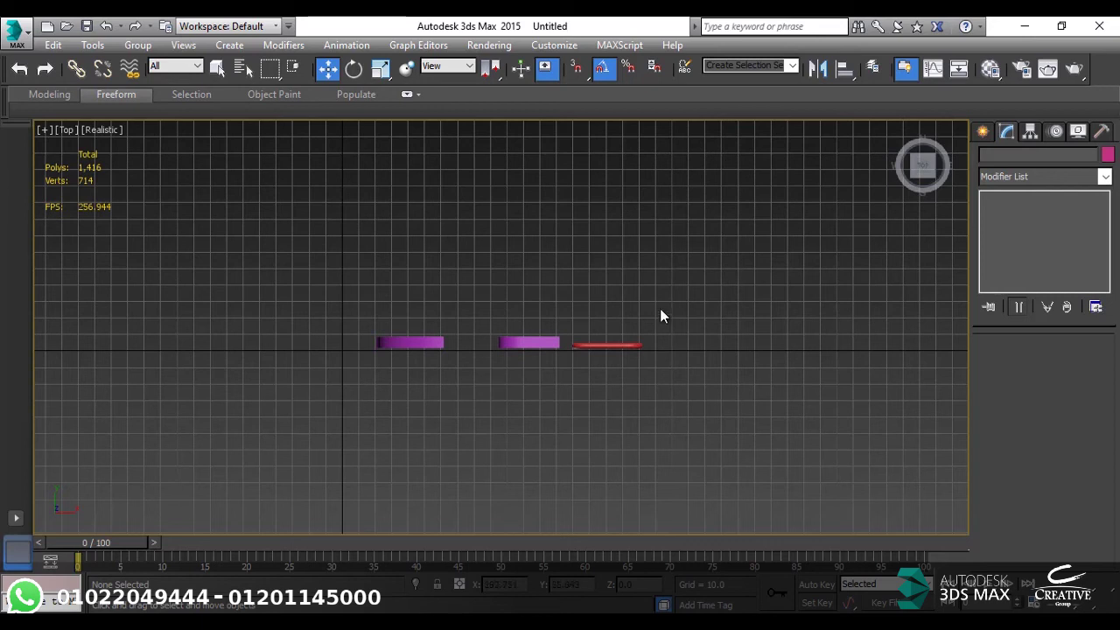
drag(214, 483, 317, 460)
key(Delete)
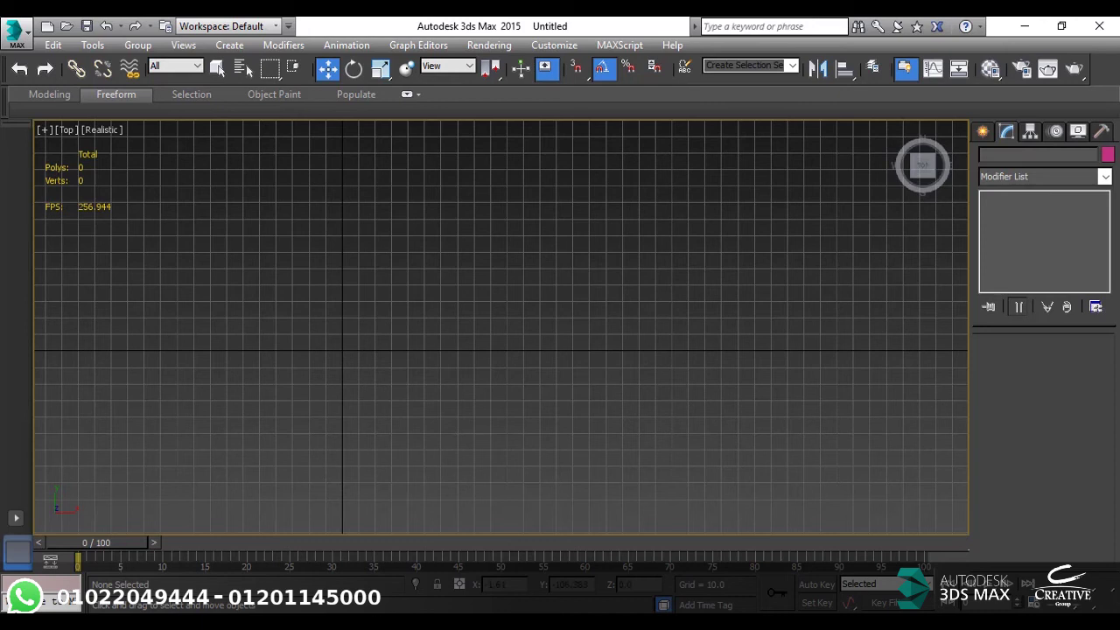
- Switch to Photos and examine the tubular coffee table reference, followed by the preceding lamp image
mouse_move(582, 623)
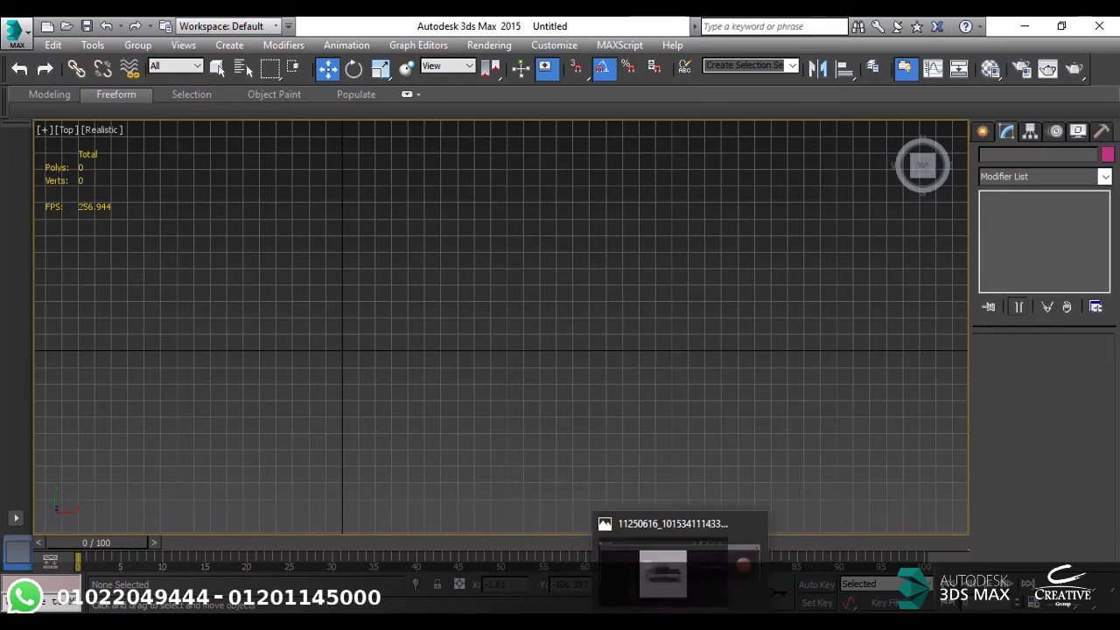
click(626, 543)
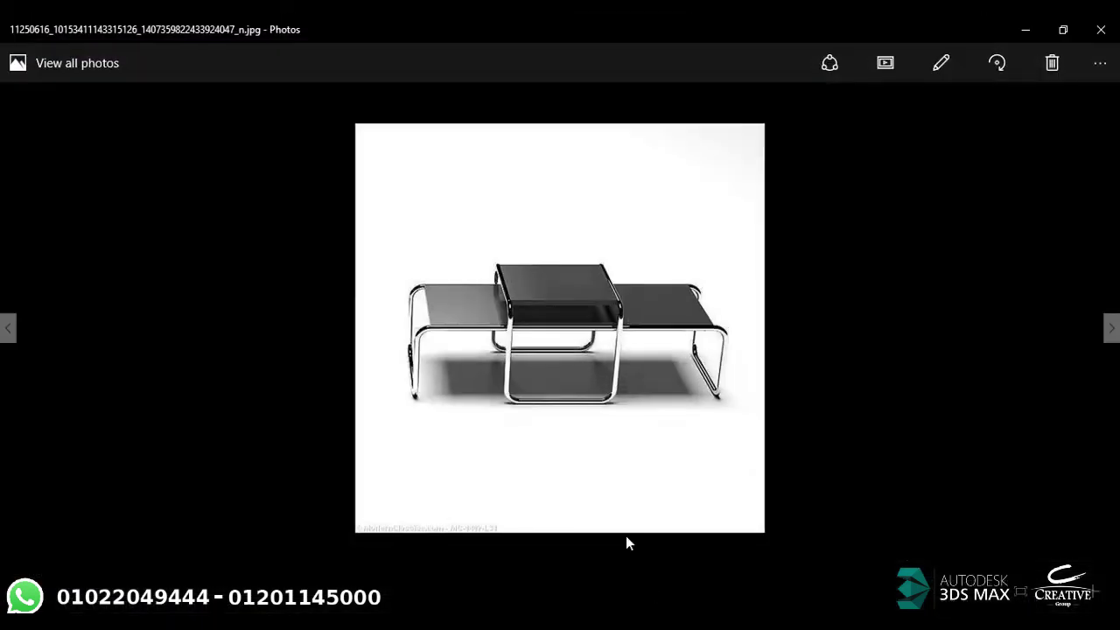
click(7, 333)
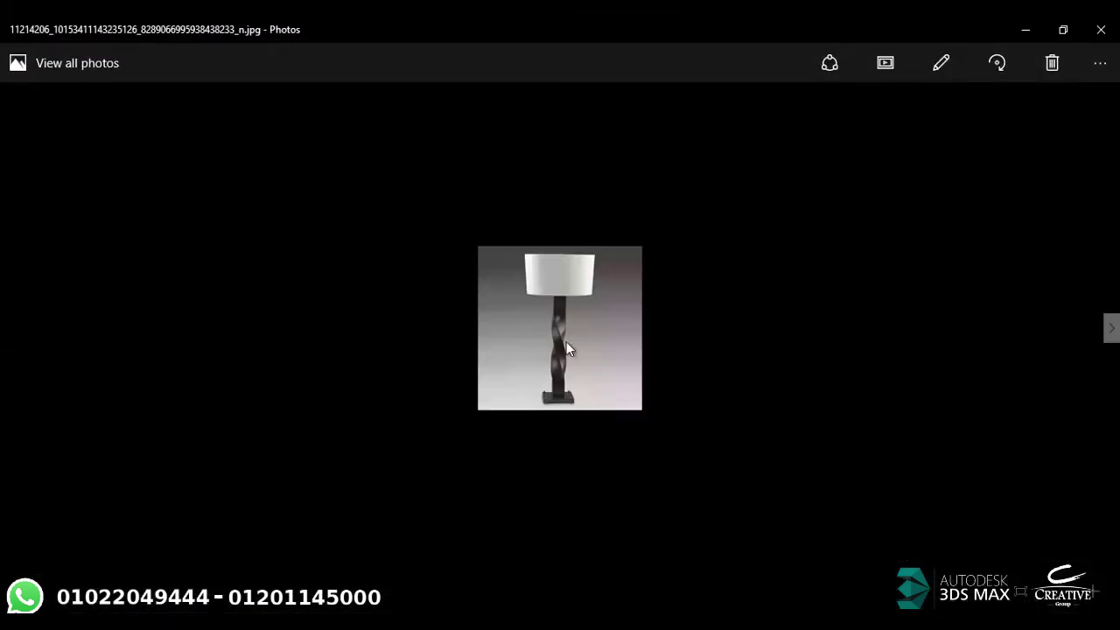
- Switch to 3ds Max and create a tall, thin box about 8.95 × 8.45 with a height of about 140.18
key(alt+Tab)
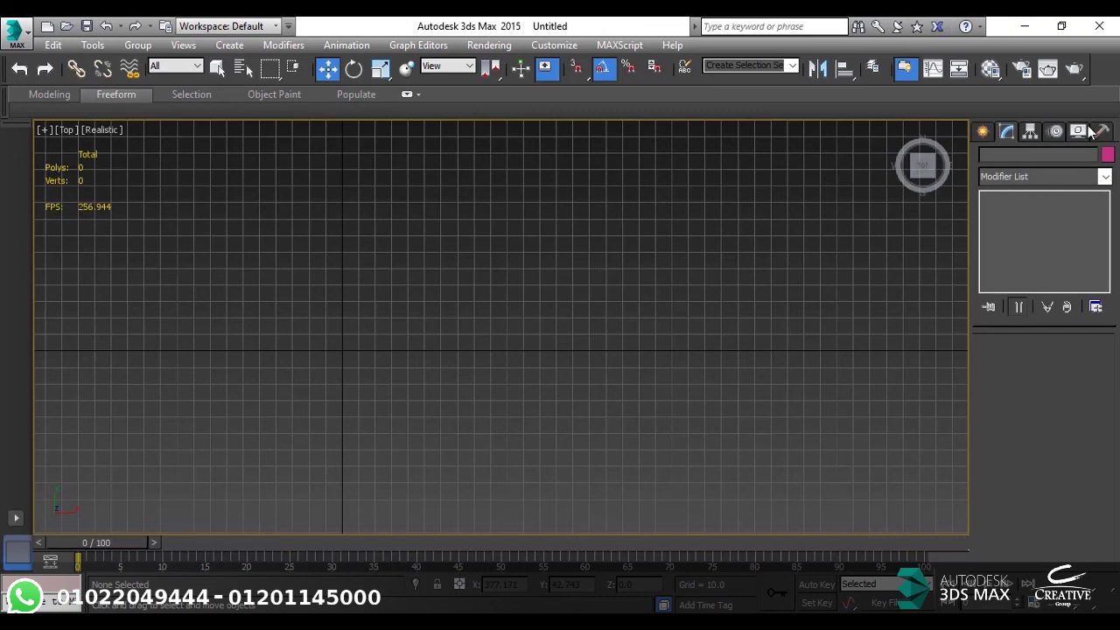
click(981, 132)
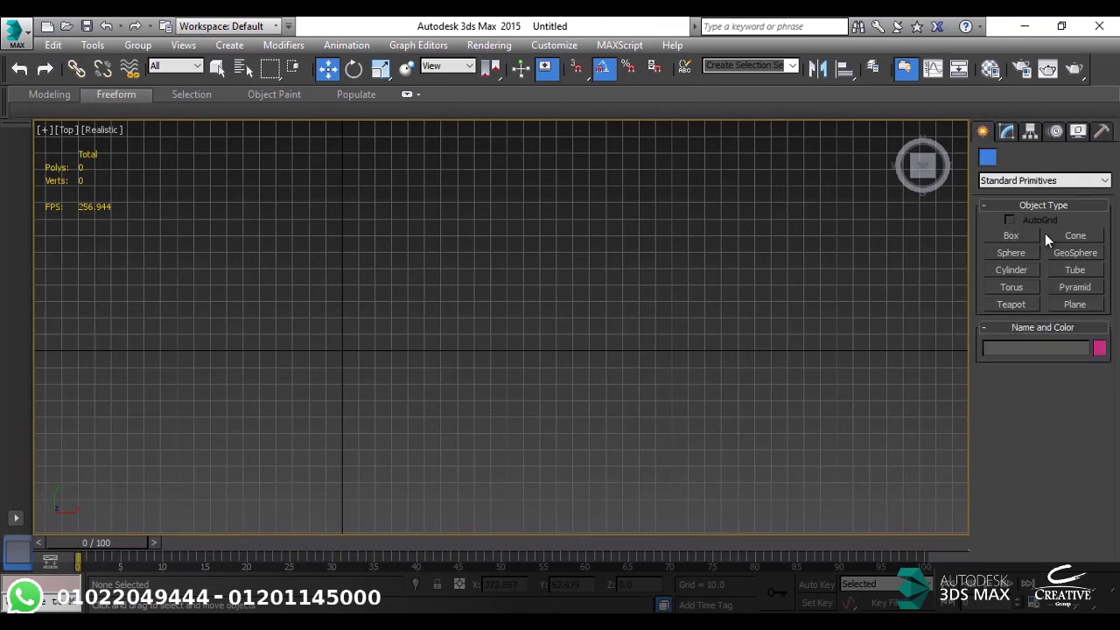
click(1012, 236)
drag(335, 361, 347, 364)
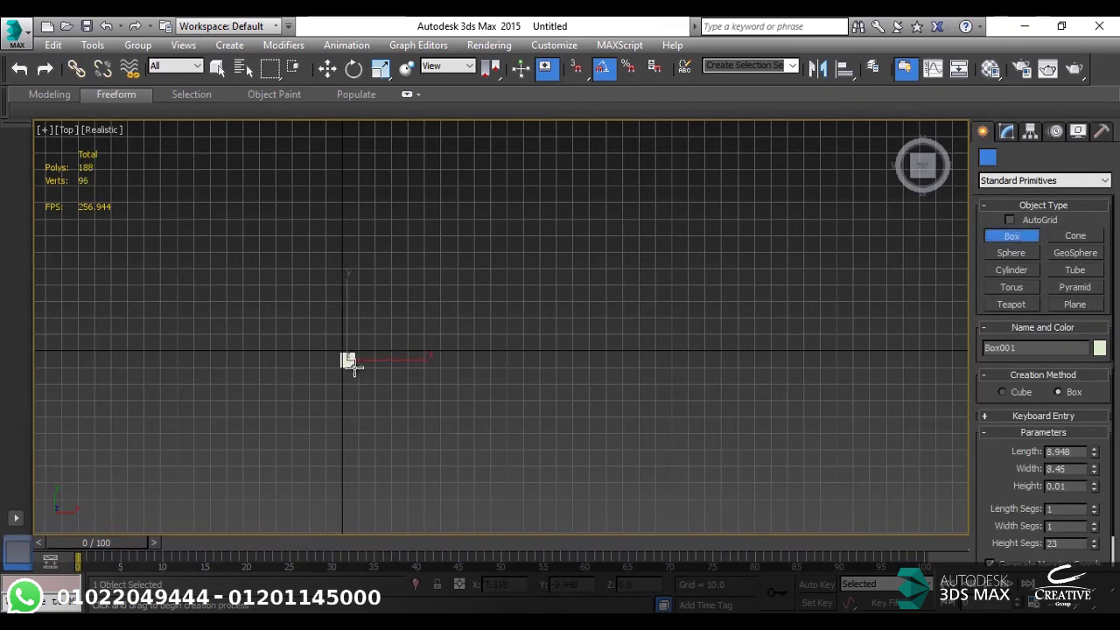
click(375, 269)
alt+middle_drag(375, 270, 338, 390)
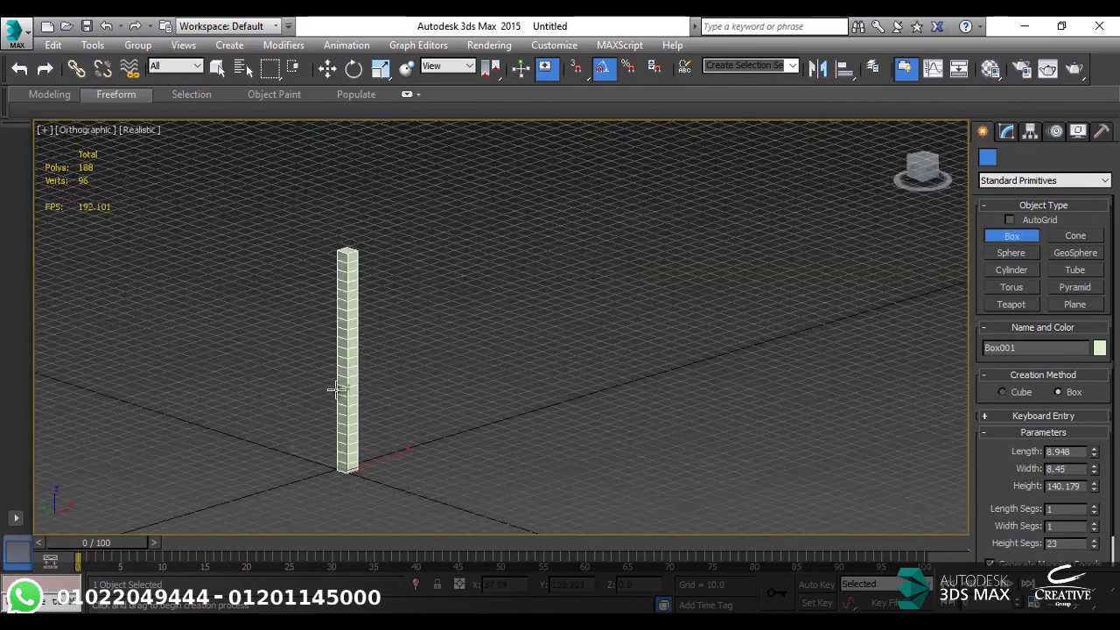
scroll(357, 370, up, 2)
key(w)
- Reduce the box's height segments to 1
click(1006, 130)
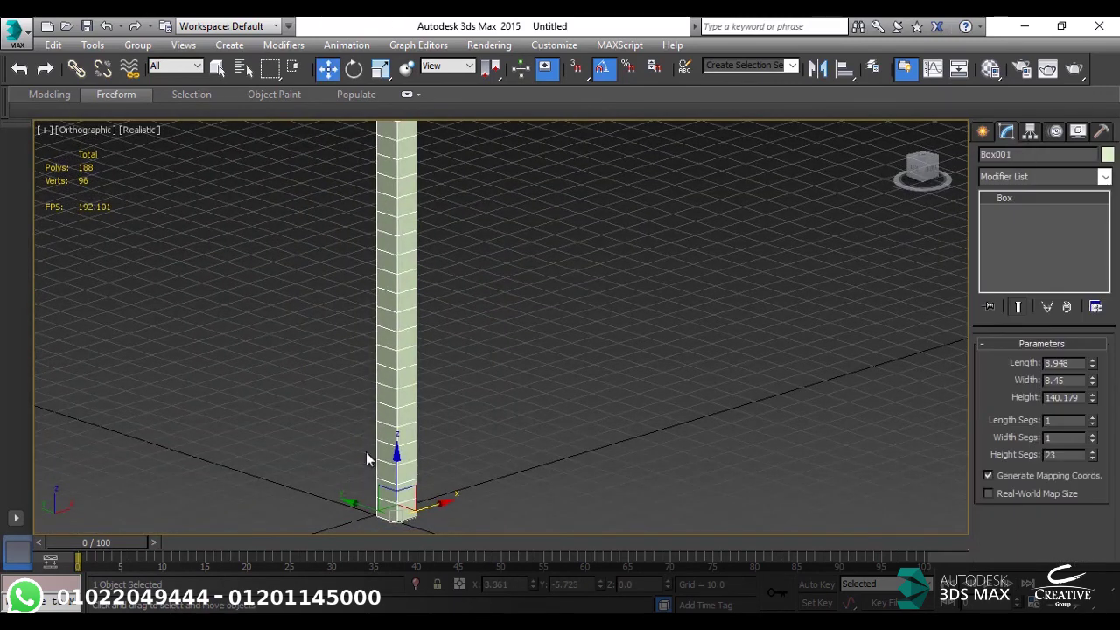
right_click(1090, 455)
right_click(1092, 456)
middle_drag(393, 365, 421, 383)
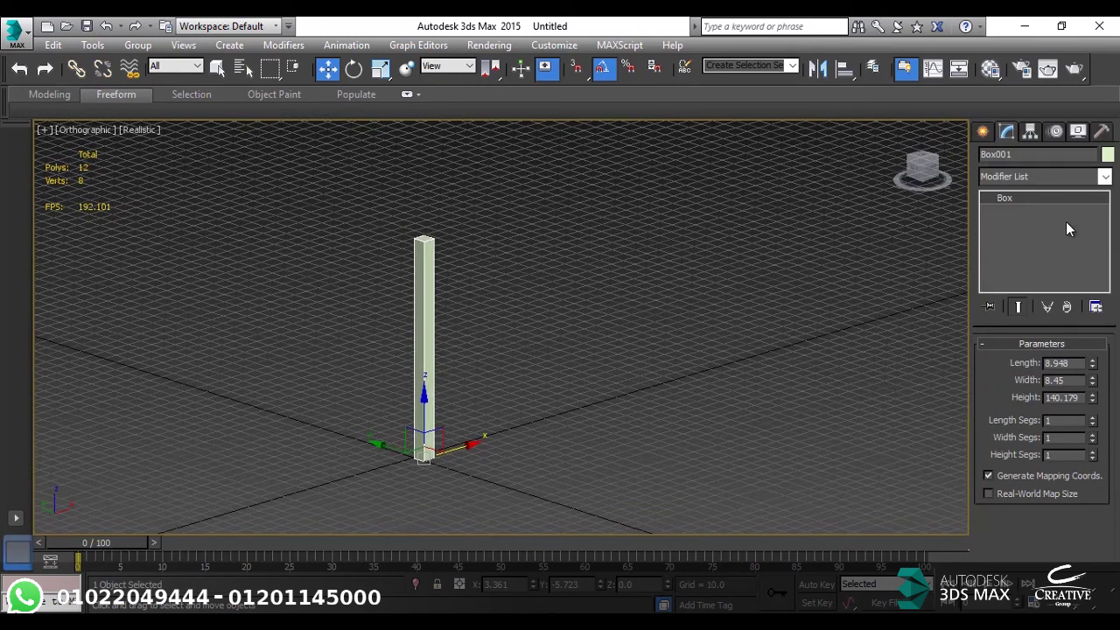
- Apply a Twist modifier to the box with an angle of 241 about the Z axis and inspect the deformation up close
click(1095, 178)
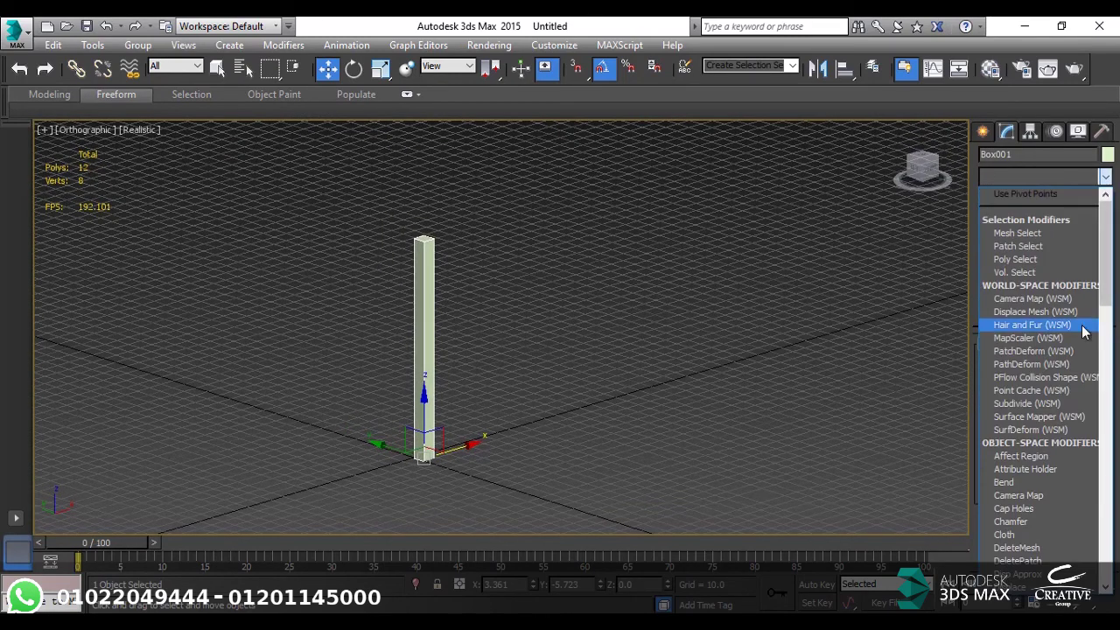
key(t)
key(w)
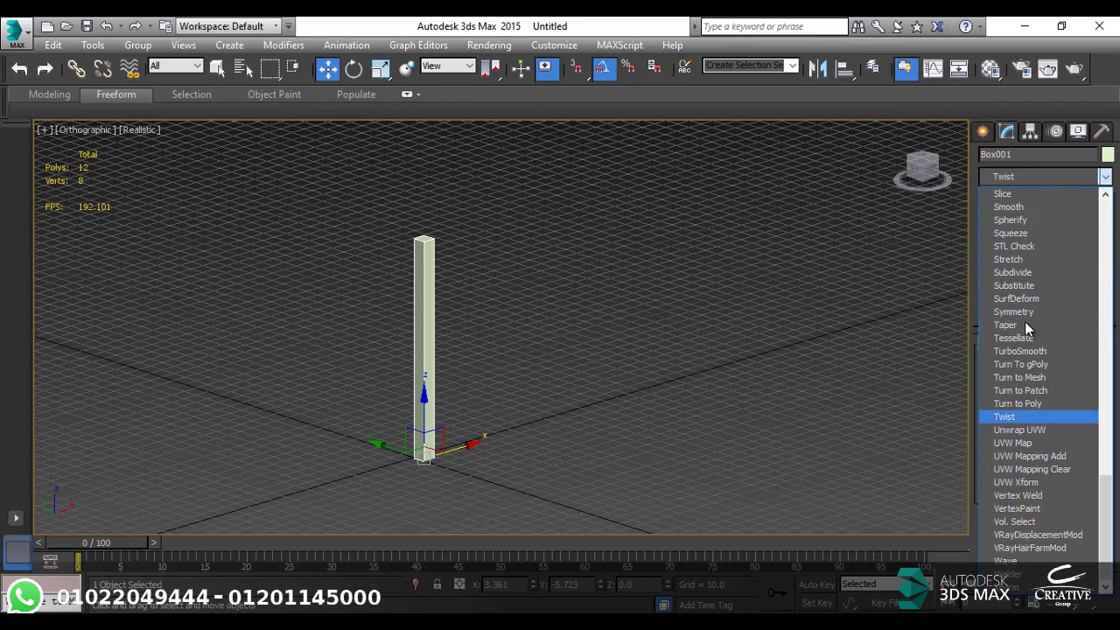
key(Return)
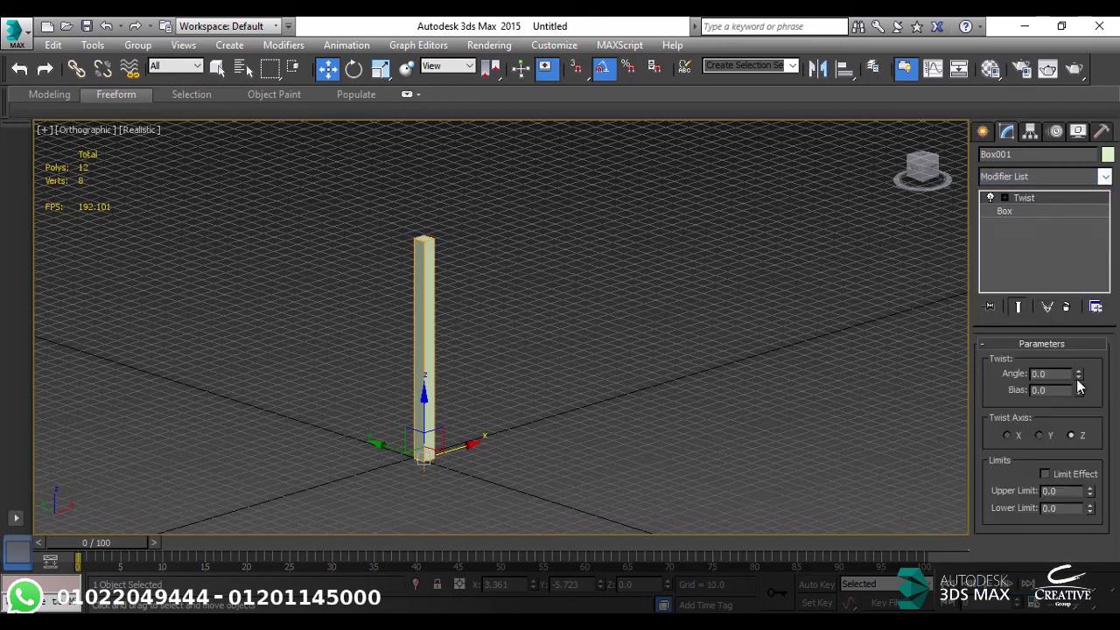
drag(1078, 378, 1077, 322)
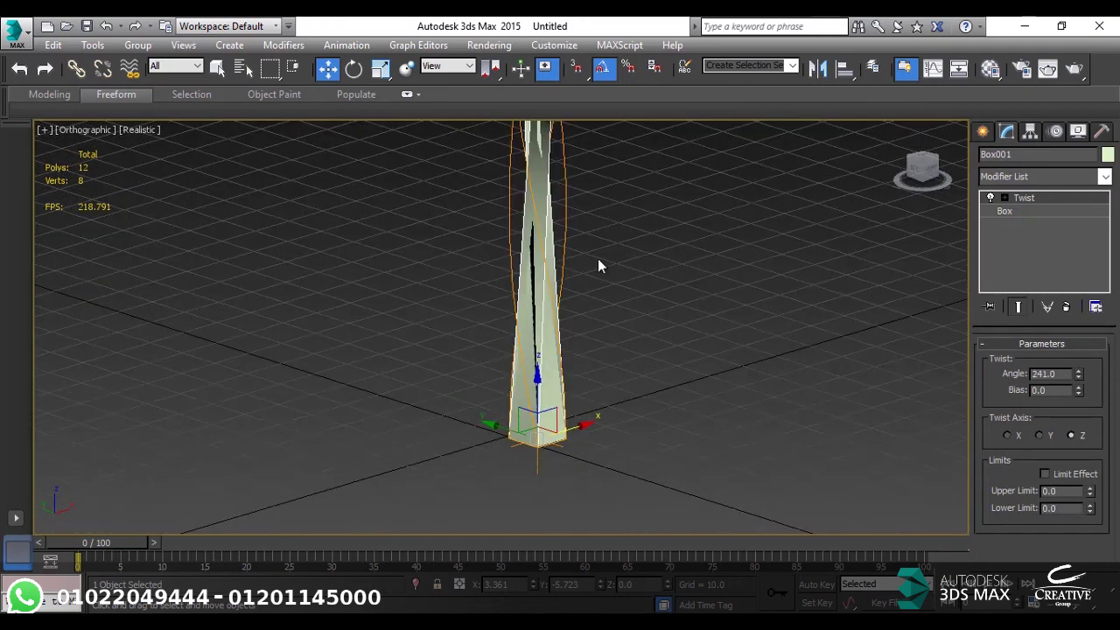
scroll(542, 280, up, 5)
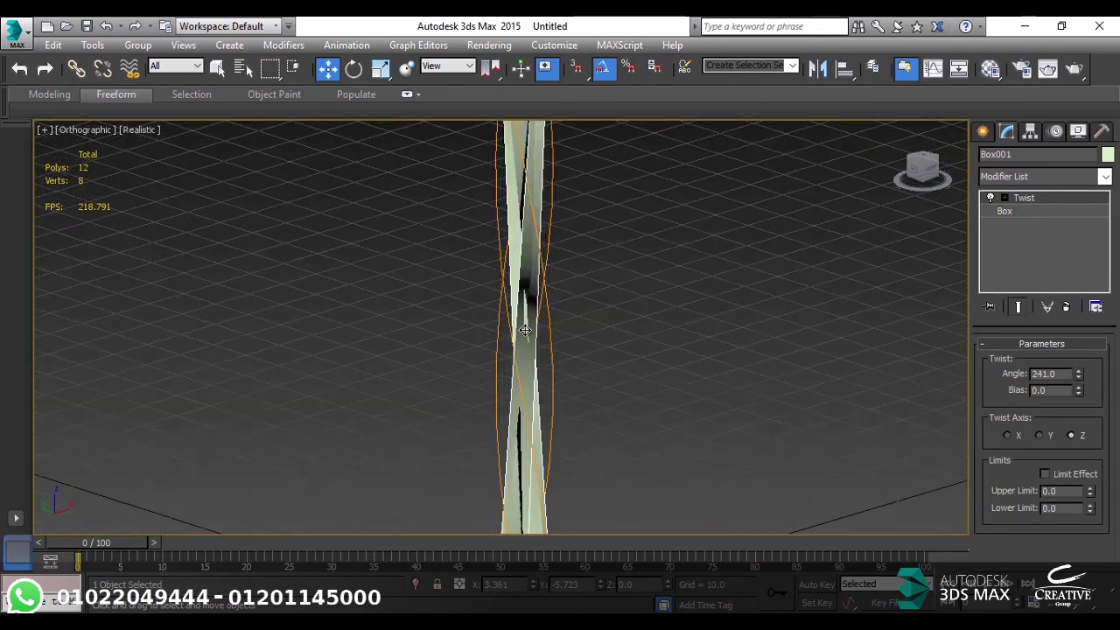
- Raise the base box's height segments to 30 and inspect the twisted column
click(1045, 213)
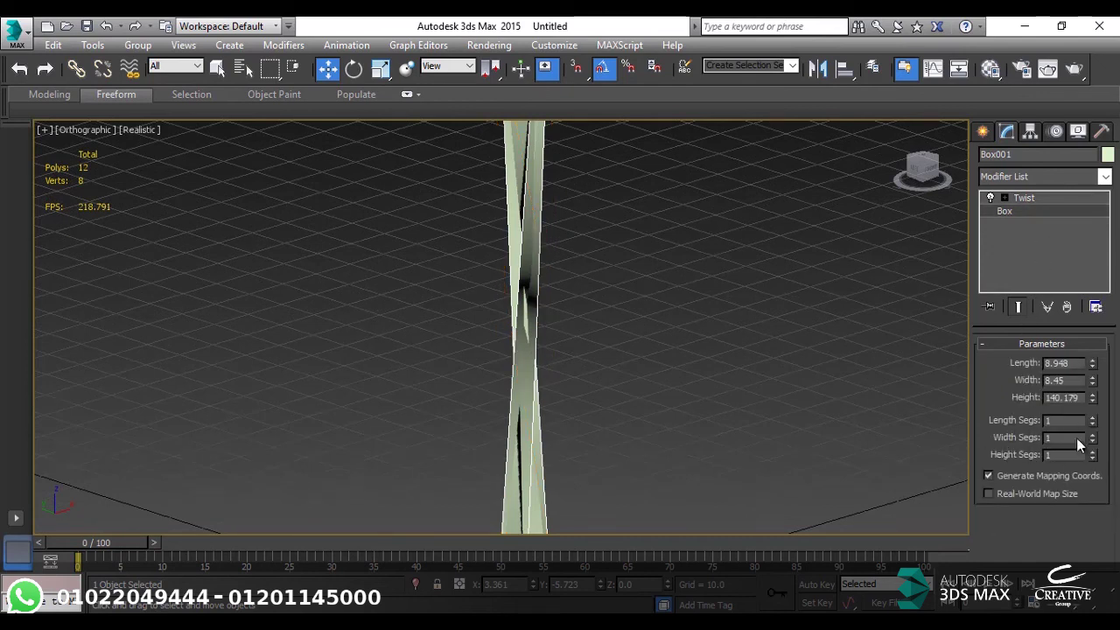
drag(1091, 455, 785, 336)
click(786, 336)
scroll(672, 335, down, 3)
middle_drag(671, 335, 820, 376)
scroll(819, 376, up, 2)
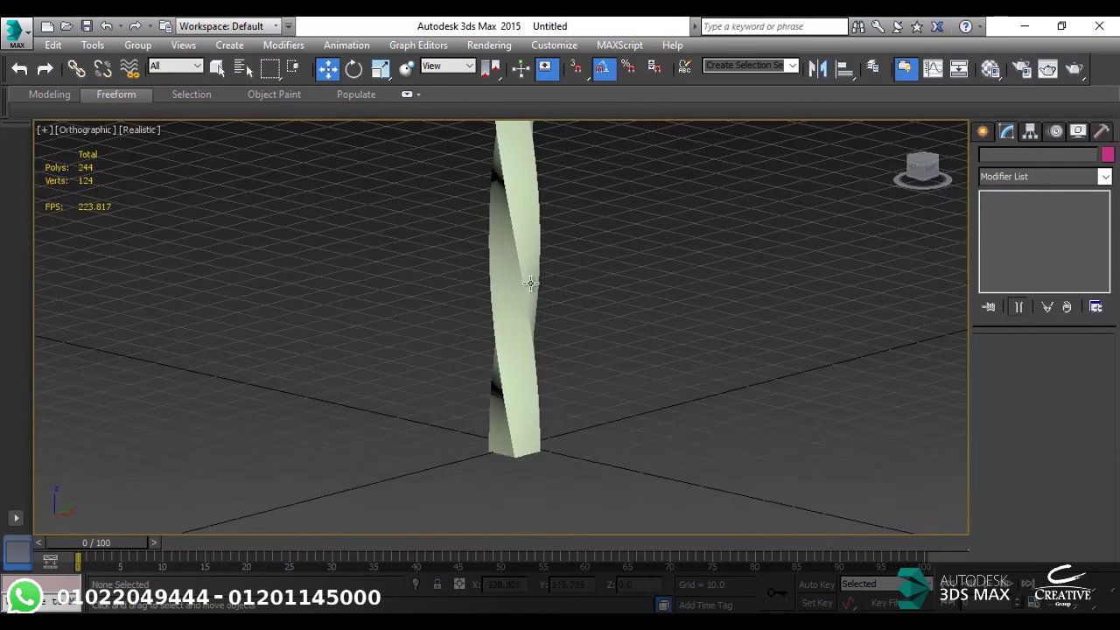
click(525, 284)
middle_drag(525, 284, 630, 318)
scroll(770, 321, down, 2)
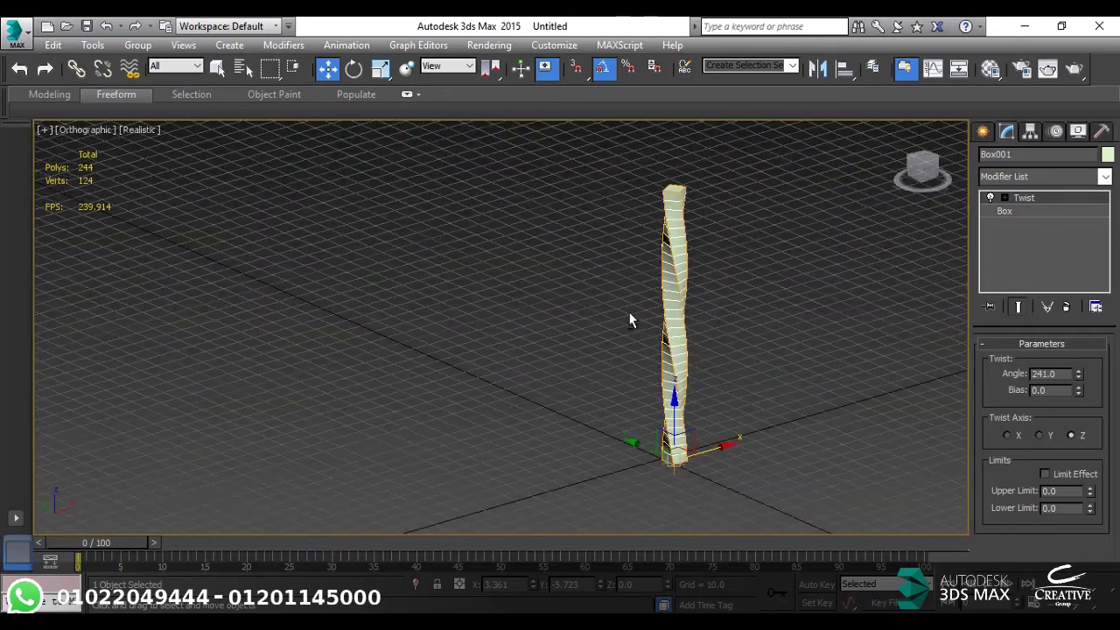
- Increase the column's Twist angle to 377
click(1050, 210)
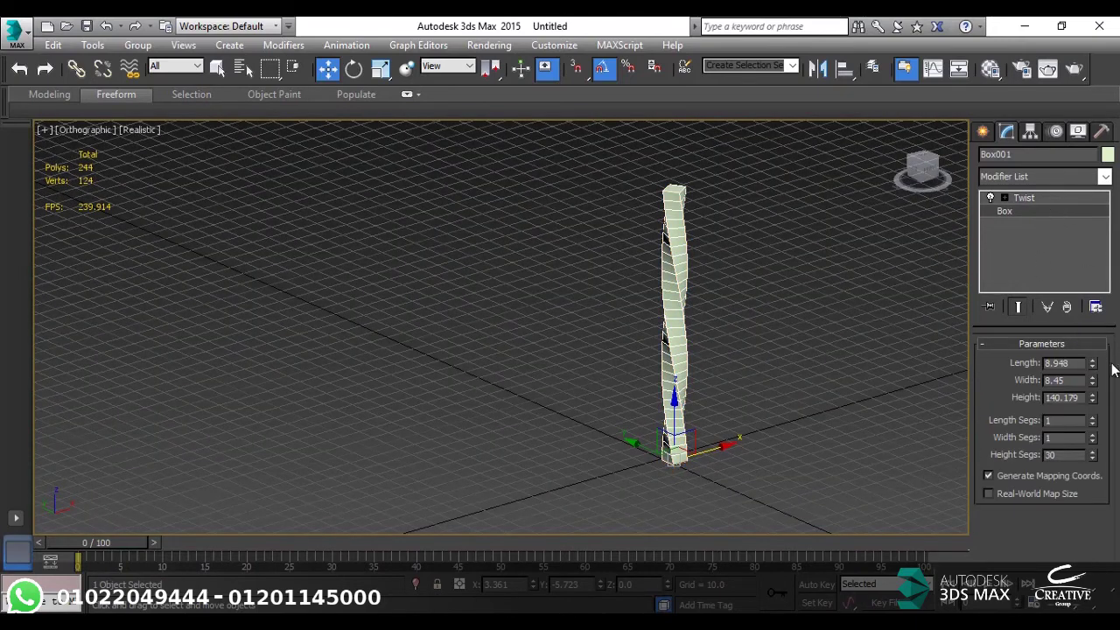
click(1048, 196)
drag(1079, 375, 1050, 324)
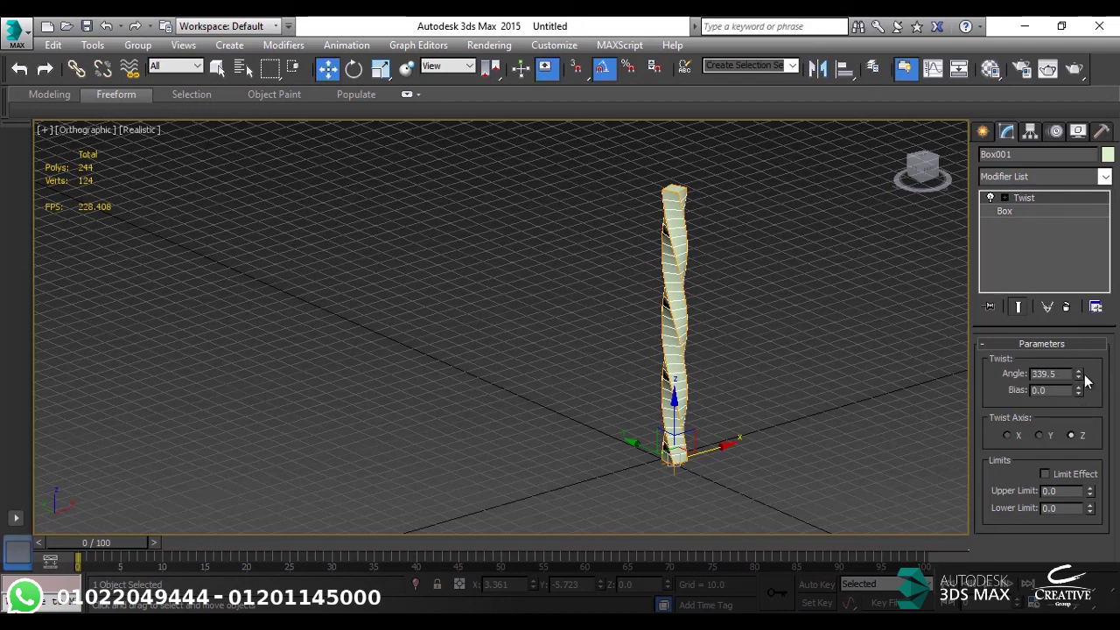
drag(1078, 375, 1069, 313)
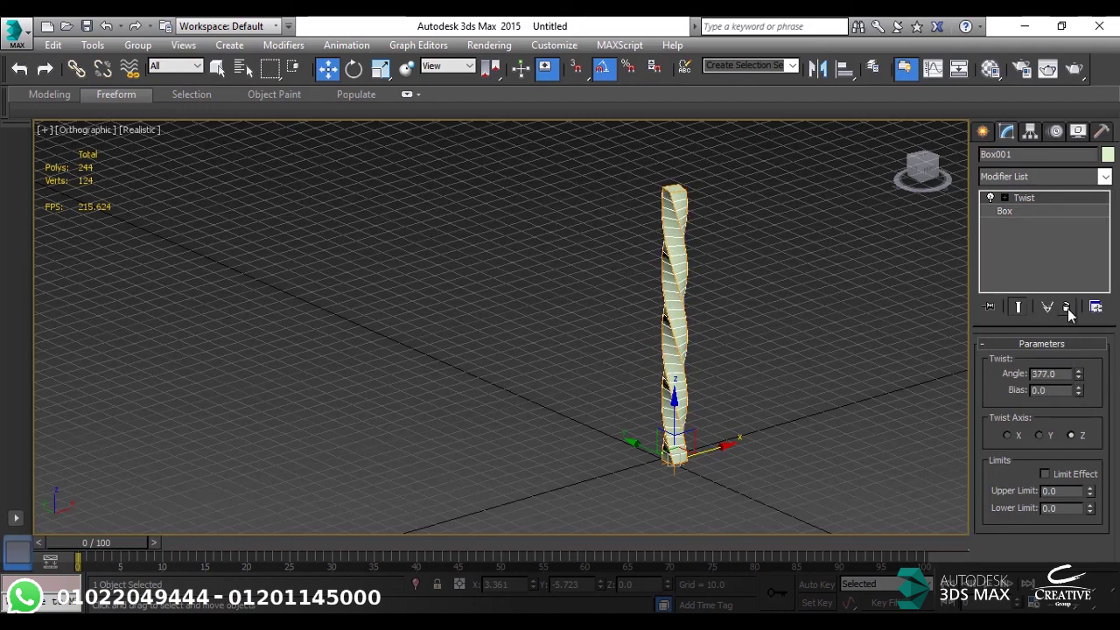
- View the twisted column from the front and compare it with the lamp reference in Photos
alt+middle_drag(875, 346, 525, 322)
click(910, 174)
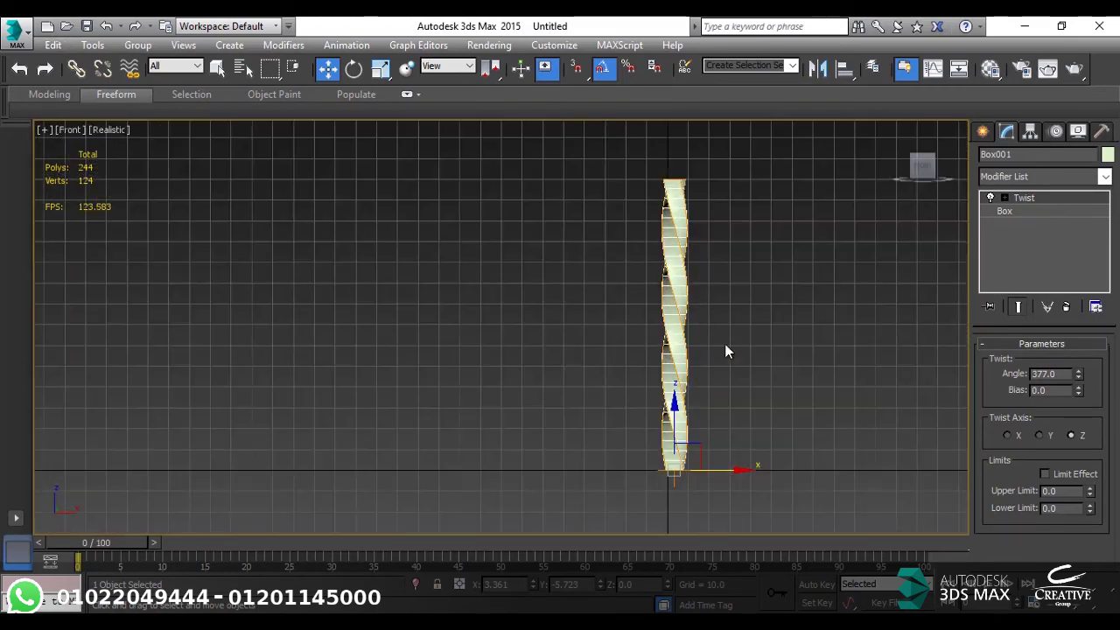
key(alt+Tab)
key(alt+Tab)
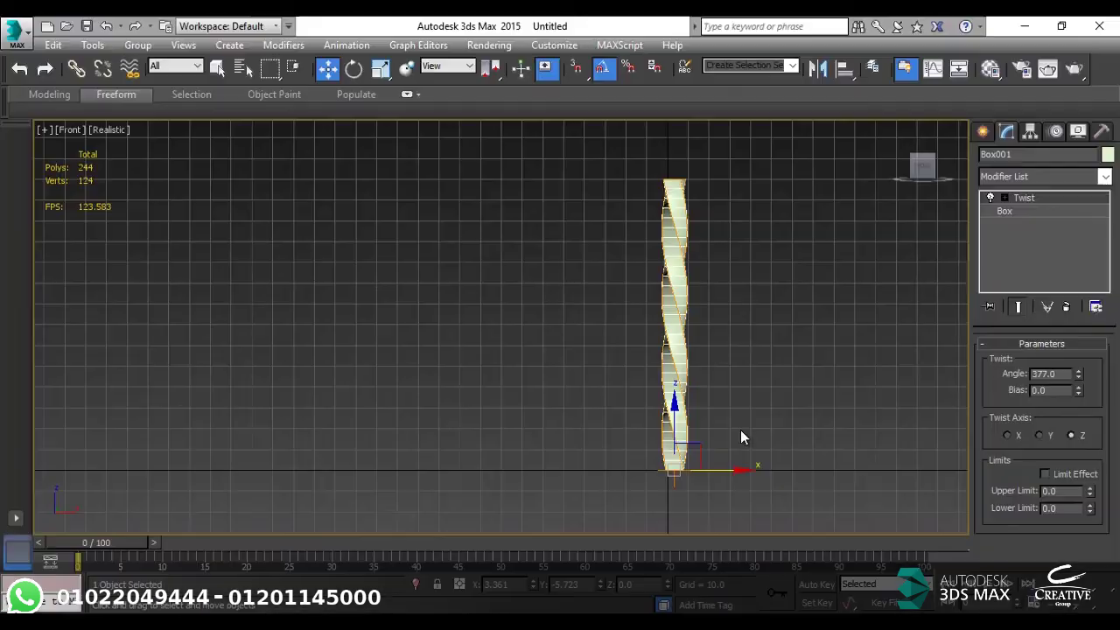
key(alt+Tab)
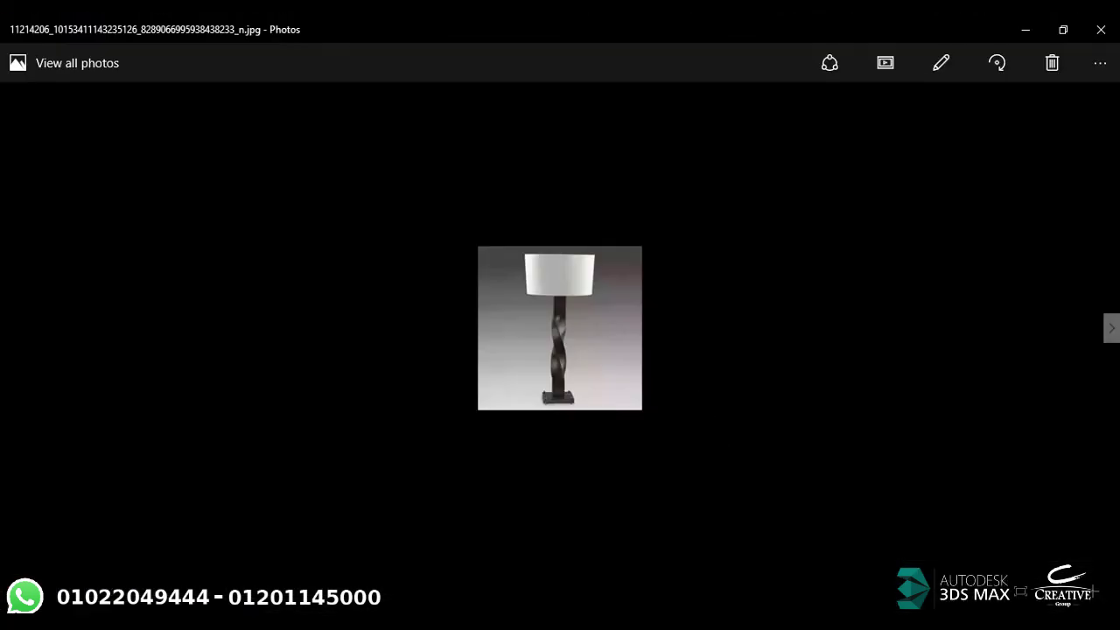
key(alt+Tab)
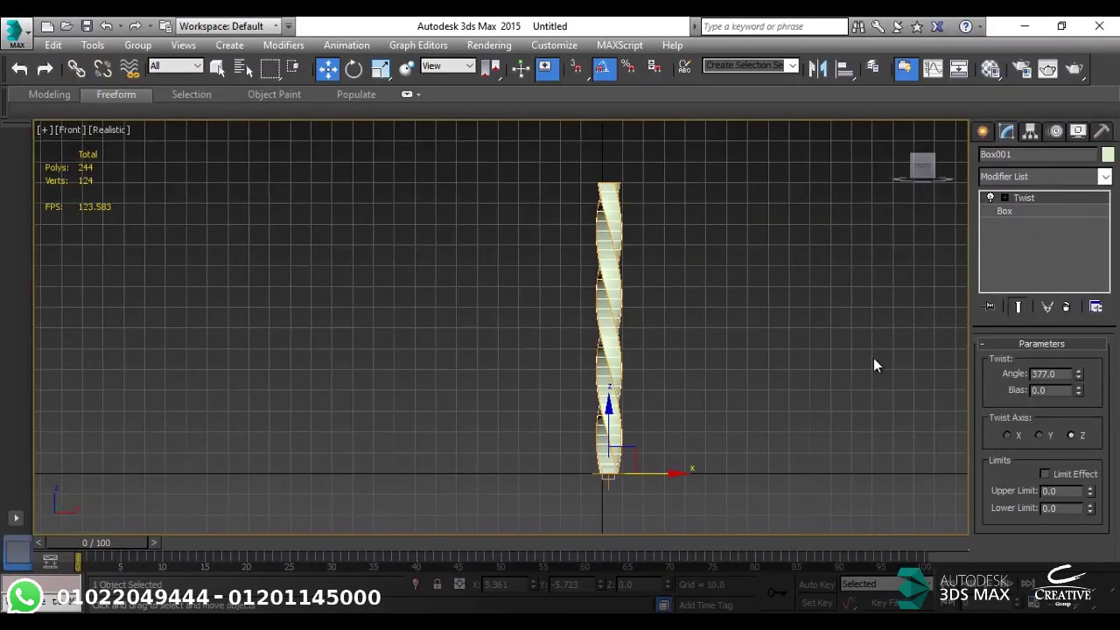
- Reset the Twist angle to 0 and raise the Twist center along the column to a height of about 38.8
right_click(1078, 375)
click(1003, 198)
click(1031, 224)
drag(628, 444, 628, 362)
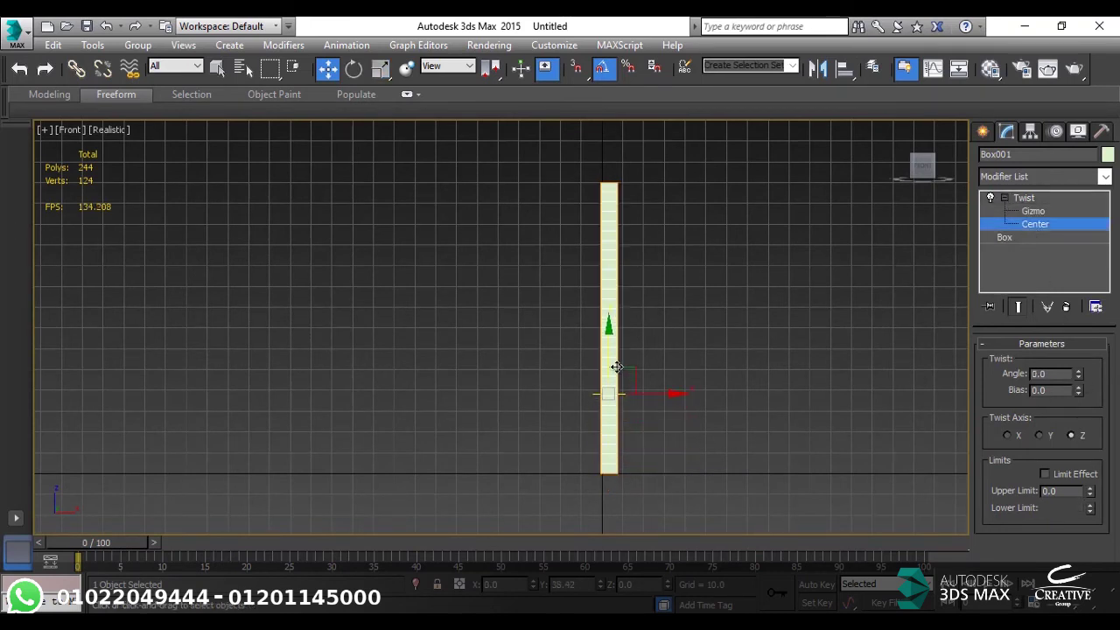
- Enable Limit Effect on the Twist and set its upper limit to about 65.6
click(1077, 473)
drag(1089, 493, 1089, 464)
scroll(612, 376, up, 8)
scroll(387, 302, down, 7)
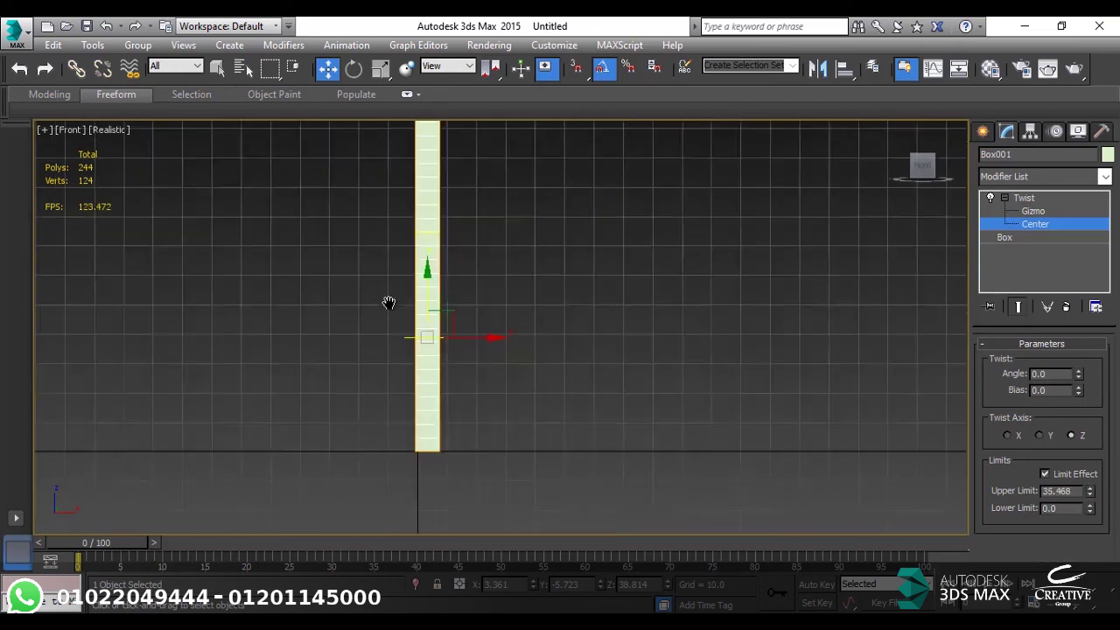
middle_drag(387, 303, 440, 392)
drag(1089, 493, 1105, 418)
- Set the Twist angle to 552 and check the twisted middle section from the front
alt+middle_drag(645, 429, 700, 432)
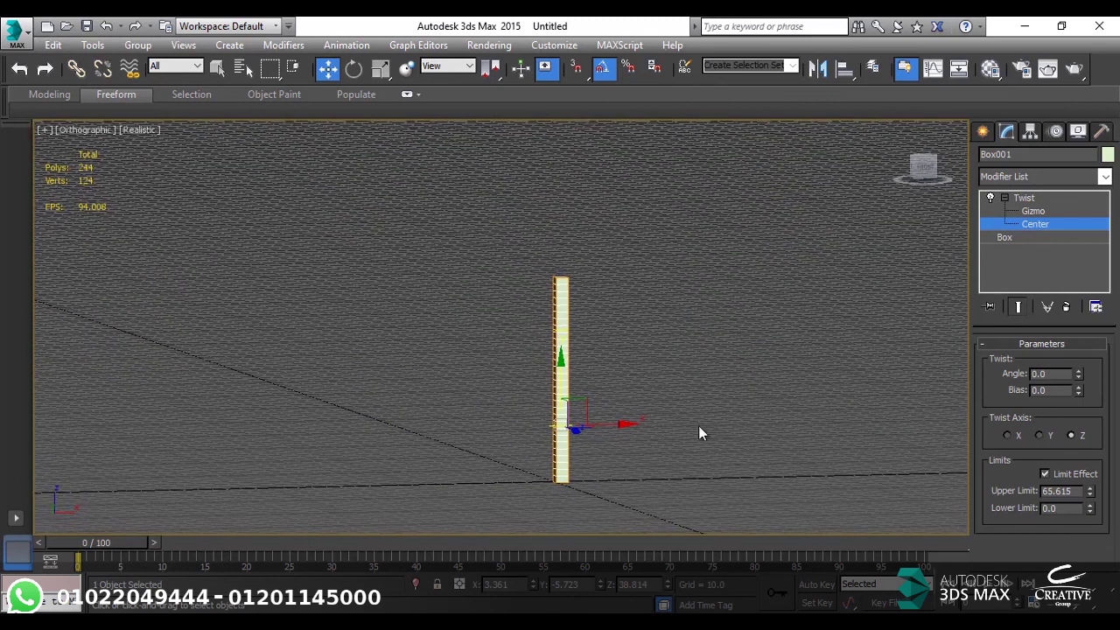
drag(1078, 374, 858, 91)
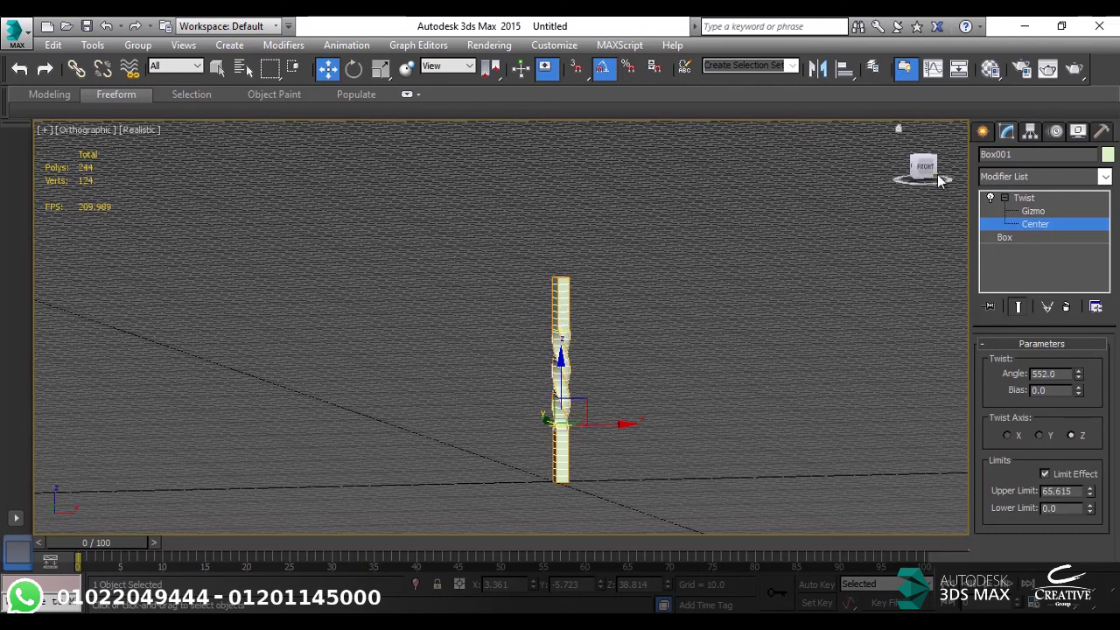
click(923, 166)
middle_drag(603, 433, 533, 398)
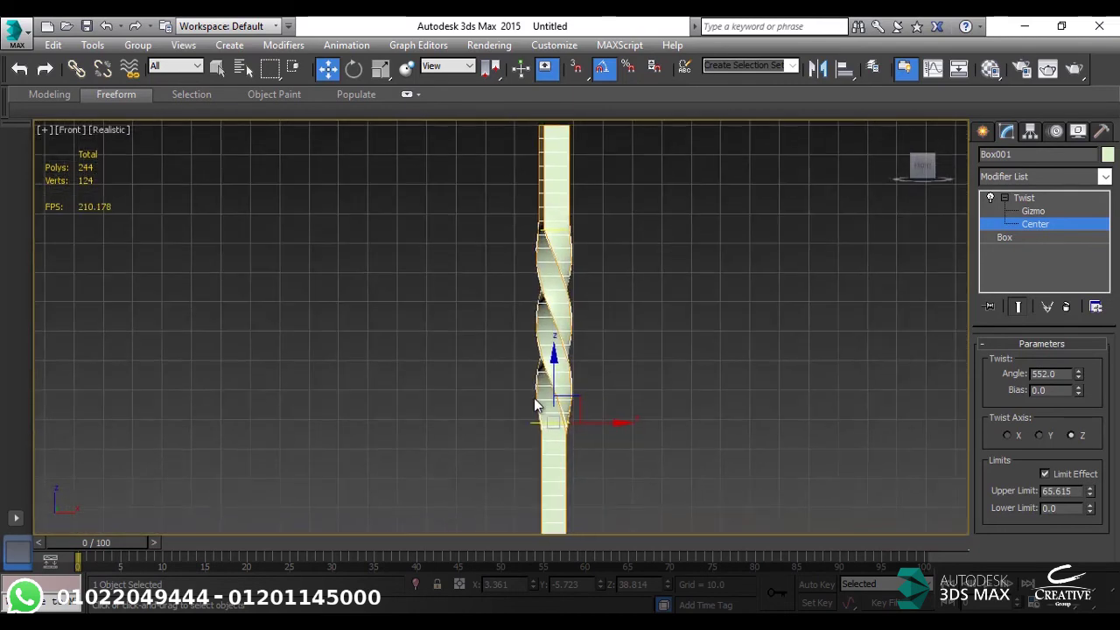
- Extend the Twist's upper limit to about 68.9, leave center editing, and view the deselected column in 3D
drag(1089, 491, 1092, 486)
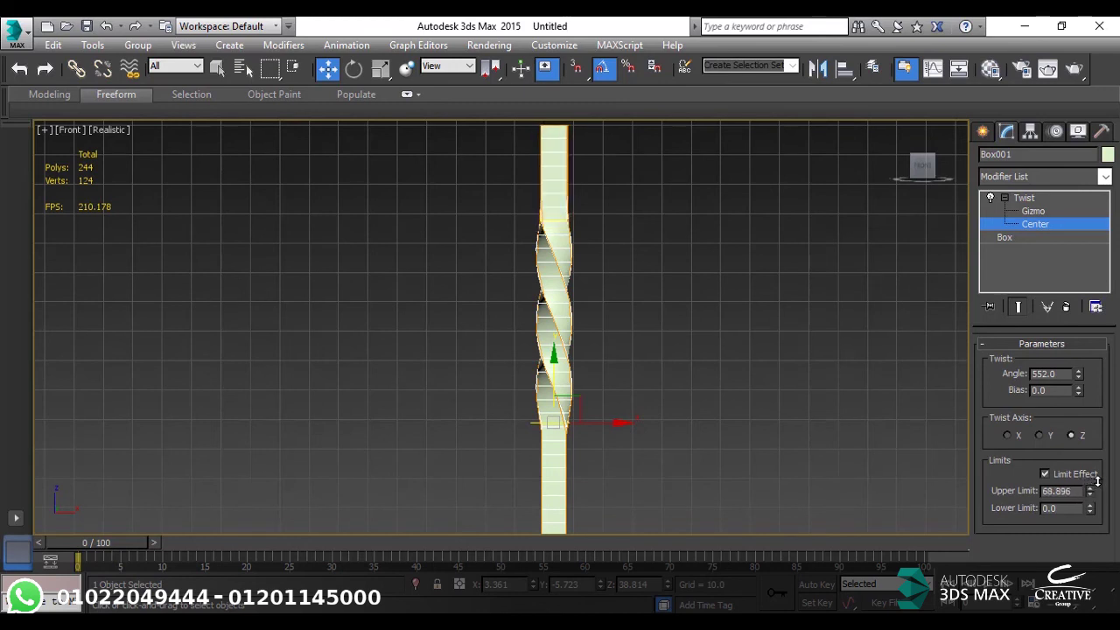
scroll(635, 387, down, 2)
middle_drag(635, 388, 635, 328)
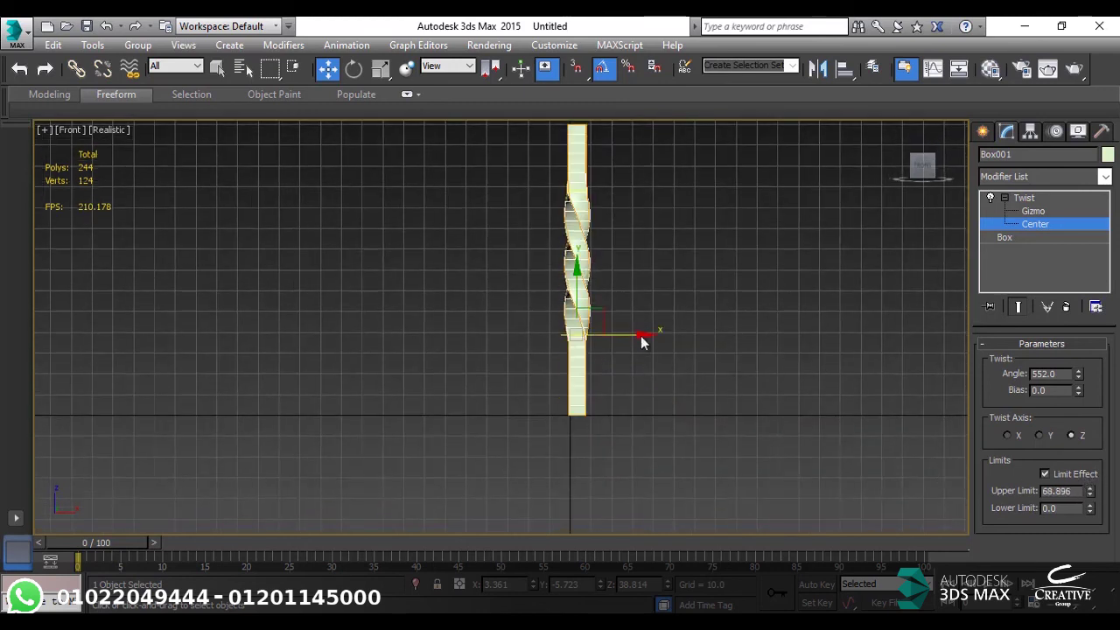
click(1036, 225)
click(735, 345)
middle_drag(735, 345, 633, 260)
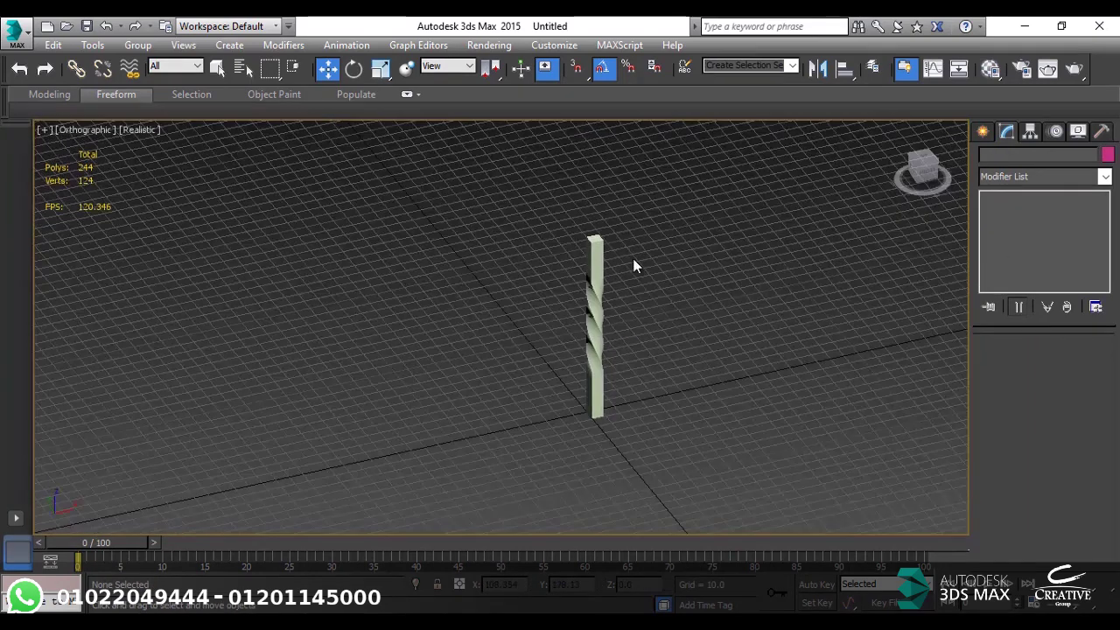